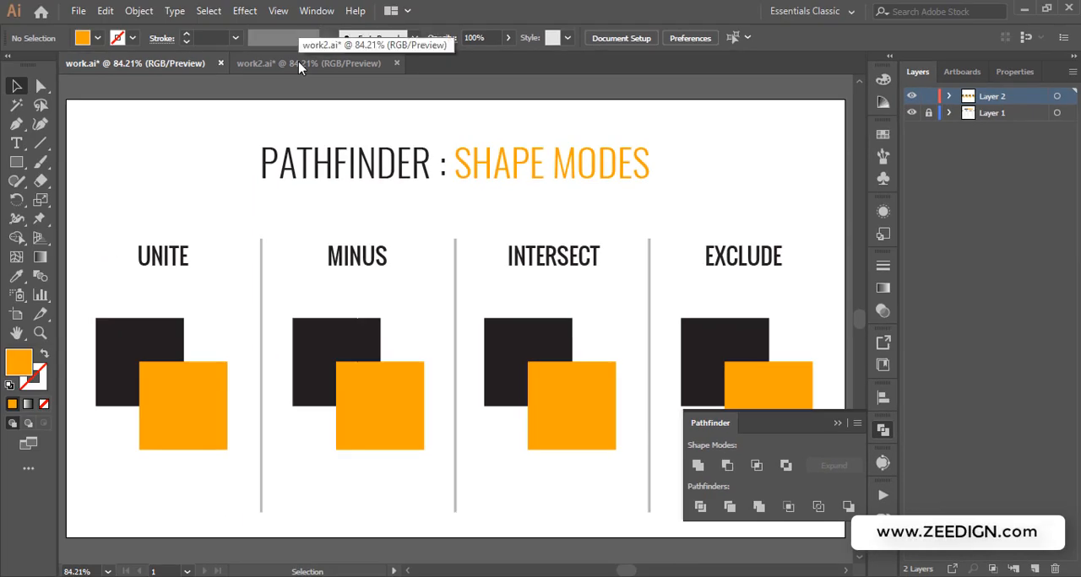
Switch from the work2.ai document to work.ai and locate the Pathfinder panel
left_click(305, 62)
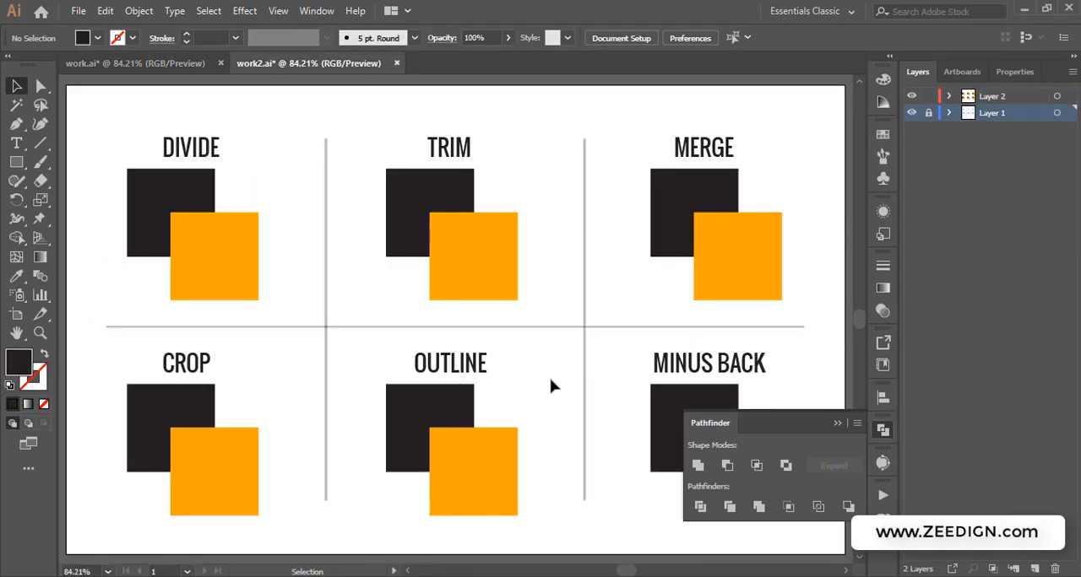
left_click(164, 59)
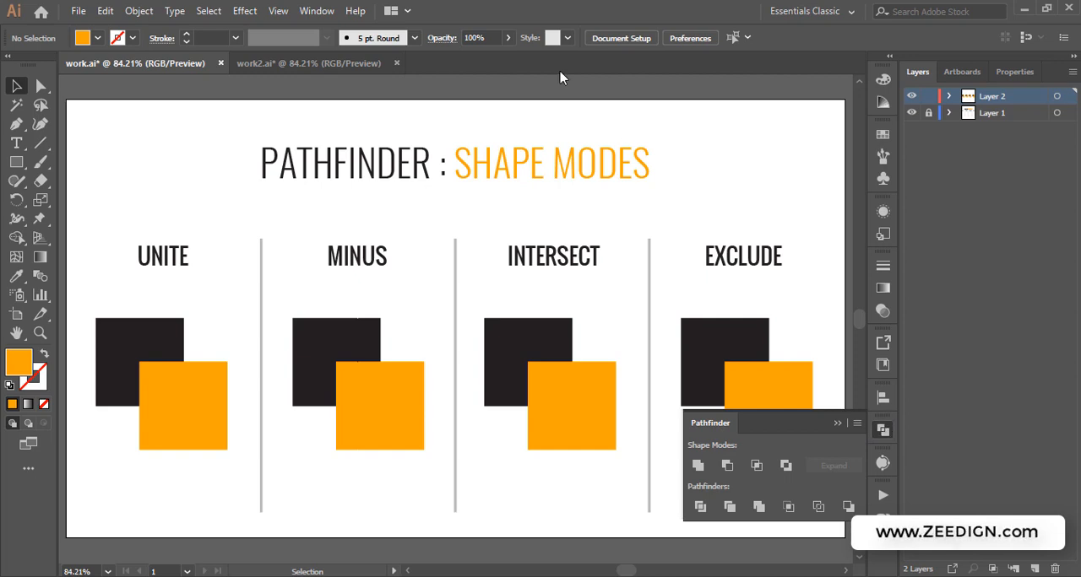
left_click(315, 11)
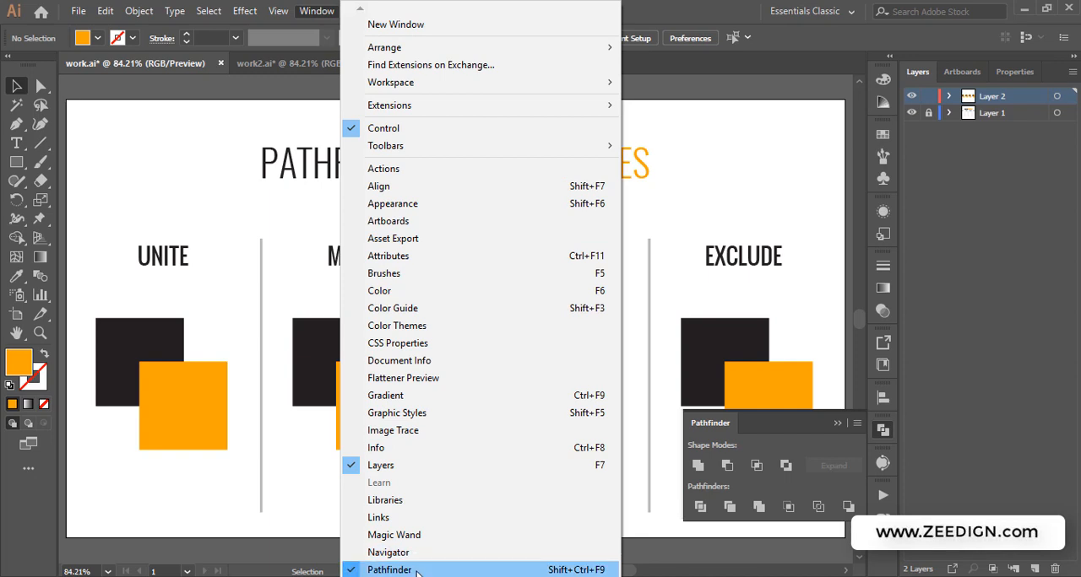
left_click(837, 425)
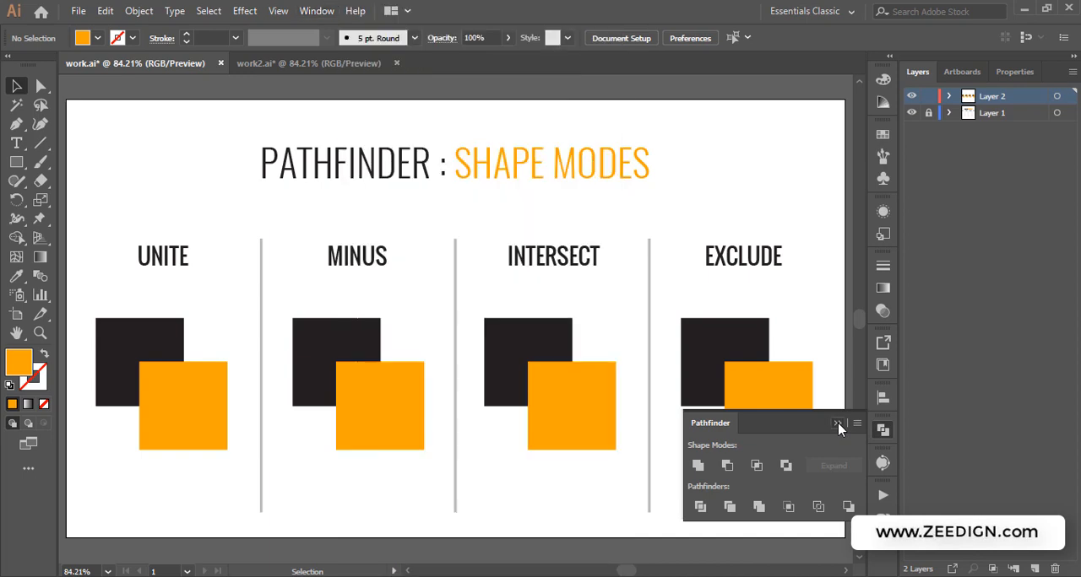
left_click(838, 424)
left_click(884, 430)
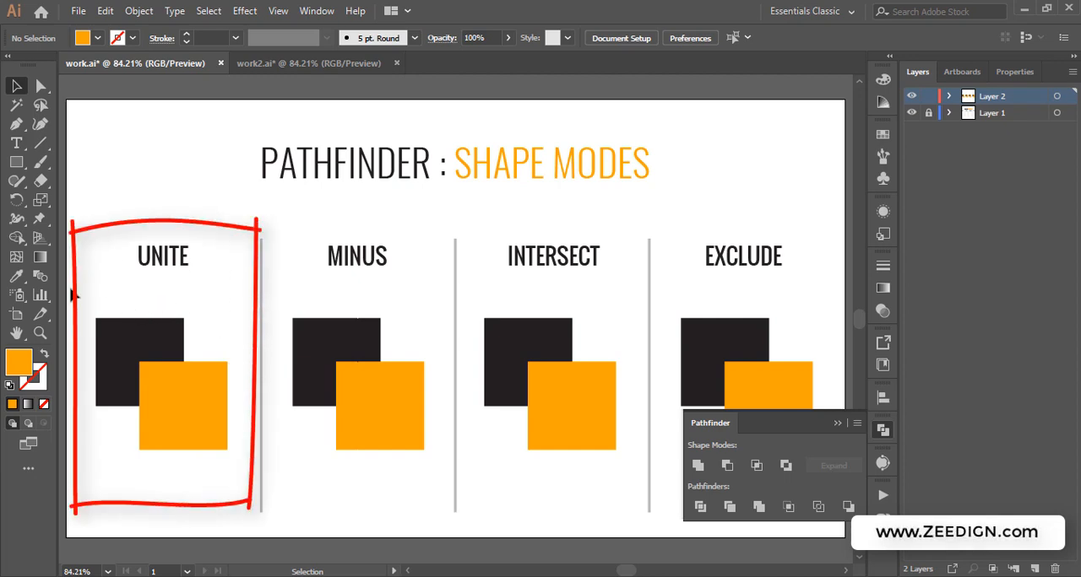
Select each of the two UNITE squares in turn to inspect them
left_click(121, 336)
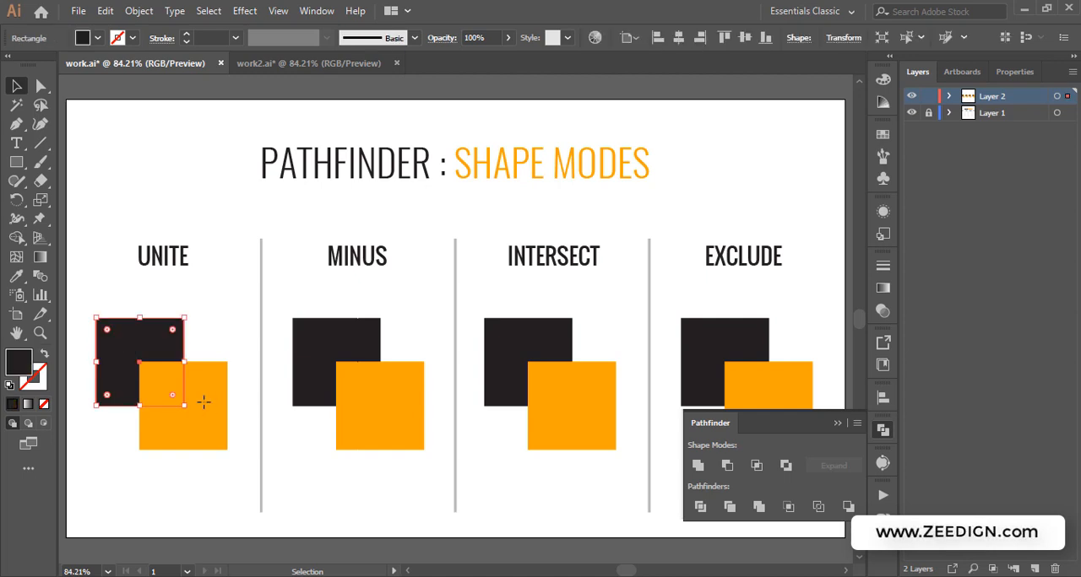
left_click(204, 399)
left_click(127, 330)
left_click(202, 394)
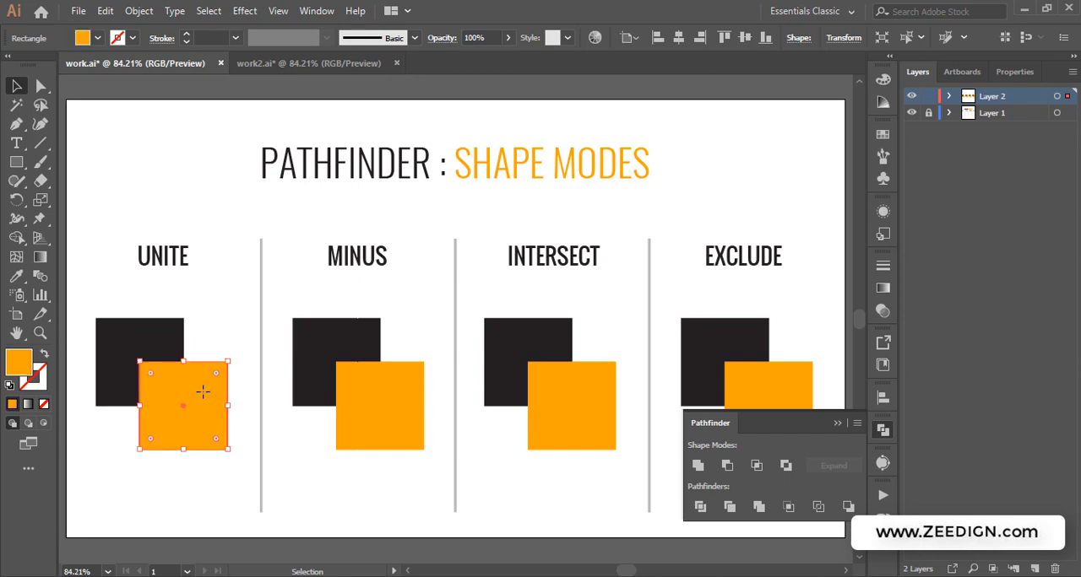
left_click(214, 332)
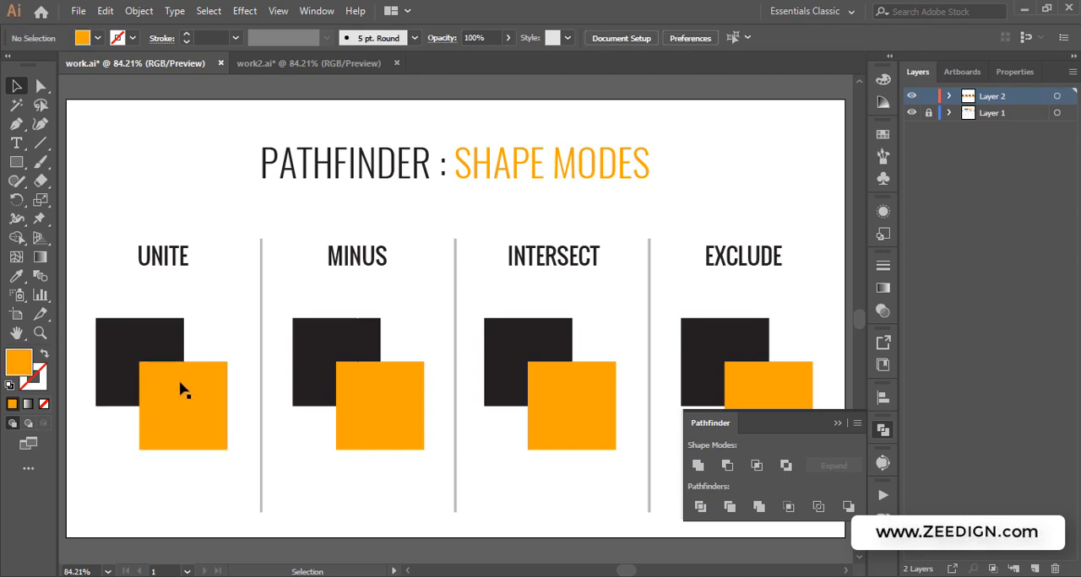
Drag the orange UNITE square away from the black square and undo the move
left_click(180, 383)
left_click_drag(176, 397, 144, 464)
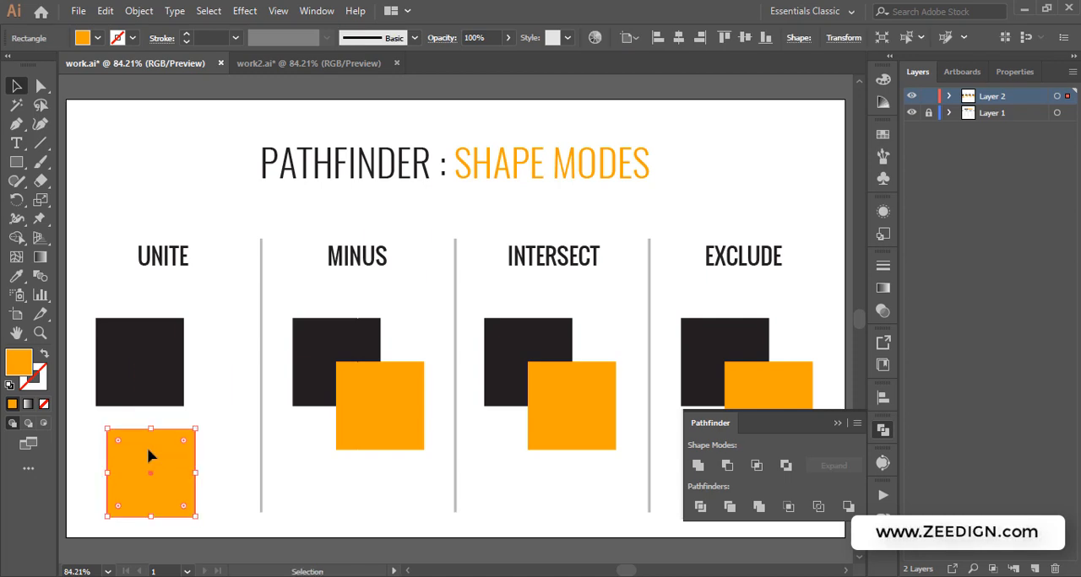
key("ctrl+z")
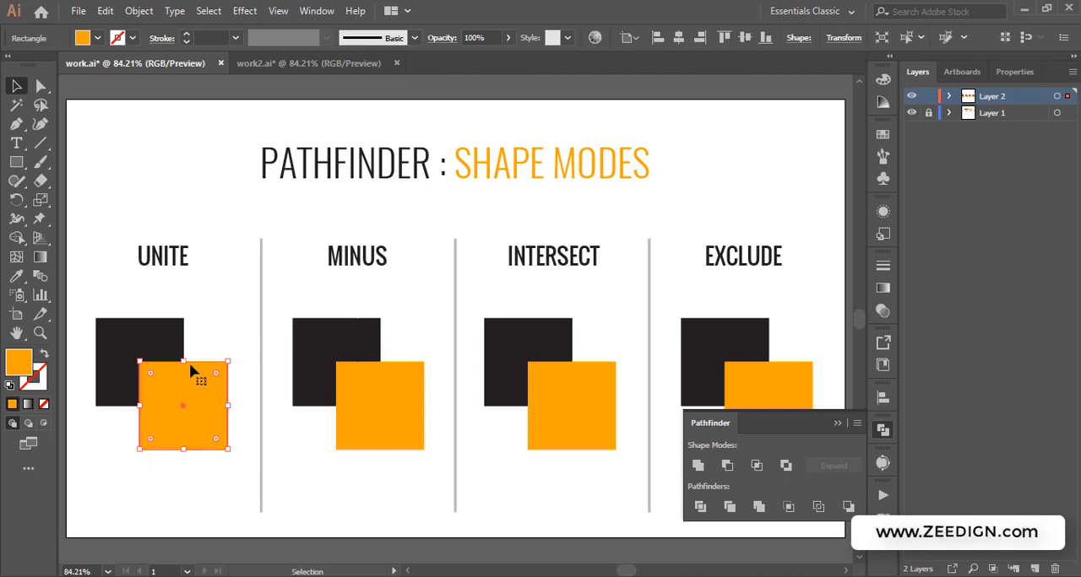
Select both UNITE squares and combine them with the Unite shape mode
left_click(225, 318)
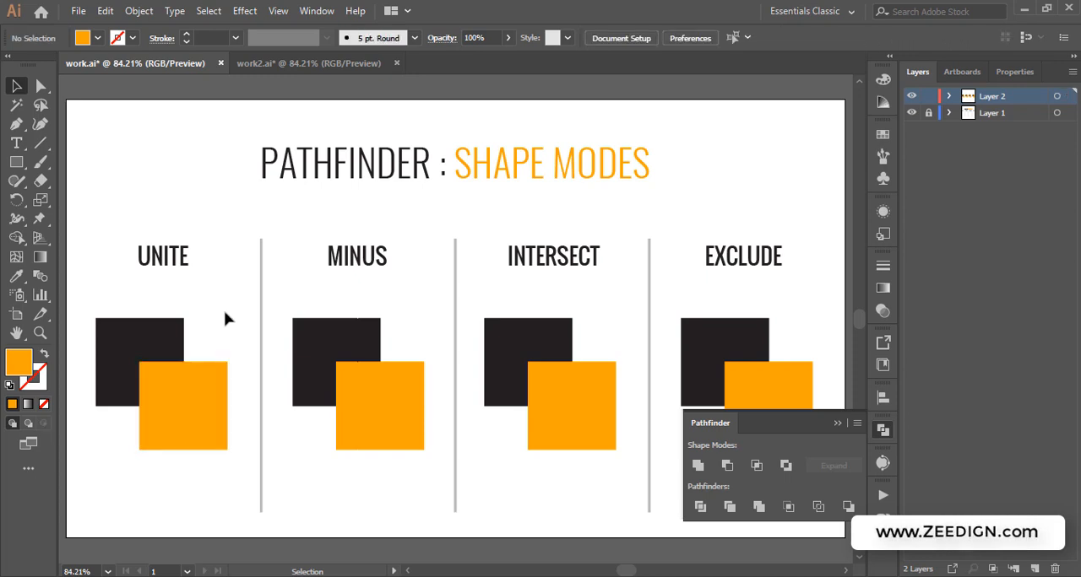
left_click_drag(225, 312, 116, 426)
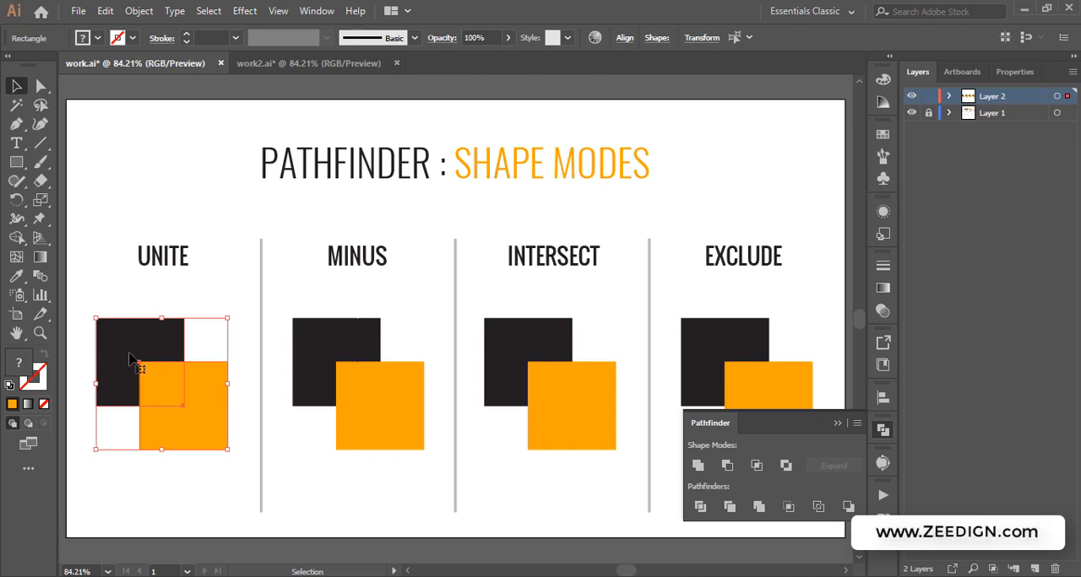
left_click(698, 466)
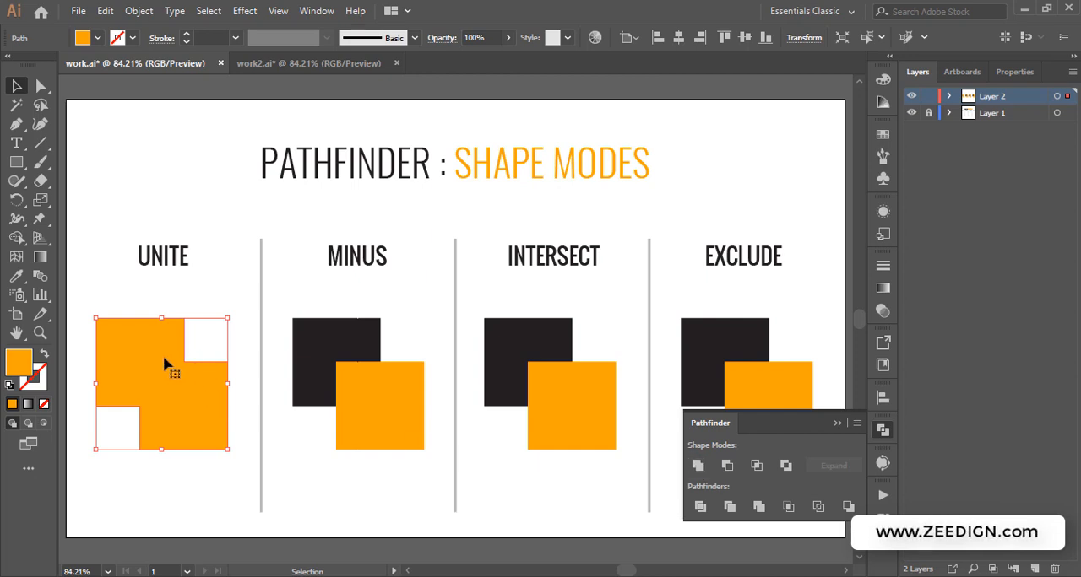
Inspect the united shape's anchor points with the Direct Selection tool
left_click(194, 298)
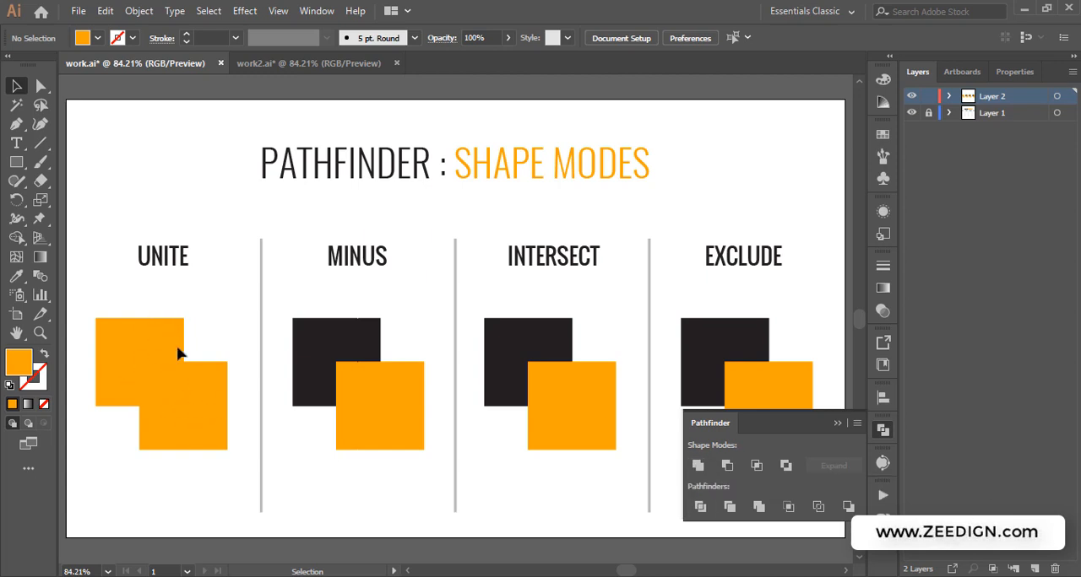
left_click(131, 369)
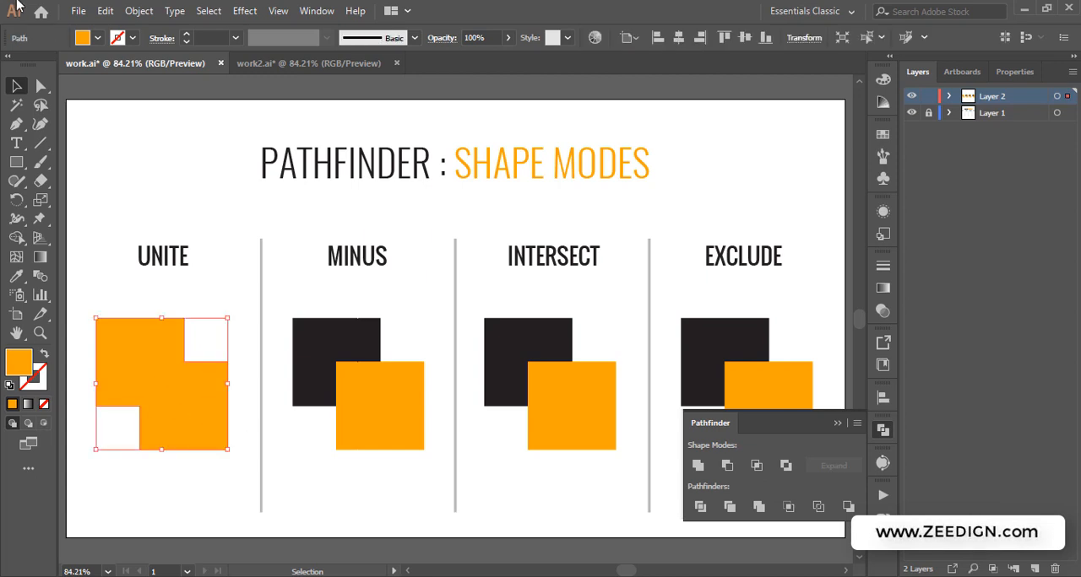
left_click(41, 88)
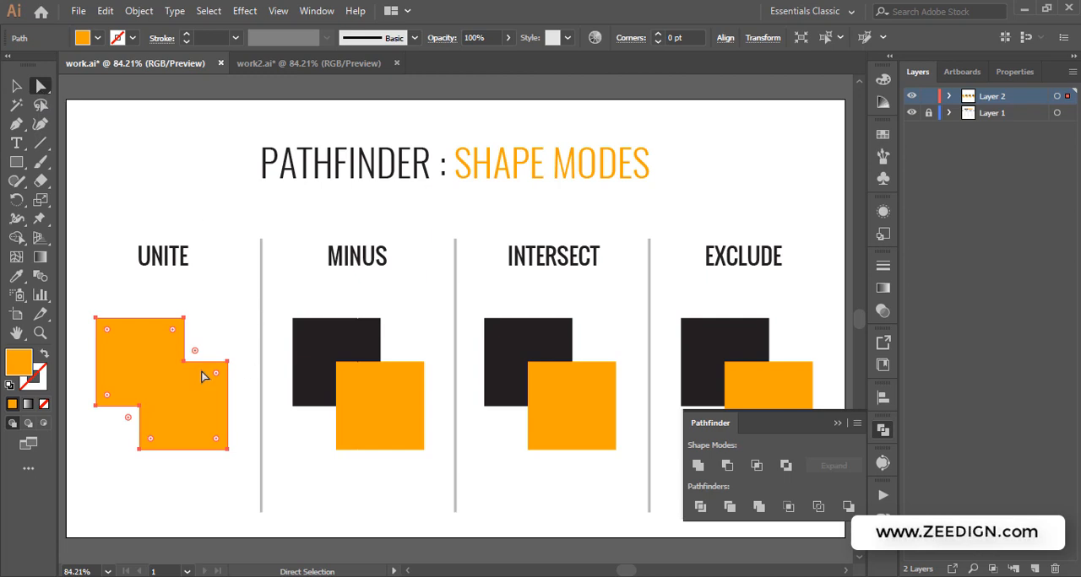
left_click(218, 325)
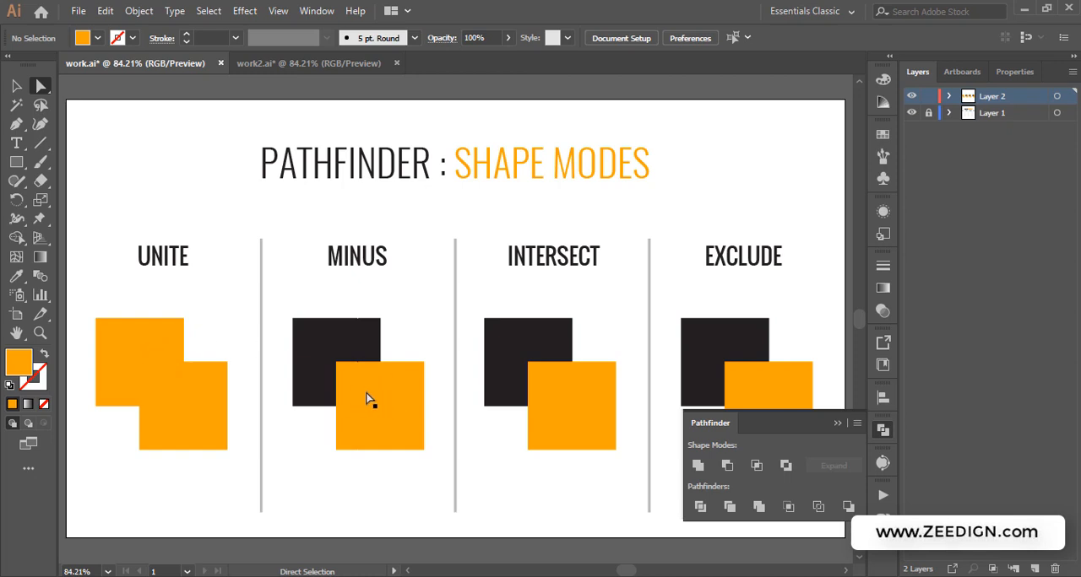
left_click(144, 343)
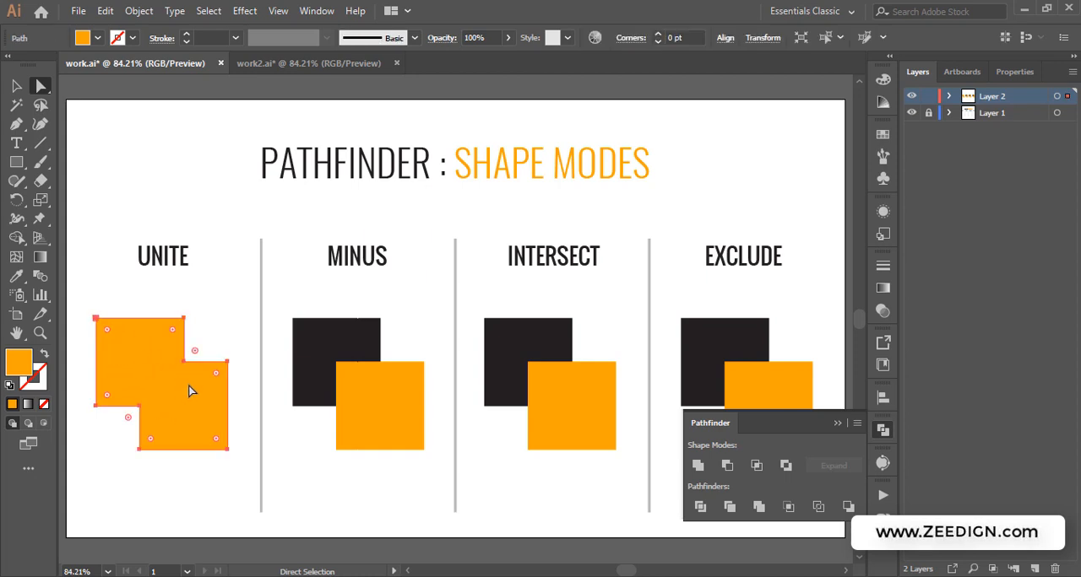
left_click(219, 325)
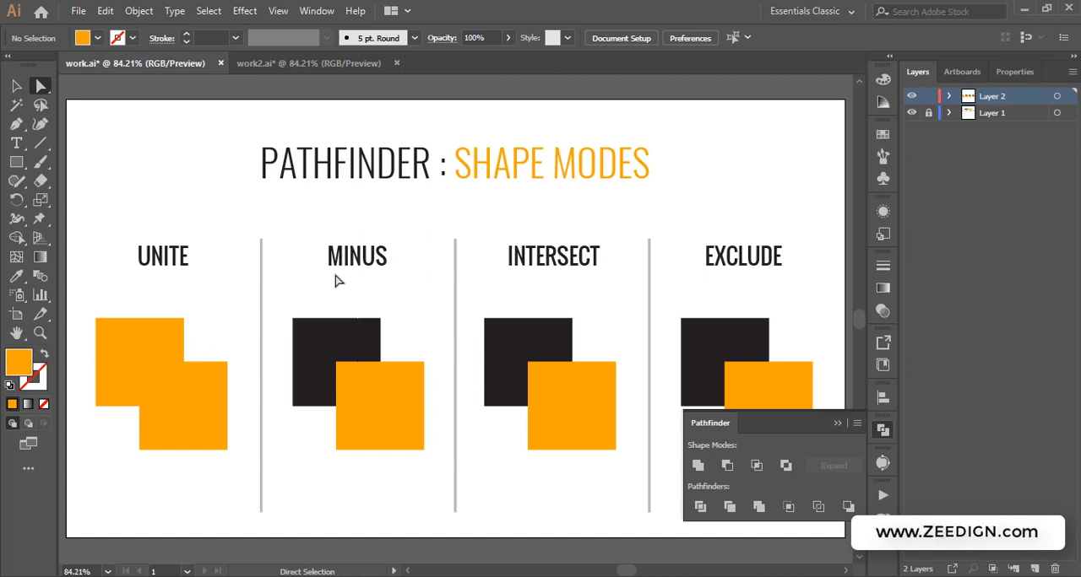
Select both MINUS squares with the Selection tool and apply Minus Front
left_click(15, 86)
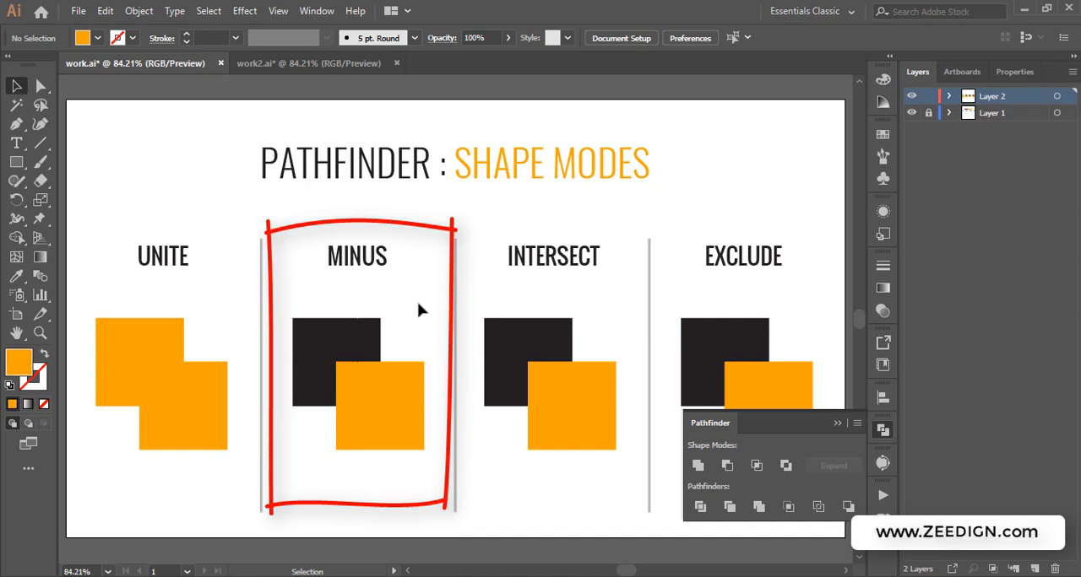
mouse_move(430, 311)
left_mouse_down()
mouse_move(343, 403)
mouse_move(340, 423)
left_mouse_up()
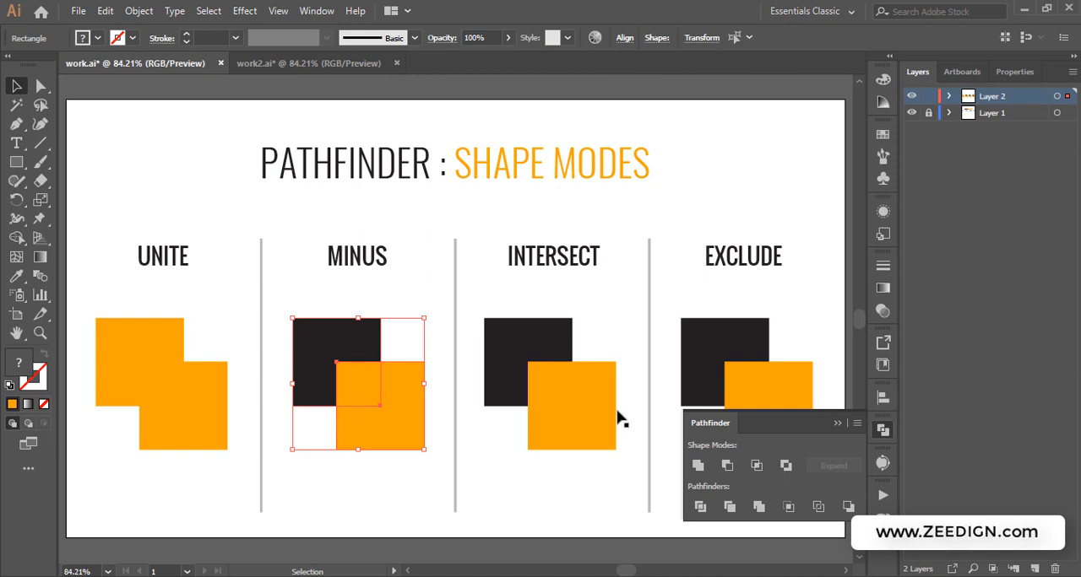
left_click(727, 466)
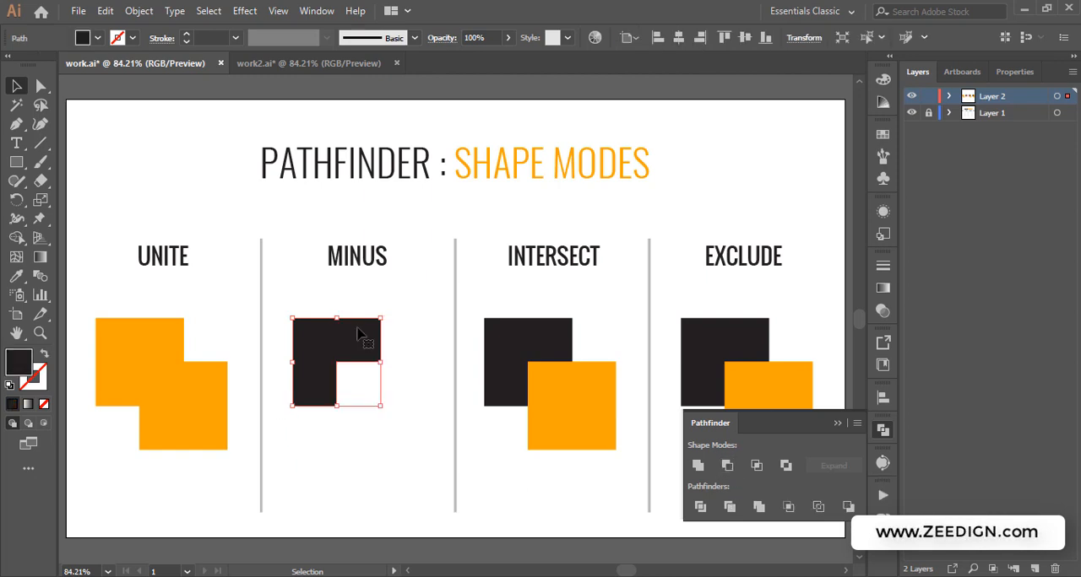
Select both INTERSECT squares and apply the Intersect shape mode
left_click(403, 312)
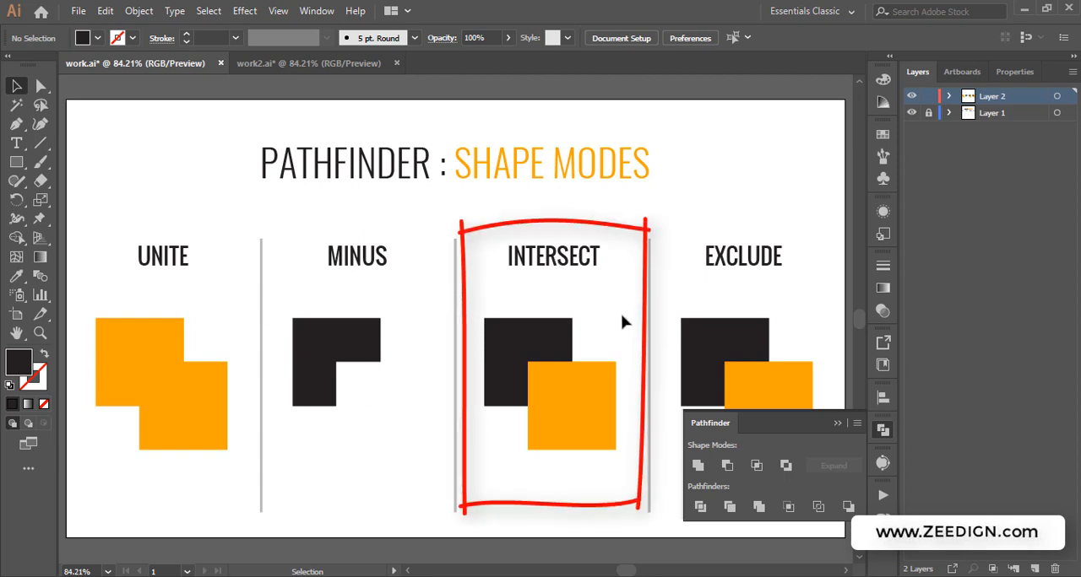
left_click_drag(569, 356, 511, 420)
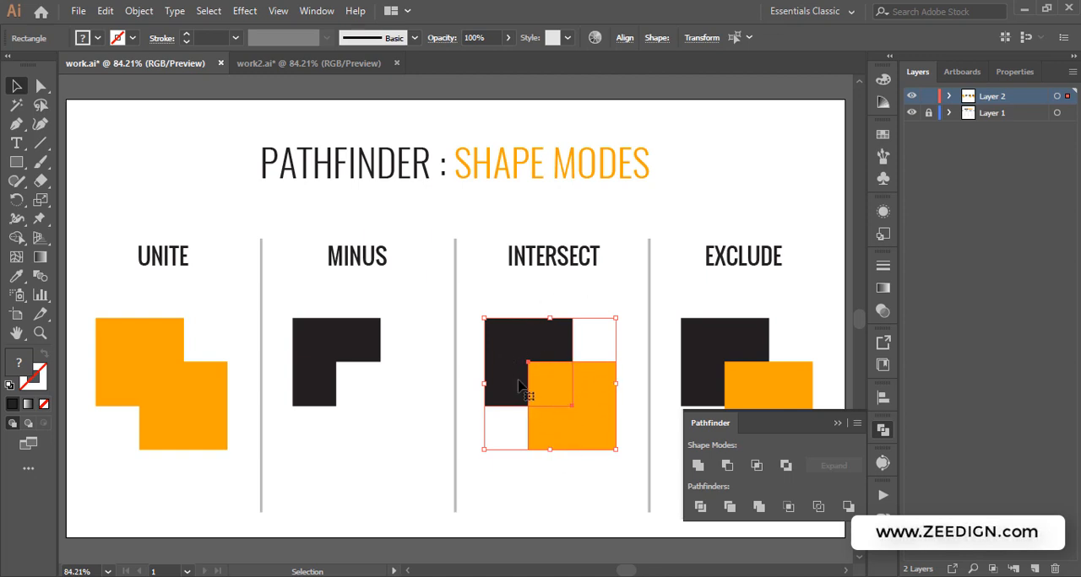
left_click(757, 467)
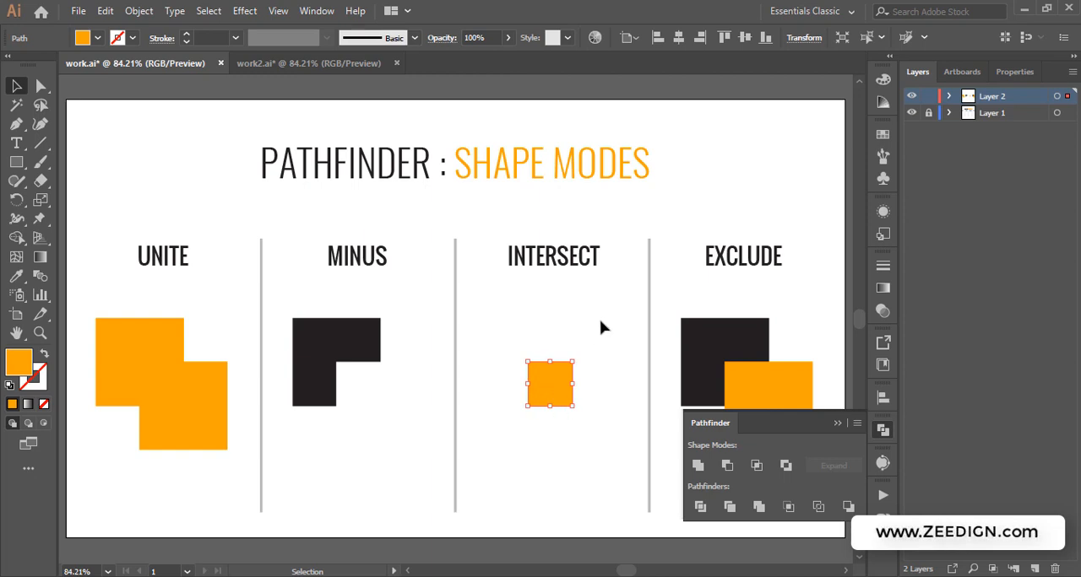
Move the Pathfinder panel icon to the top of the panel dock and open the panel there
left_click(859, 425)
left_click(859, 424)
left_click(838, 423)
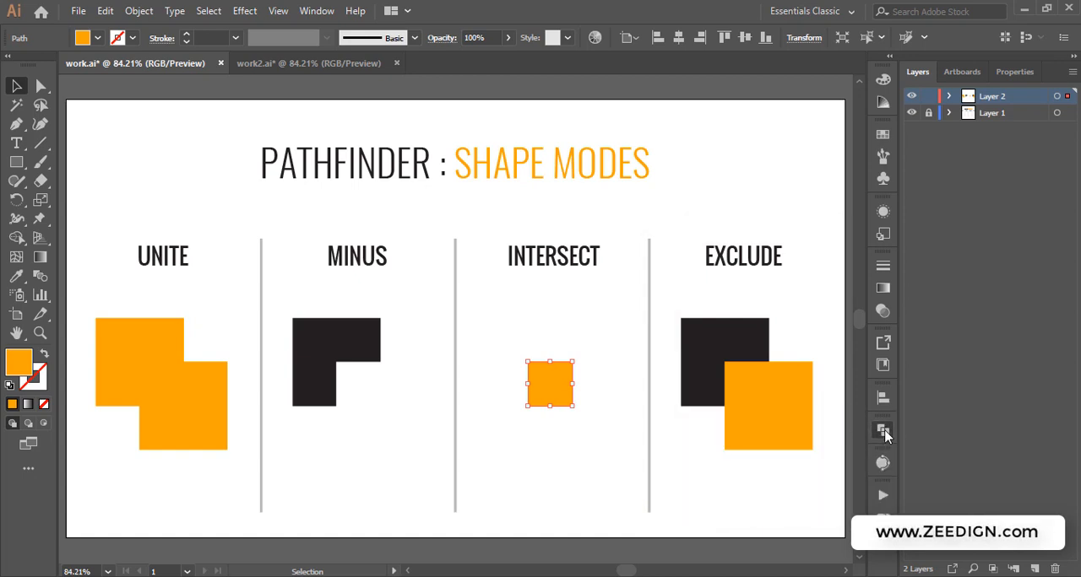
left_click(883, 431)
left_click_drag(884, 431, 808, 119)
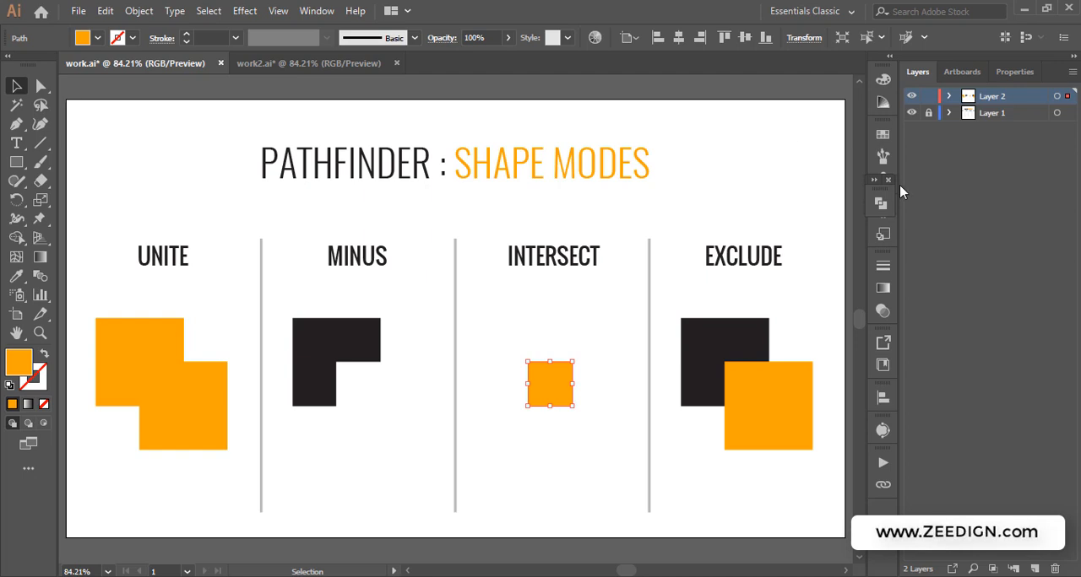
left_click_drag(882, 196, 885, 125)
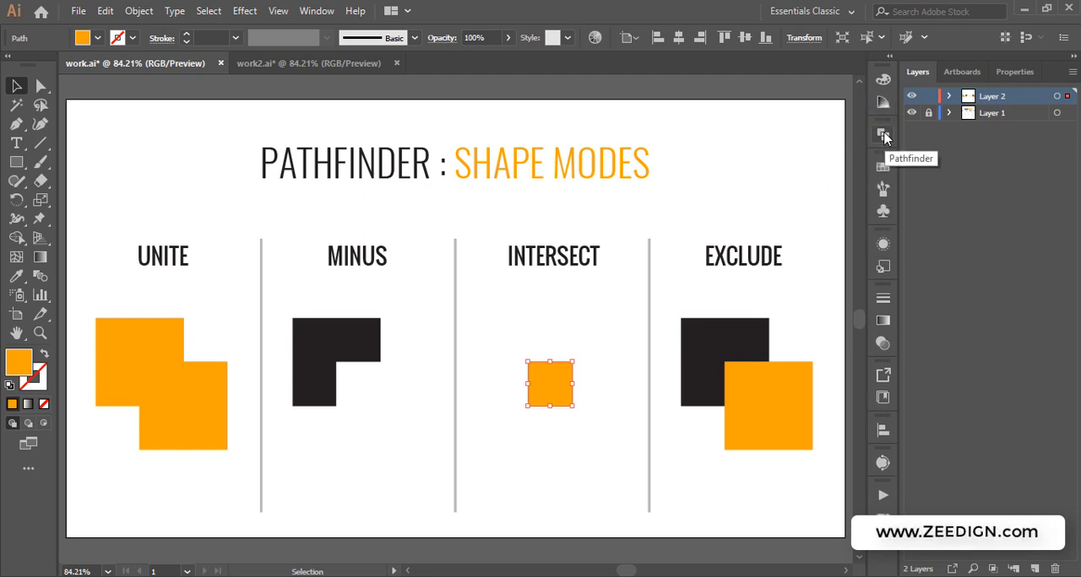
left_click(883, 135)
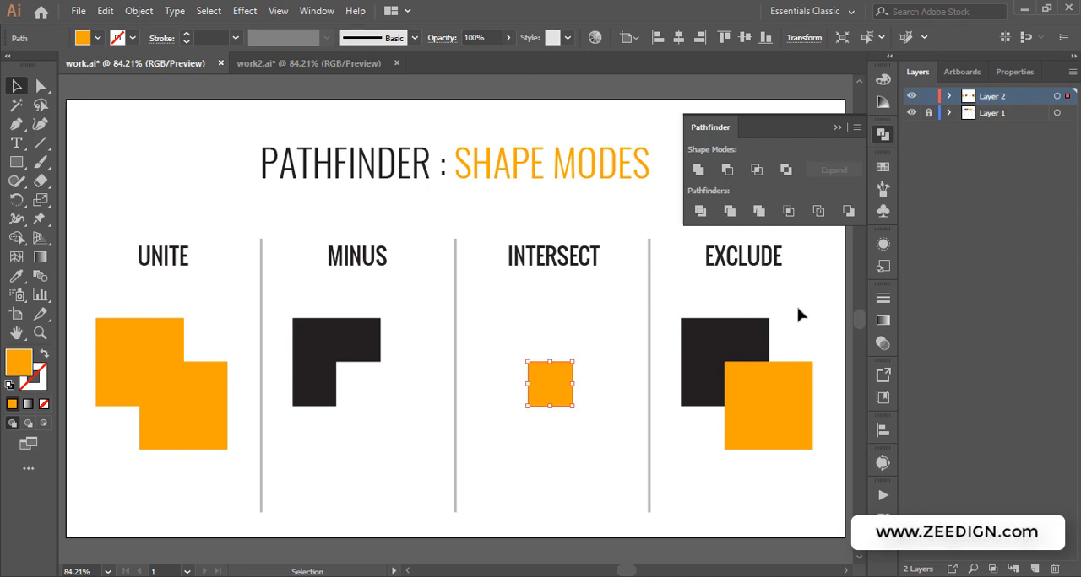
Select both EXCLUDE squares and apply the Exclude shape mode
left_click_drag(800, 314, 706, 450)
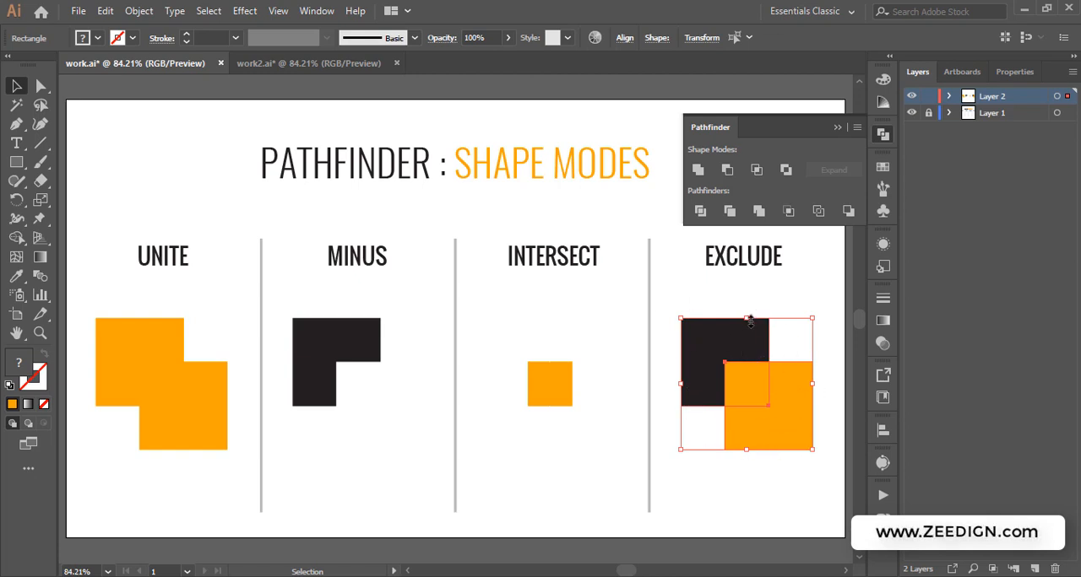
left_click(785, 171)
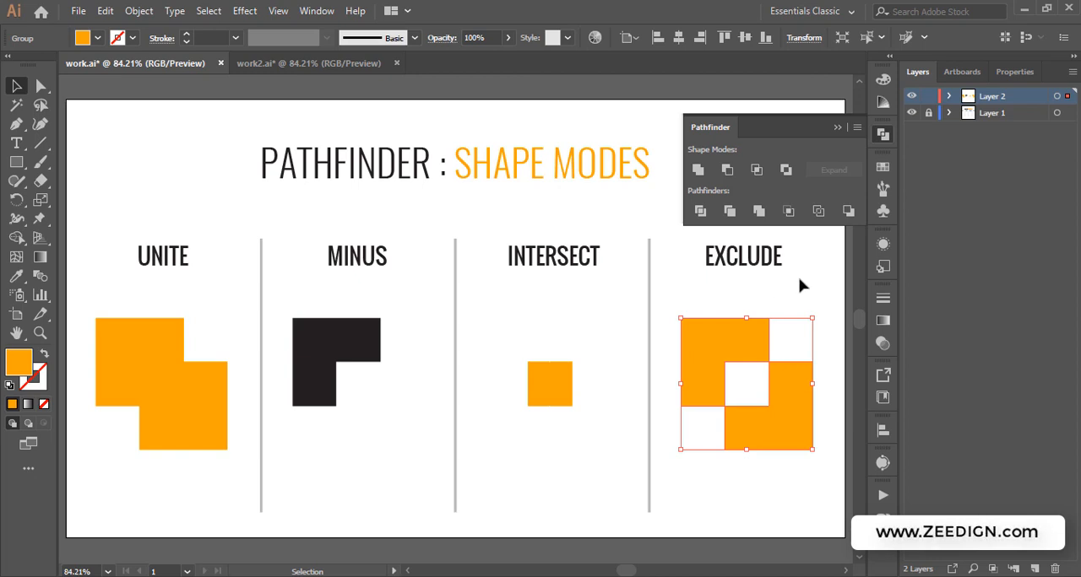
Inspect the excluded group's separate paths with the Direct Selection tool
left_click(752, 285)
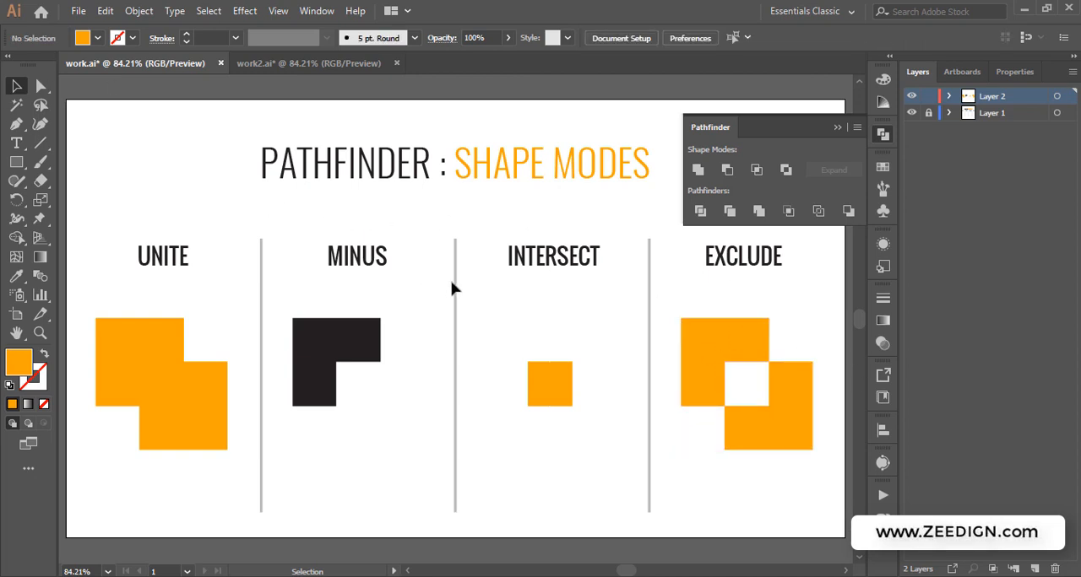
left_click(707, 334)
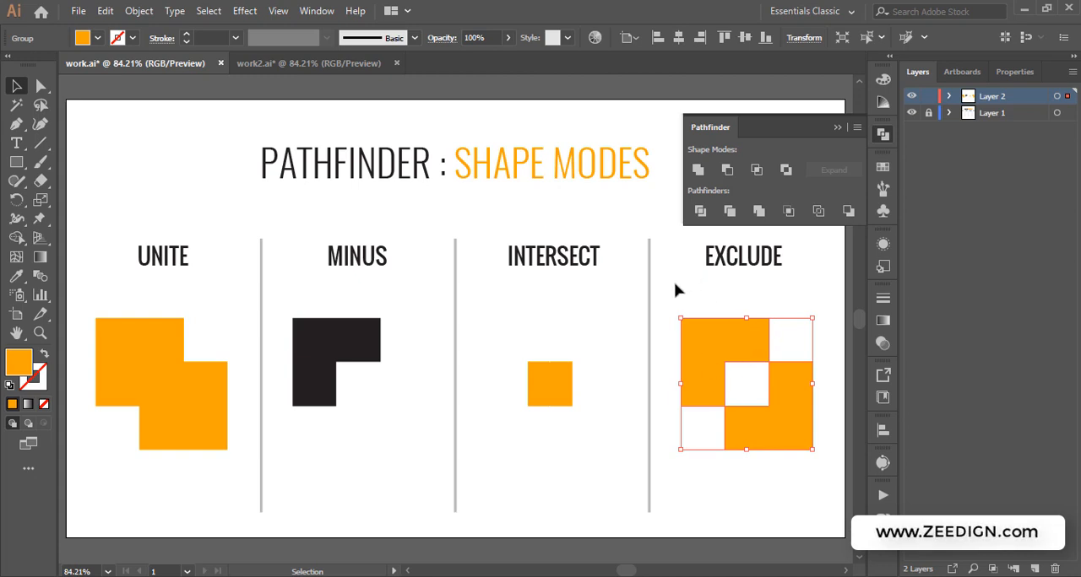
left_click(38, 87)
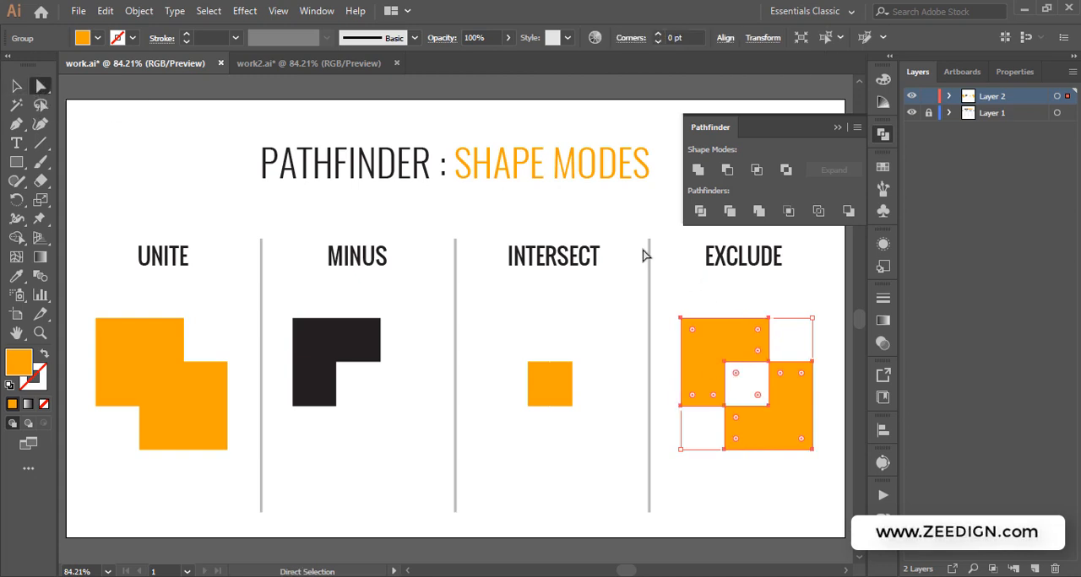
left_click(732, 298)
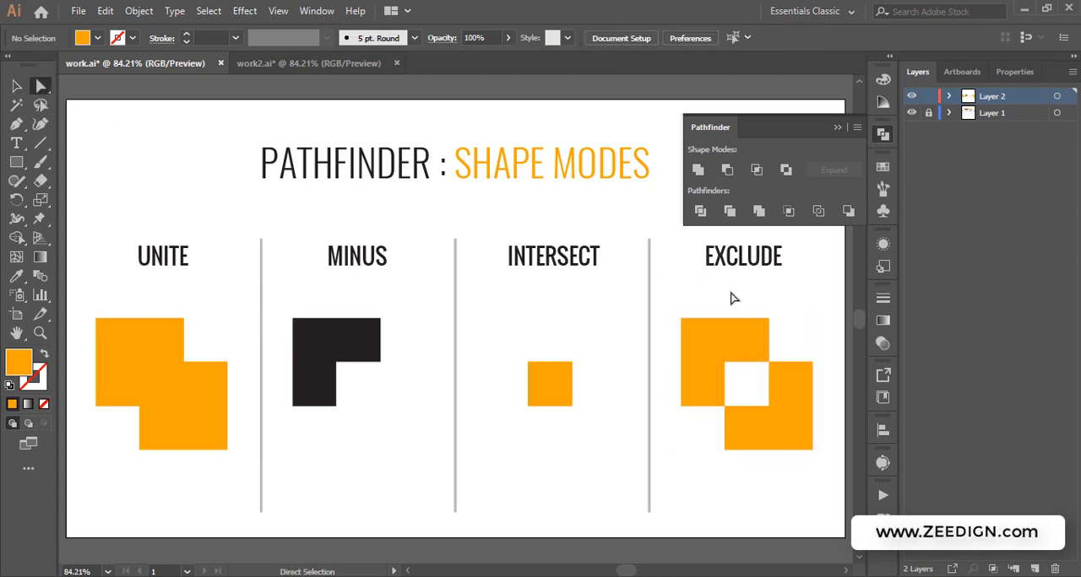
left_click(714, 353)
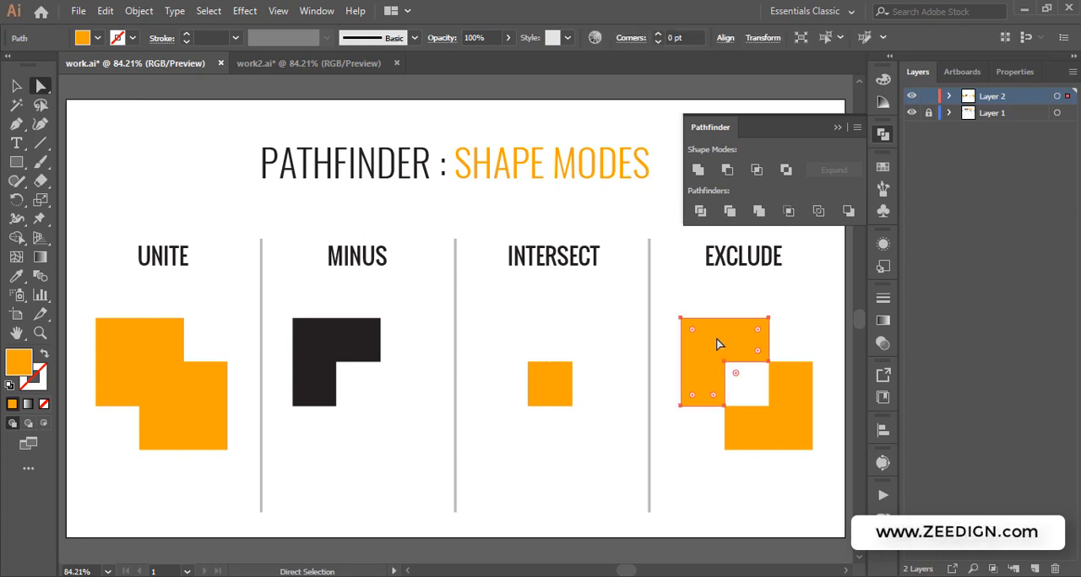
Drag one of the excluded paths aside to show it separately, then undo the move
left_click_drag(717, 344, 708, 312)
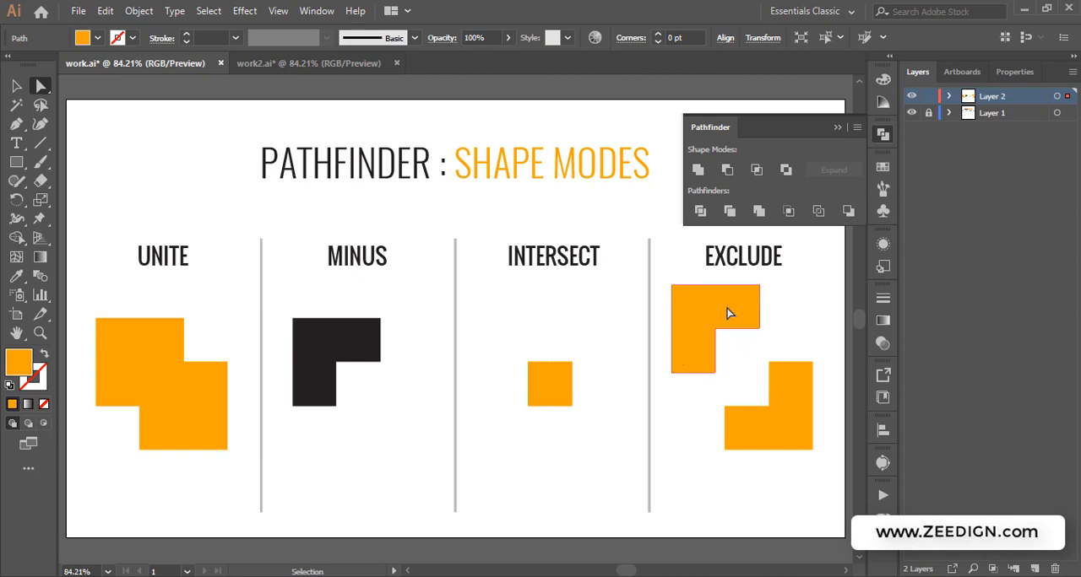
key("ctrl+z")
left_click(727, 309)
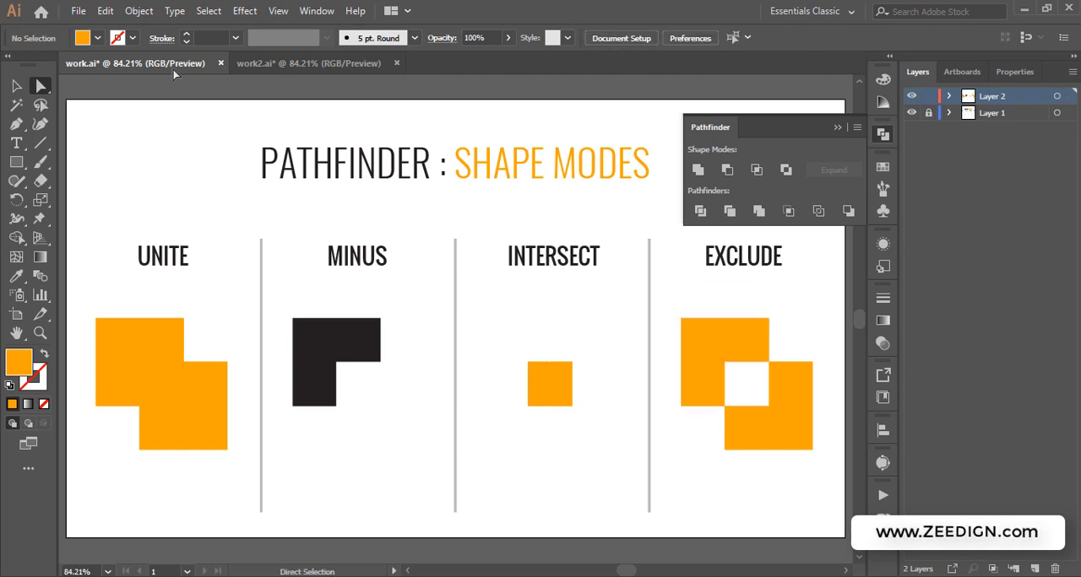
Collapse the Pathfinder panel and switch to the work2.ai document
left_click(16, 85)
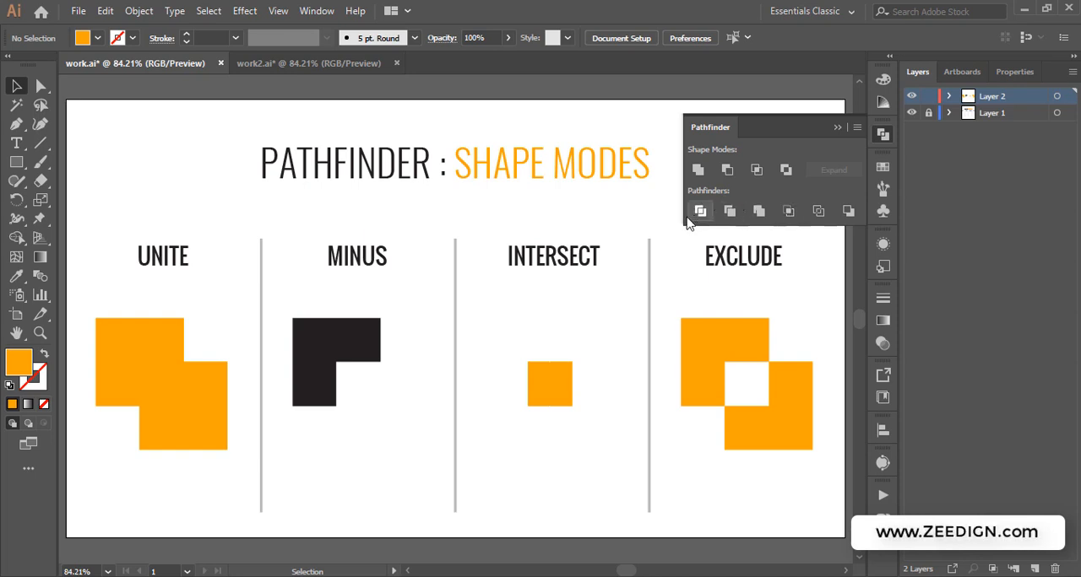
left_click(836, 126)
left_click(294, 66)
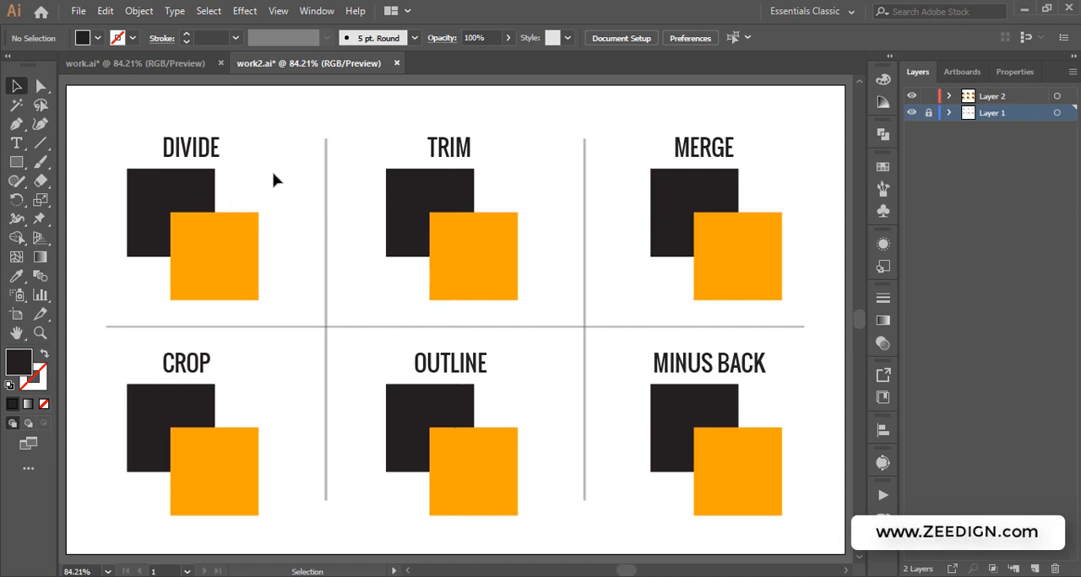
Select both DIVIDE squares and apply the Divide pathfinder
left_click_drag(270, 175, 144, 258)
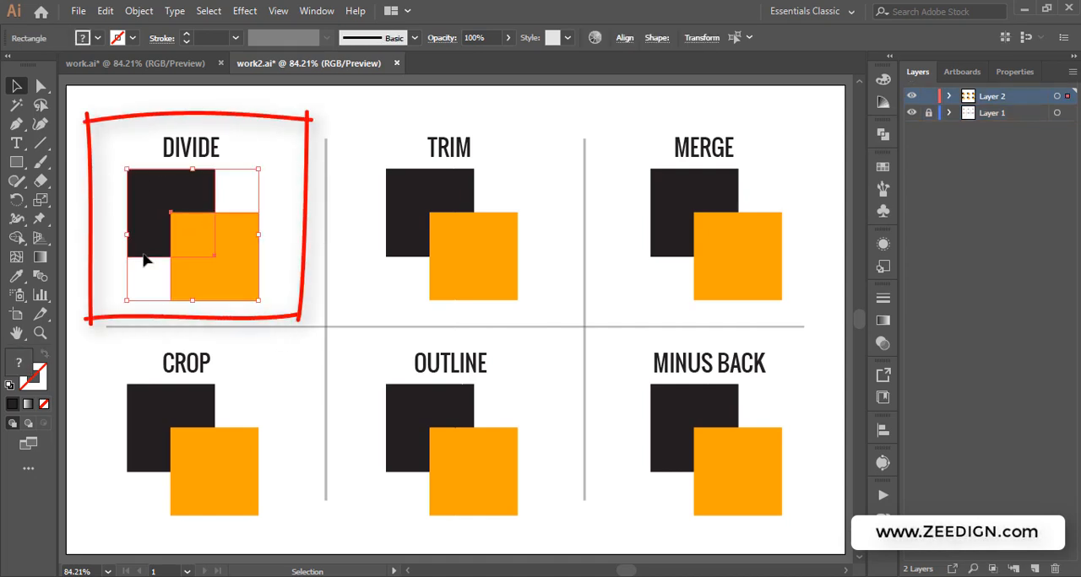
left_click(882, 135)
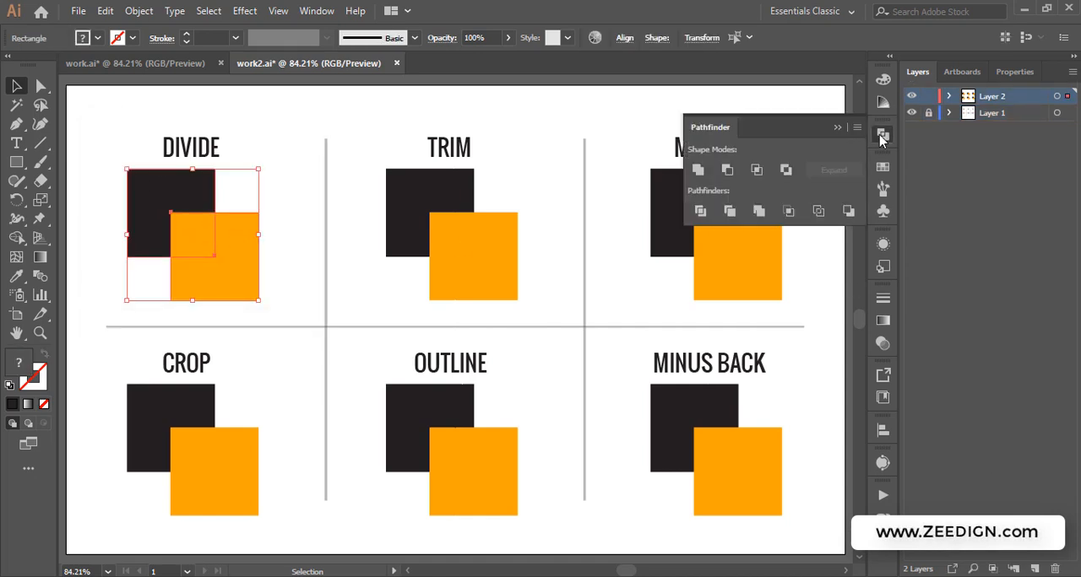
left_click(700, 212)
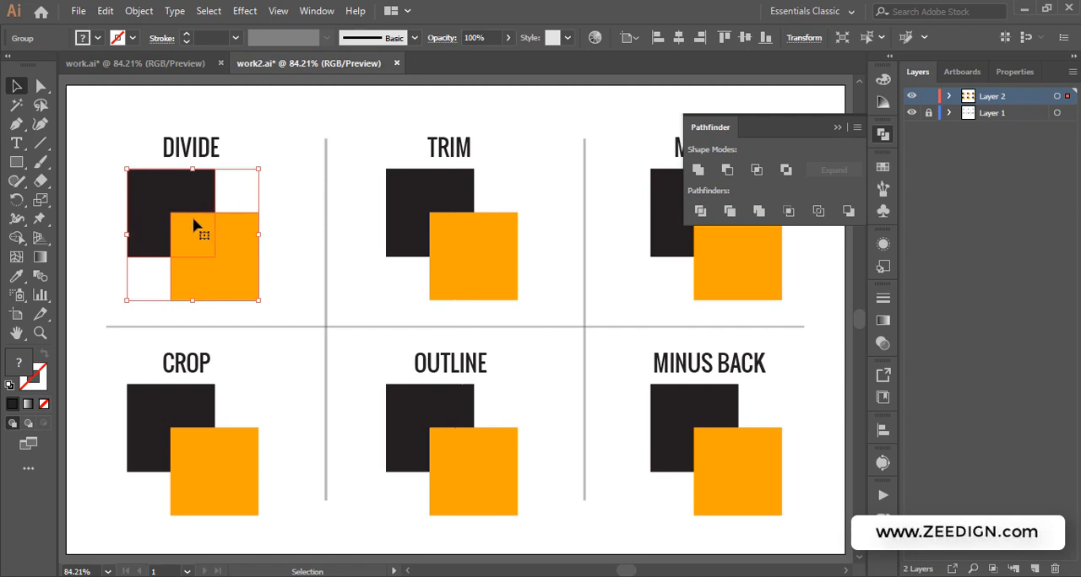
Drag the divided orange L-shaped piece and small square apart with the Direct Selection tool
left_click(837, 131)
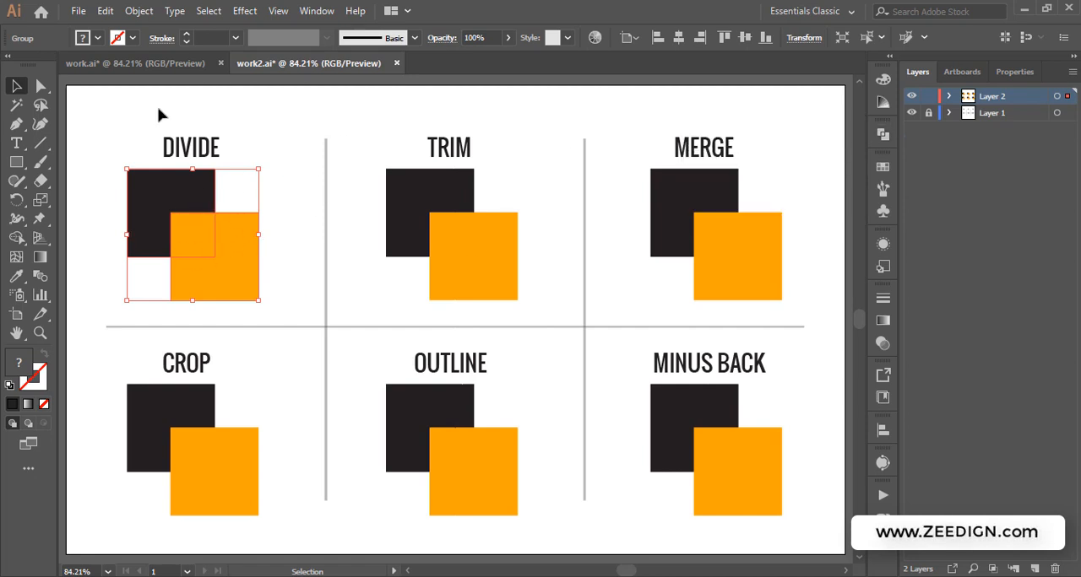
left_click(40, 86)
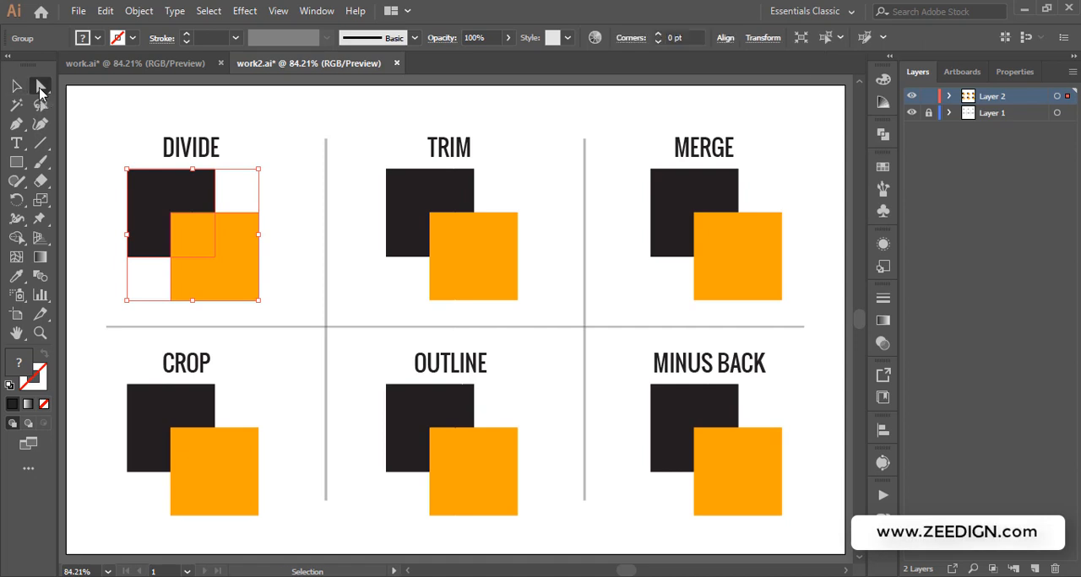
left_click(304, 176)
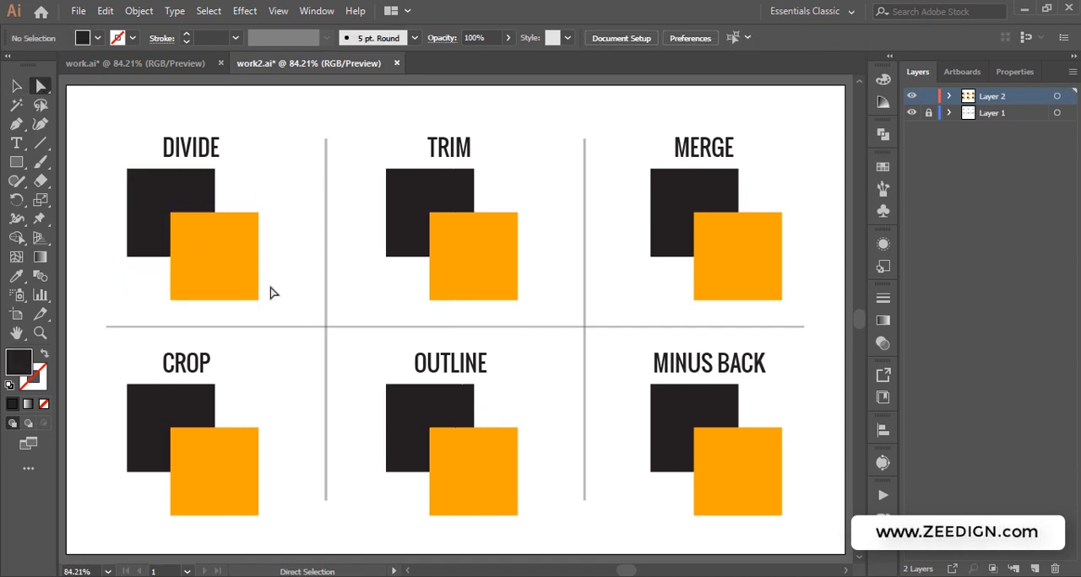
left_click(220, 266)
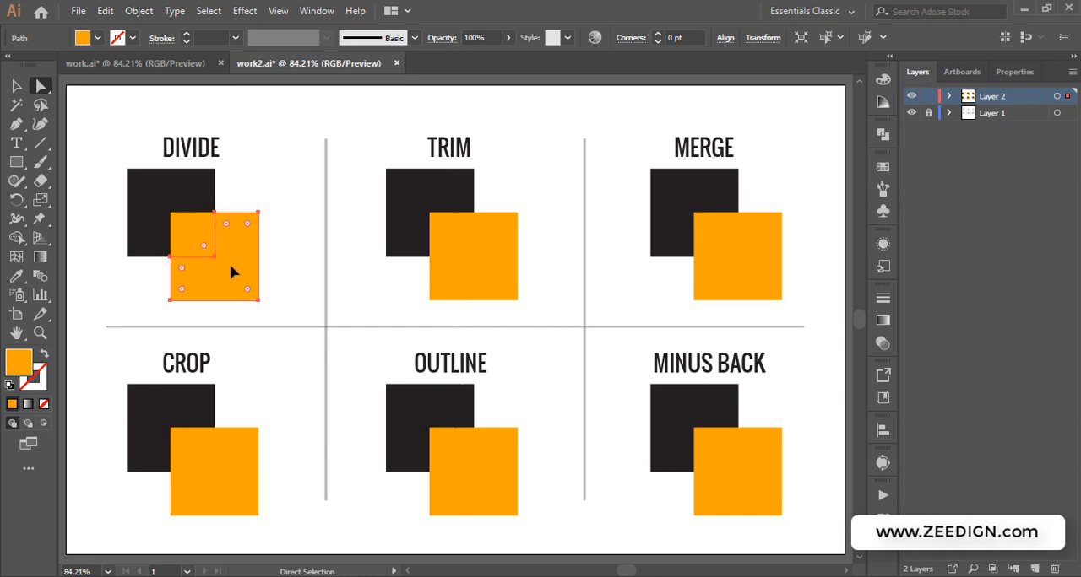
left_click_drag(231, 267, 264, 272)
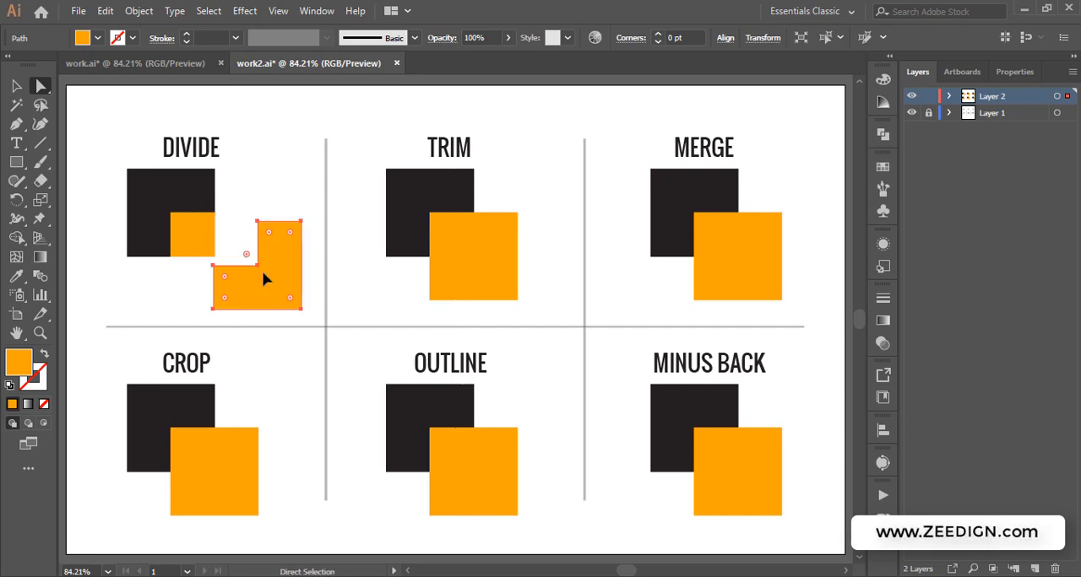
left_click(194, 226)
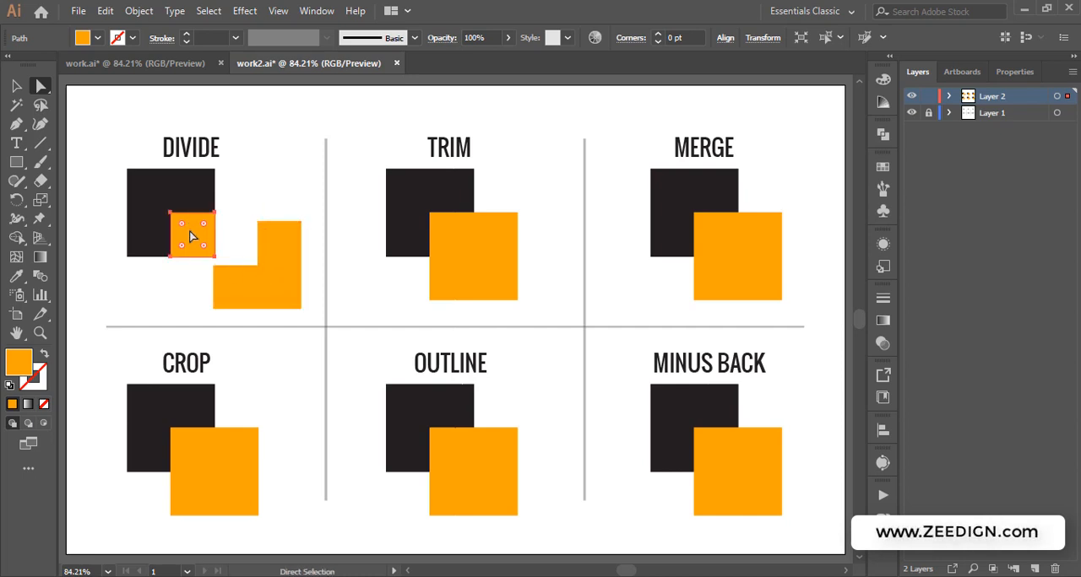
left_click_drag(189, 231, 260, 171)
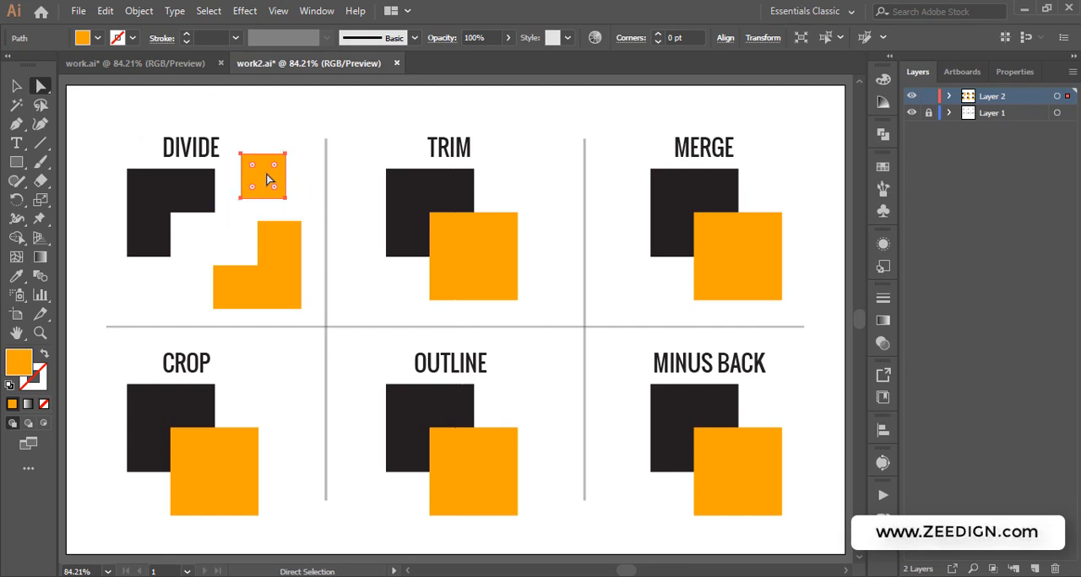
Move another divided piece, then undo the piece moves and the Divide operation
left_click_drag(205, 242, 246, 199)
key("ctrl+z")
key("ctrl+z")
key("ctrl+z")
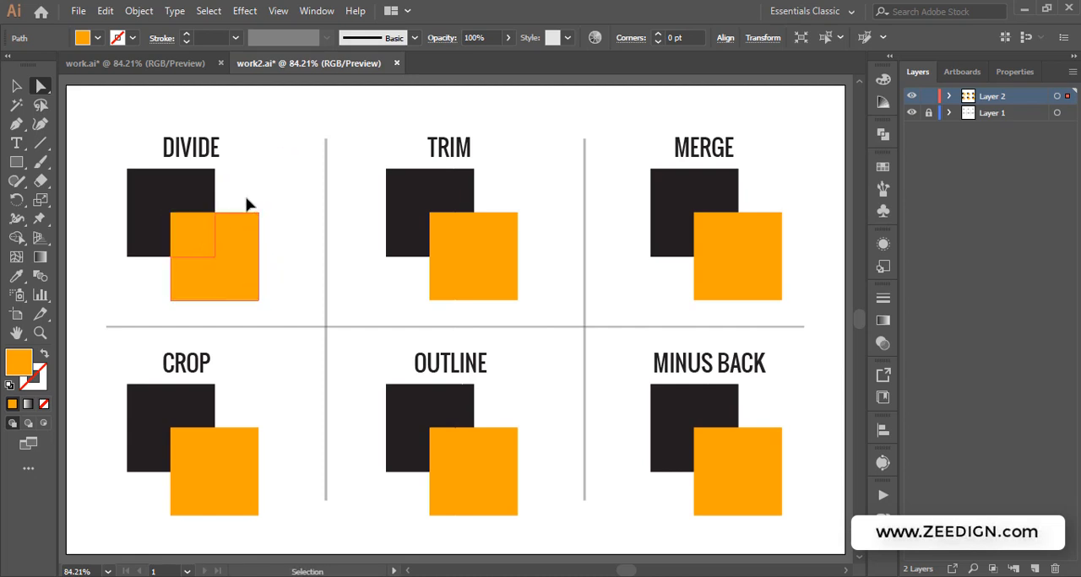
key("ctrl+z")
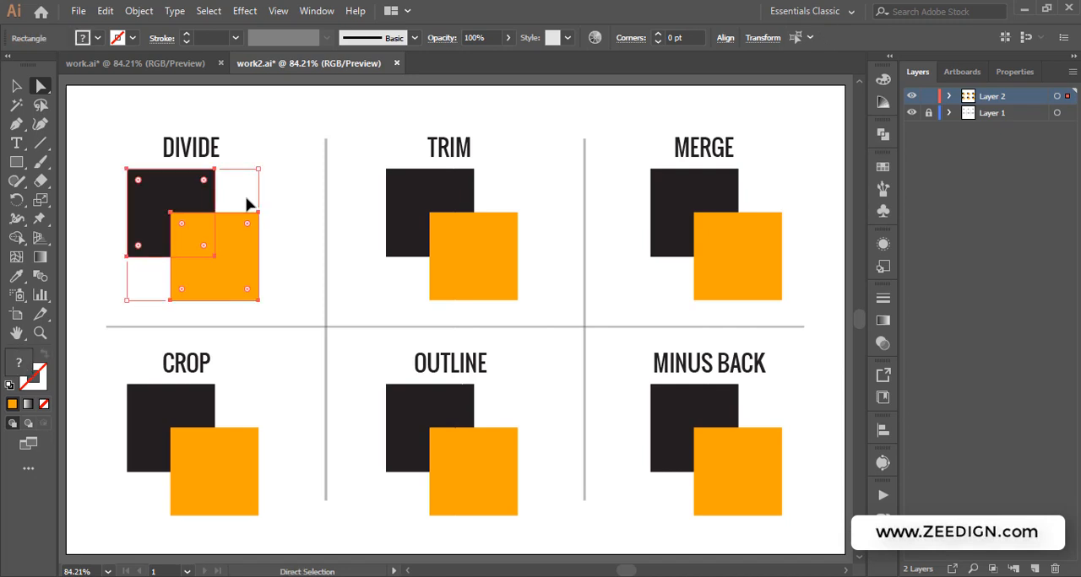
Move the orange DIVIDE square aside and undo the move
left_click(287, 199)
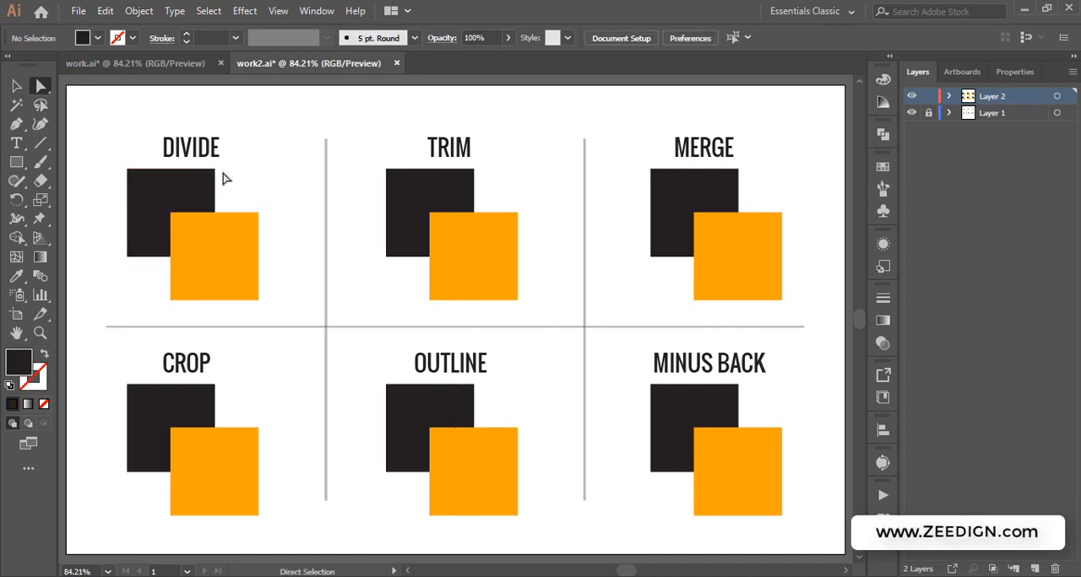
left_click(204, 244)
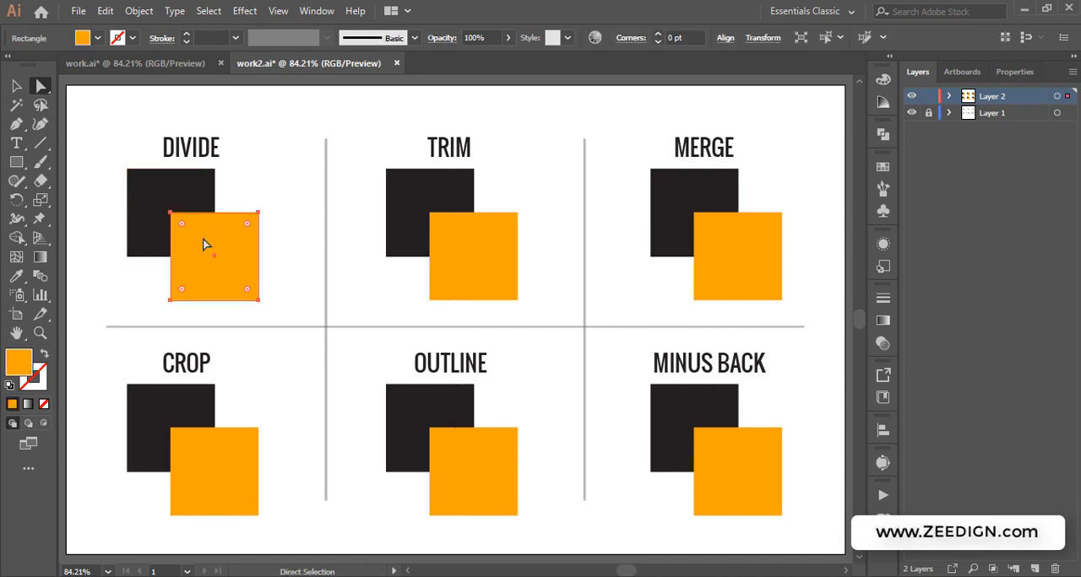
left_click_drag(204, 244, 264, 257)
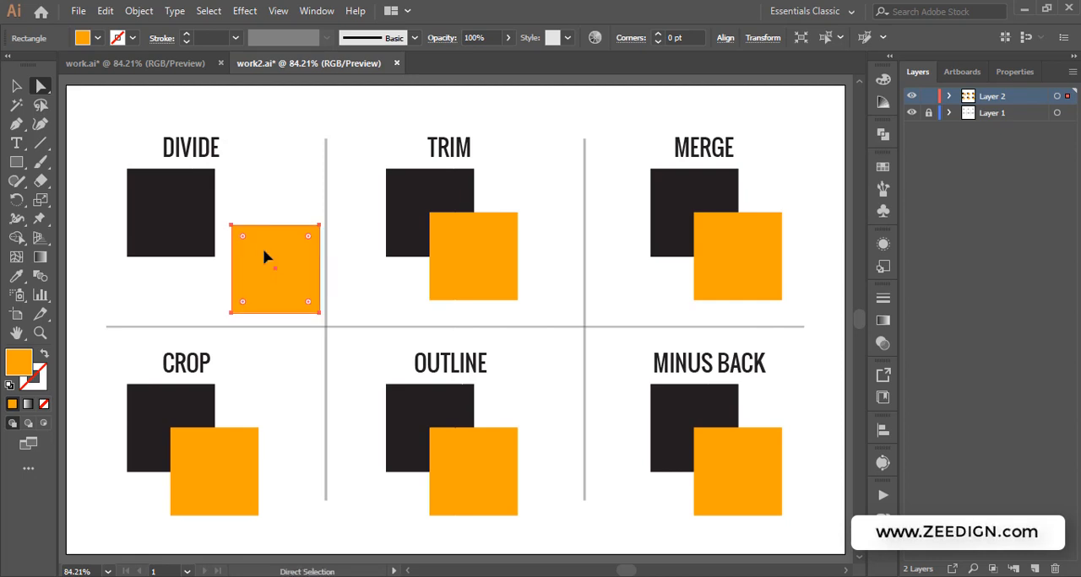
key("ctrl+z")
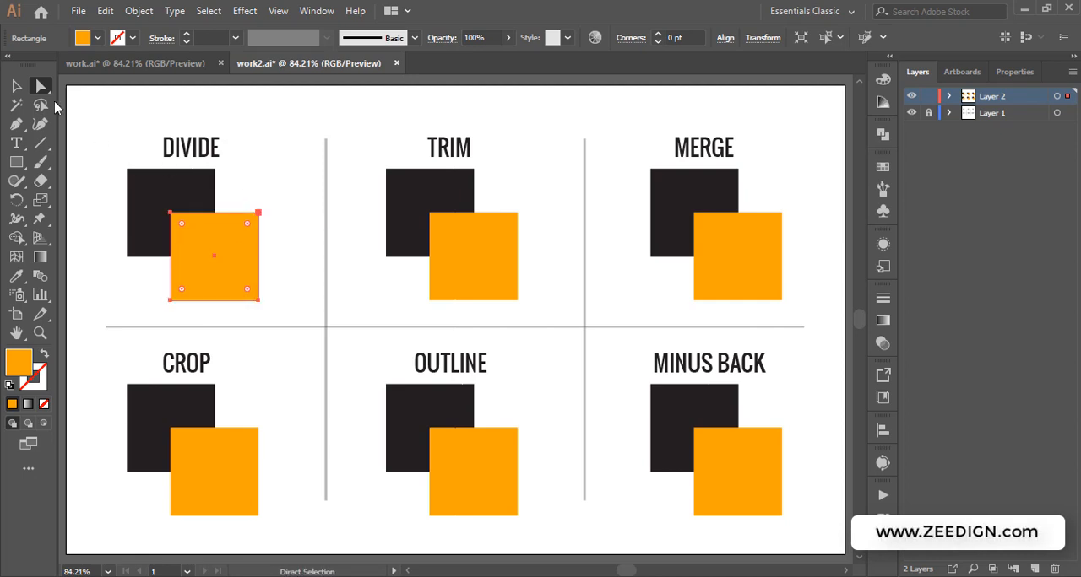
Select both DIVIDE squares again and reapply the Divide pathfinder
left_click(18, 87)
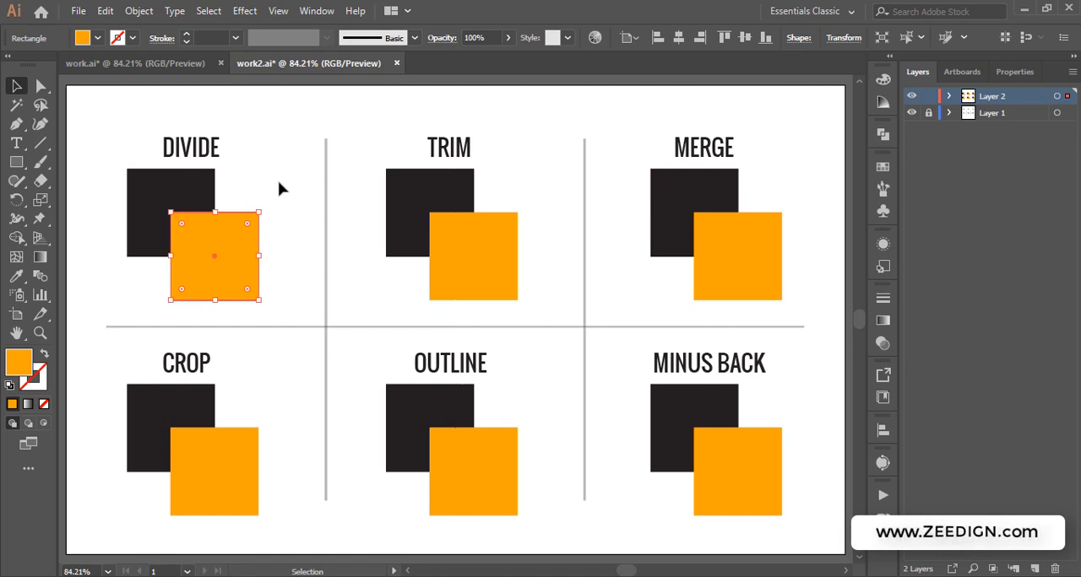
left_click_drag(278, 188, 157, 260)
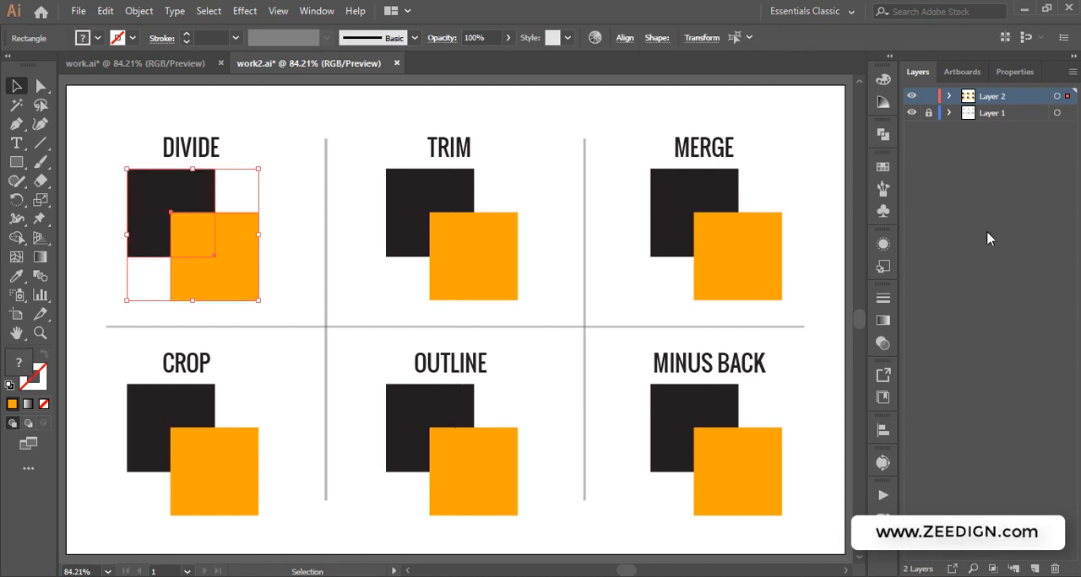
left_click(880, 136)
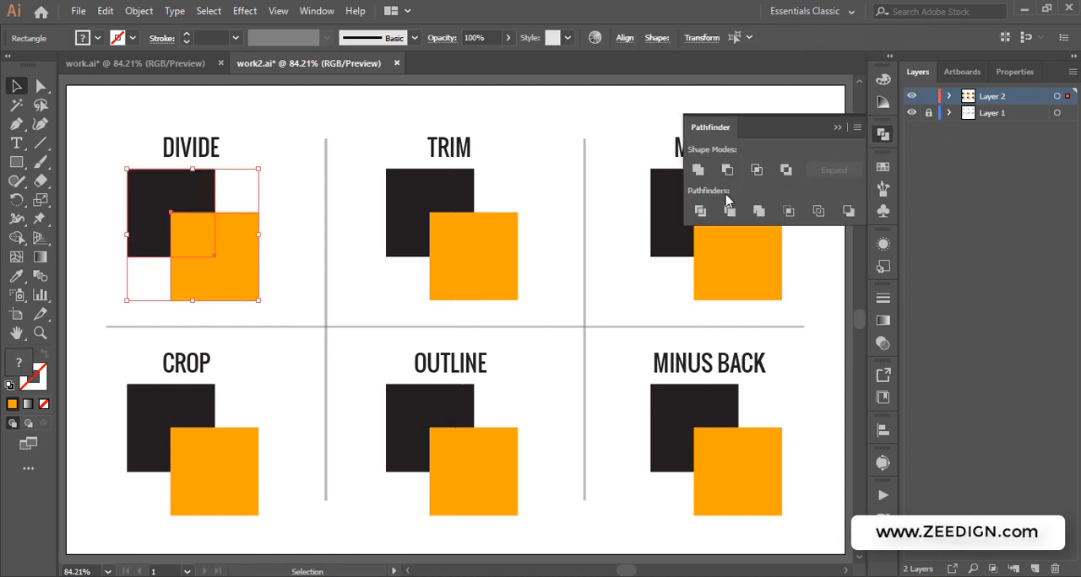
left_click(700, 211)
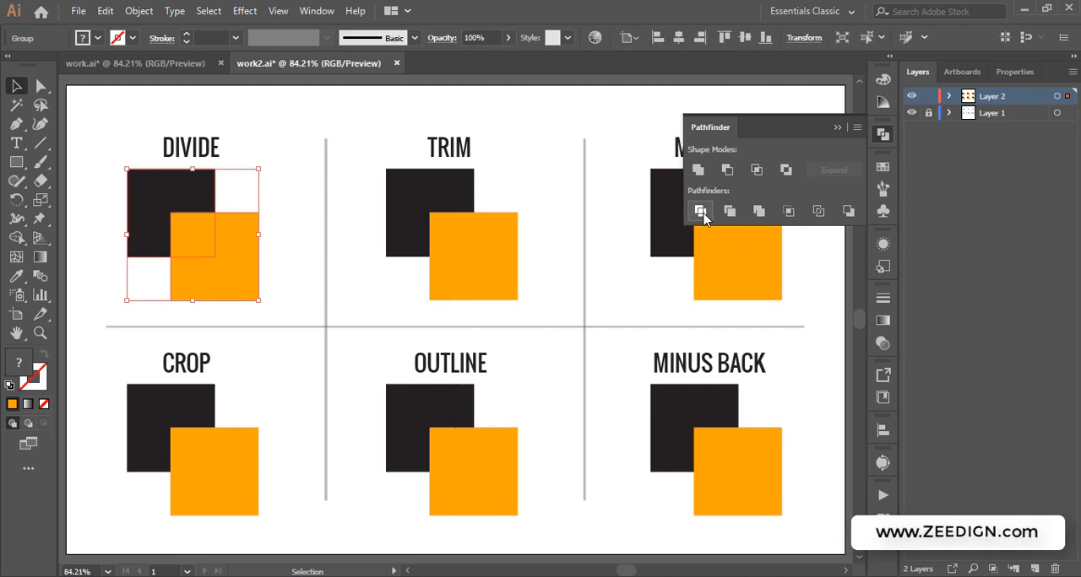
Drag the divided L-shaped orange piece and small square away with Direct Selection, then undo both moves
left_click(40, 86)
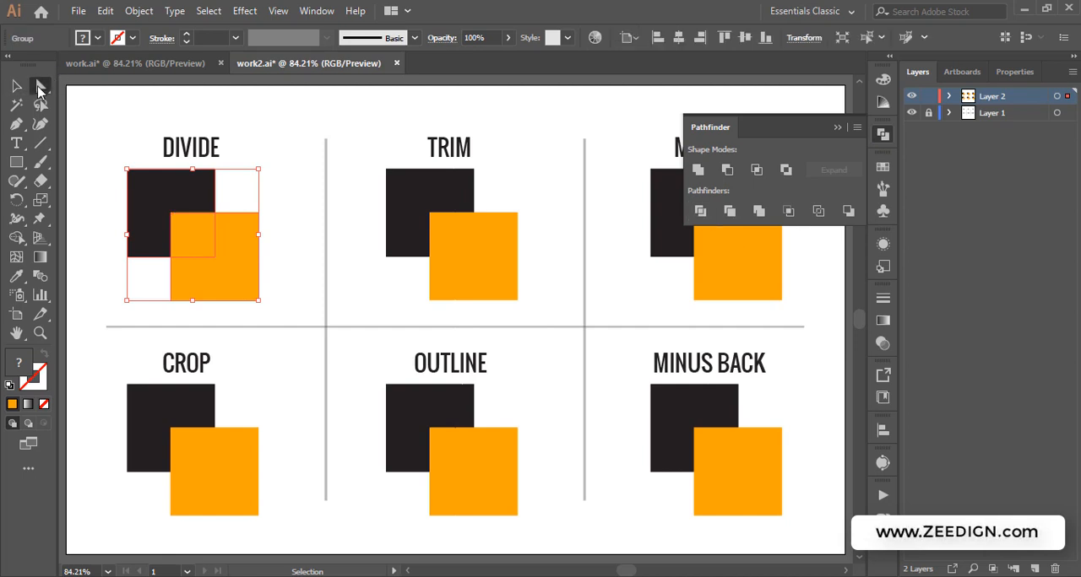
left_click(305, 188)
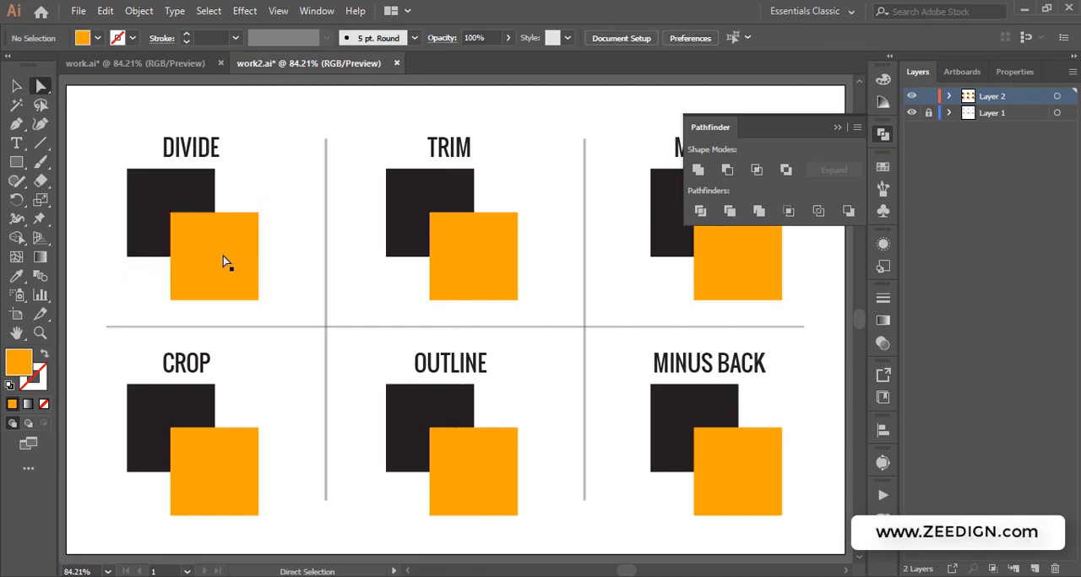
left_click(221, 259)
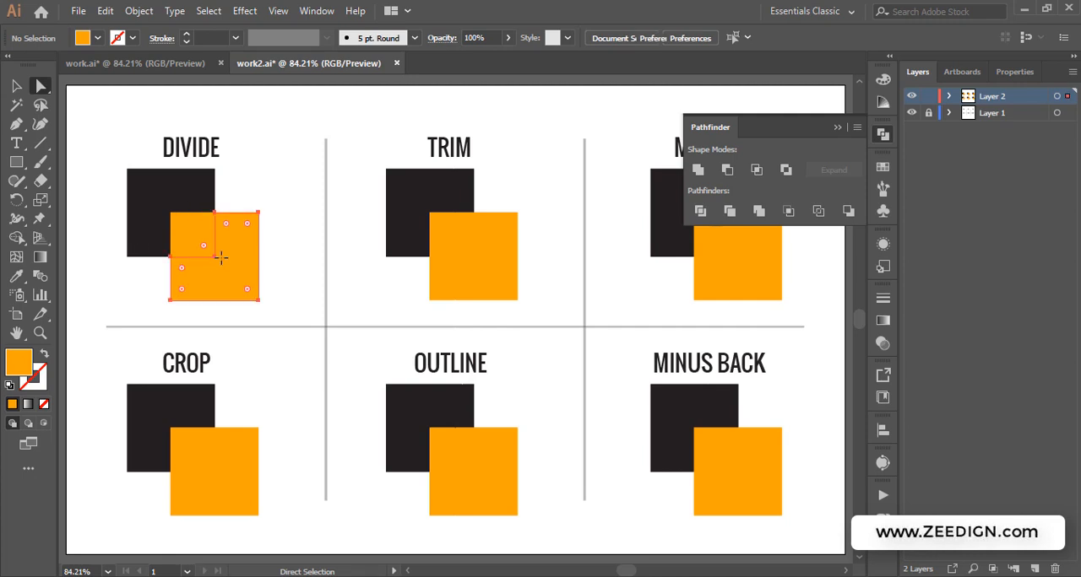
left_click_drag(245, 251, 277, 260)
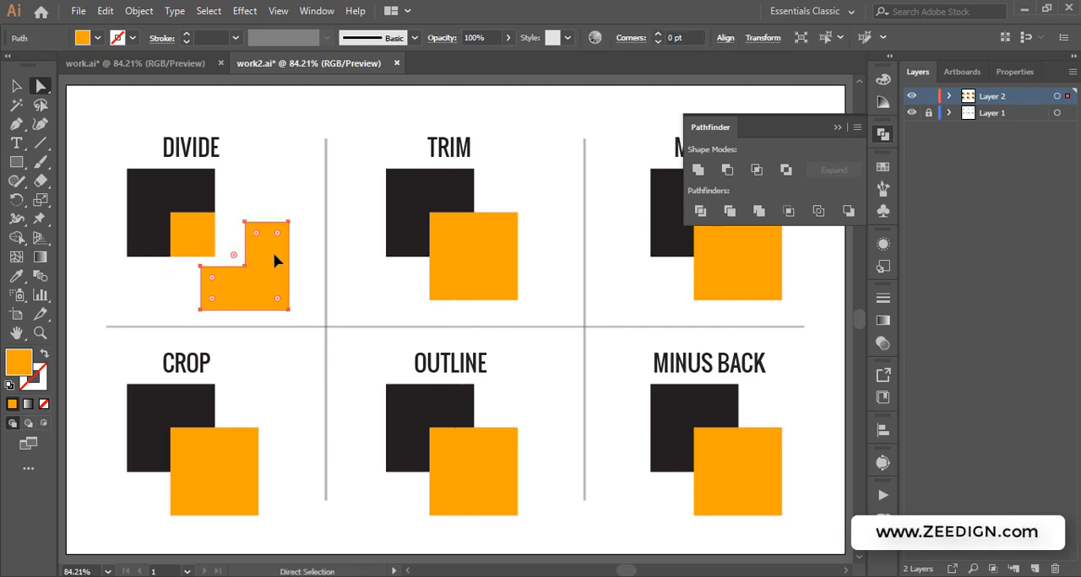
left_click(196, 236)
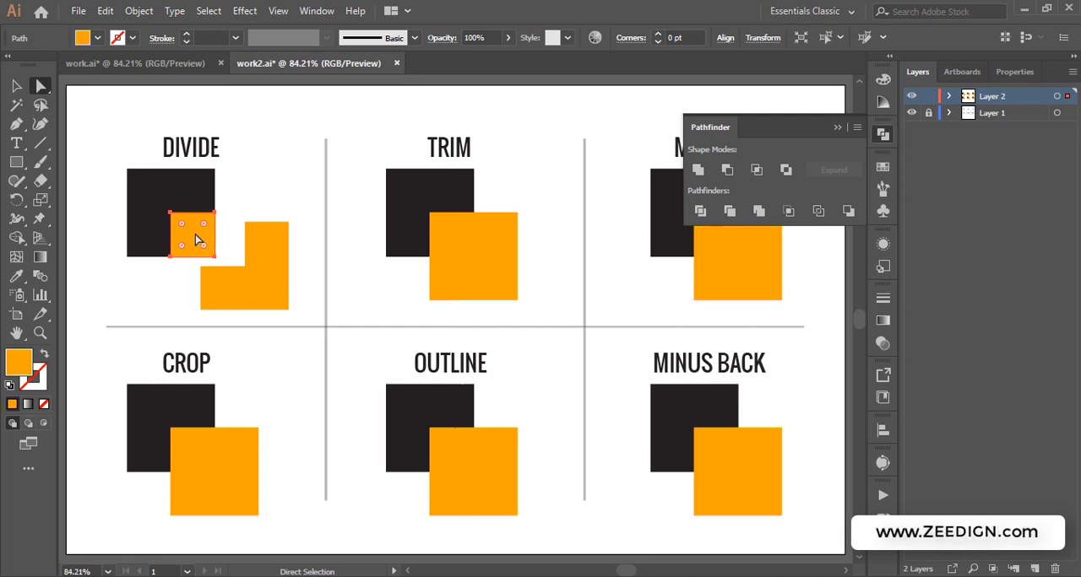
left_click_drag(196, 239, 254, 174)
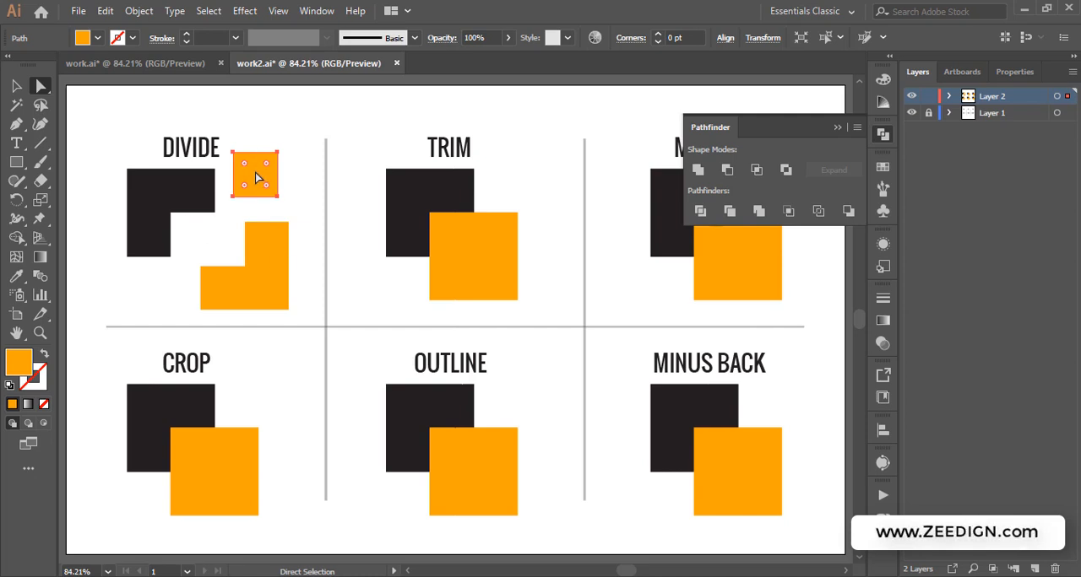
key("ctrl+z")
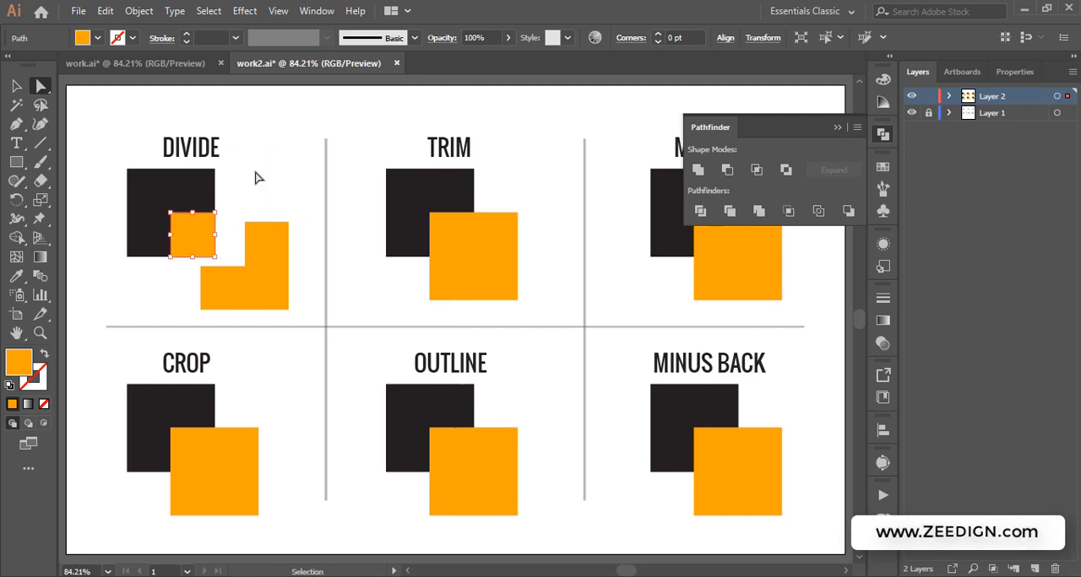
key("ctrl+z")
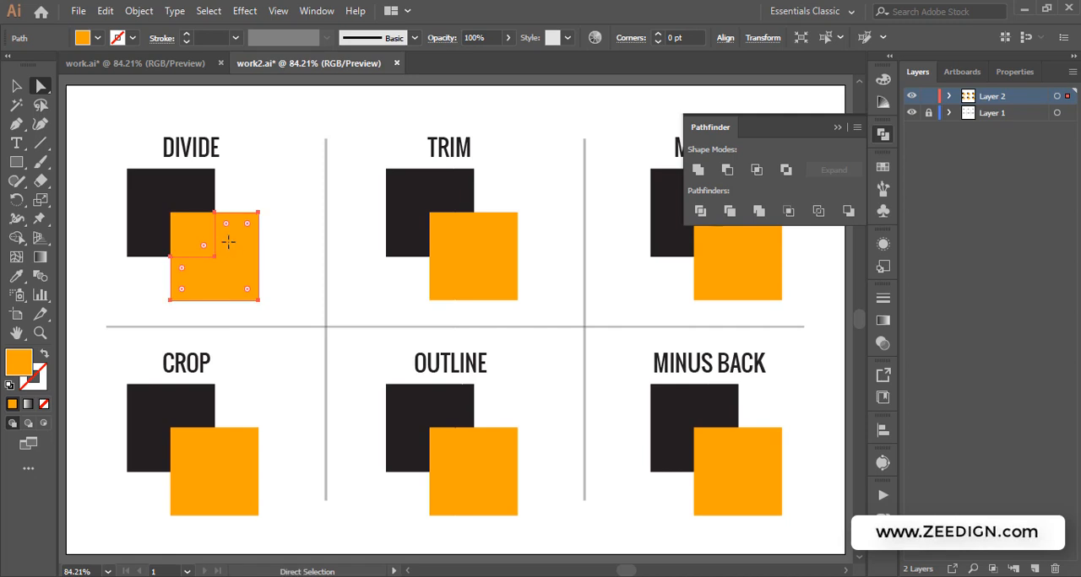
Nudge the divided L-shaped piece and the small orange square slightly apart to reveal the separate pieces
left_click_drag(229, 242, 236, 249)
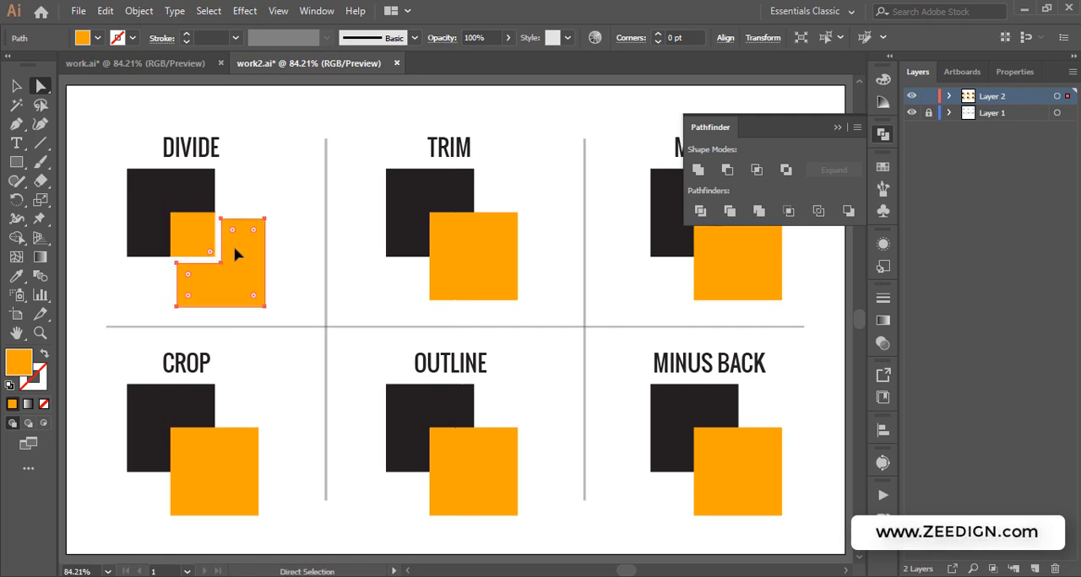
left_click(184, 230)
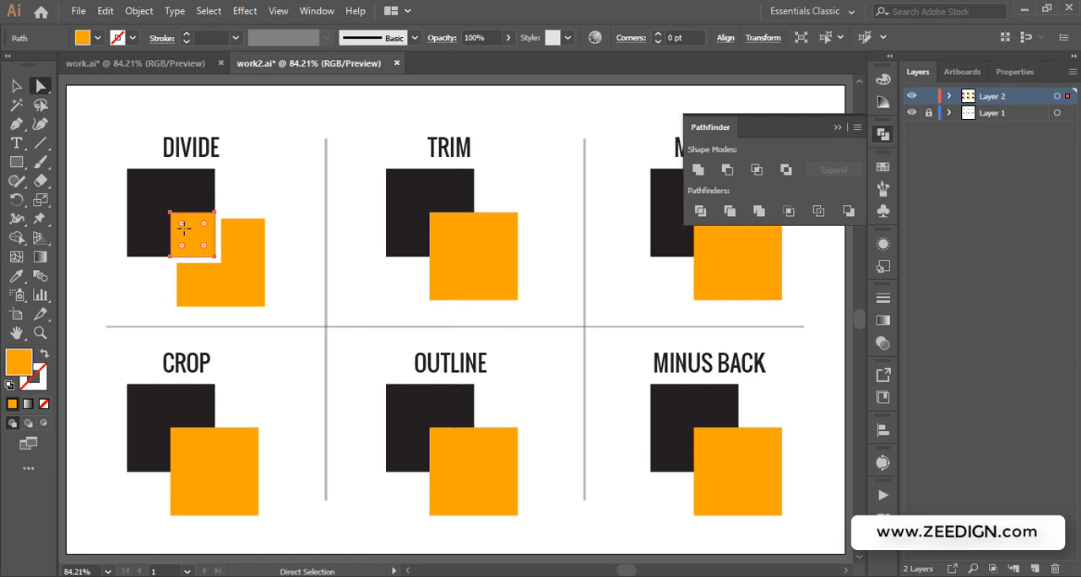
left_click_drag(190, 231, 242, 264)
left_click(237, 258)
left_click(195, 237)
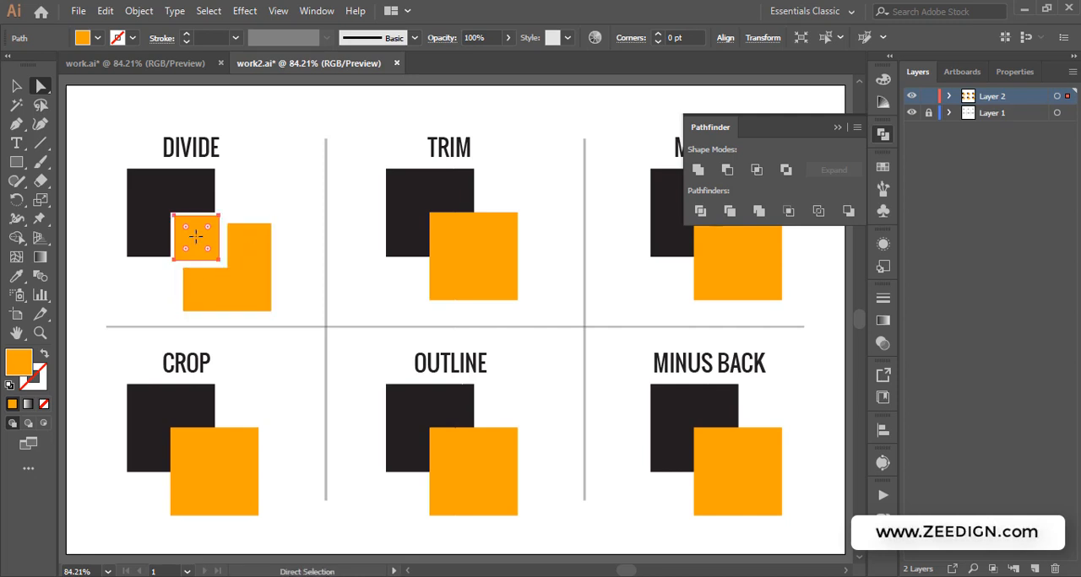
Nudge the small orange square in DIVIDE slightly to reposition it, then deselect
key("Down")
key("Down")
key("Down")
key("Down")
key("Down")
key("Right")
key("Right")
key("Right")
key("Right")
key("Up")
key("Up")
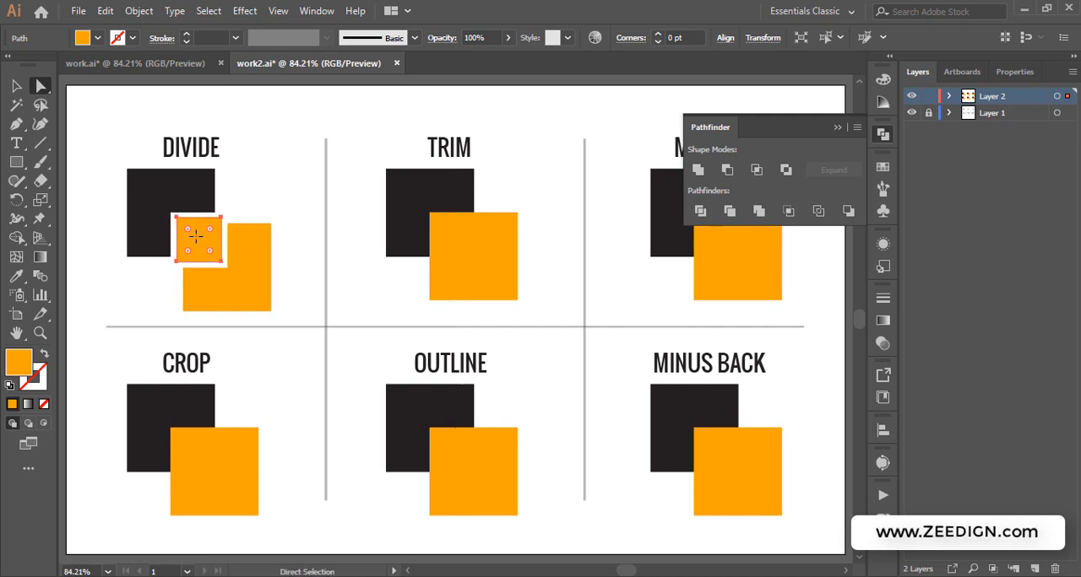
left_click(311, 157)
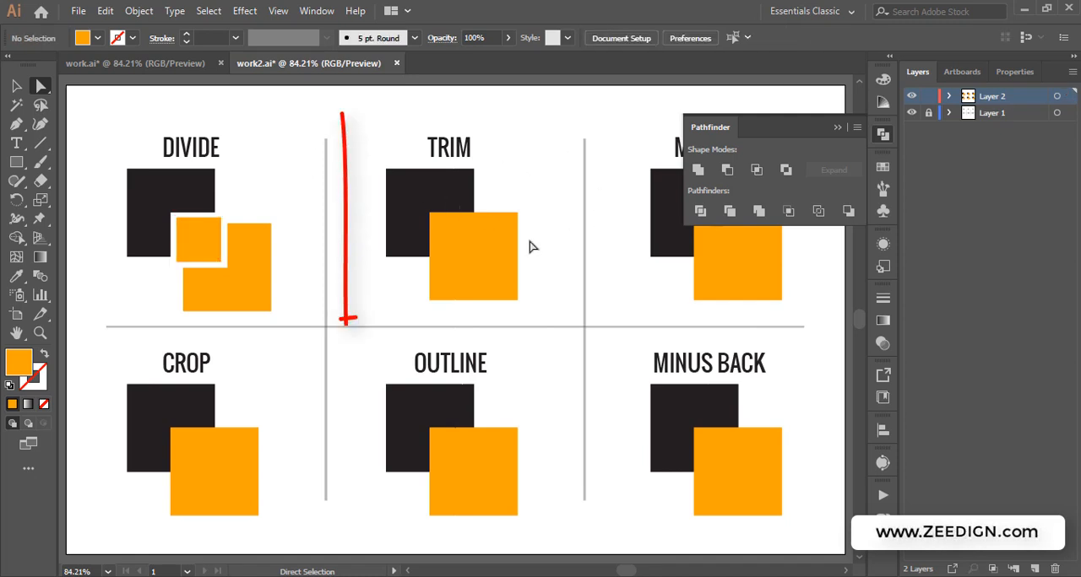
Select both TRIM squares and apply the Trim pathfinder
left_click(15, 85)
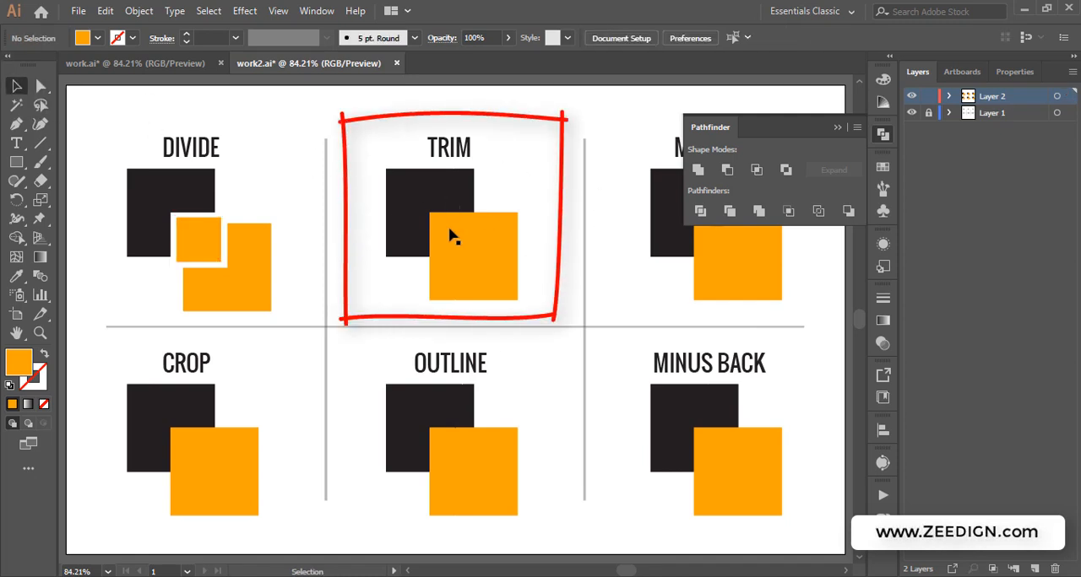
left_click_drag(537, 178, 381, 285)
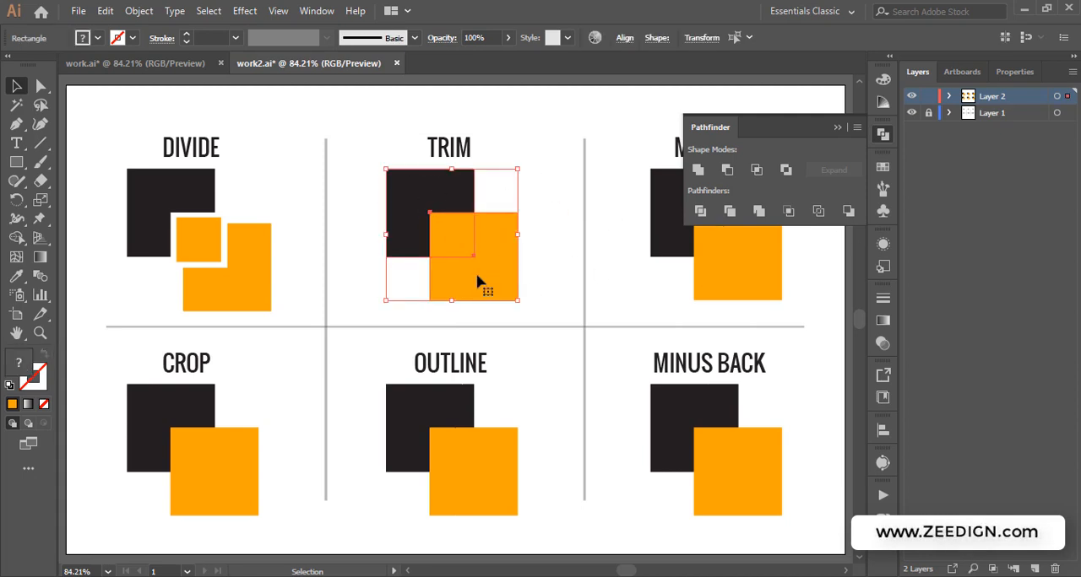
left_click(734, 216)
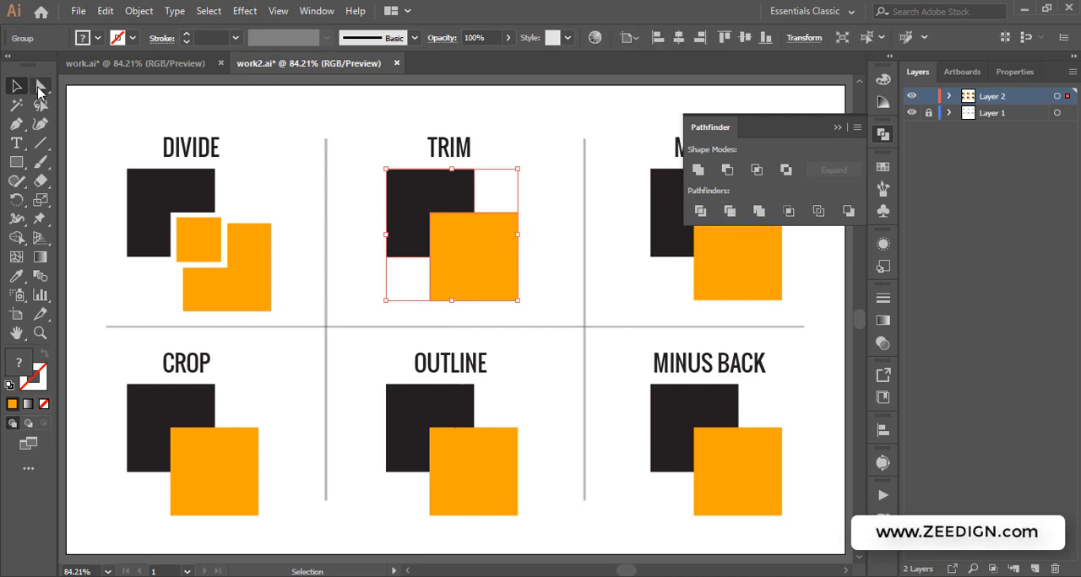
With Direct Selection, drag the trimmed orange square away from the black L-shaped piece in TRIM
left_click(40, 86)
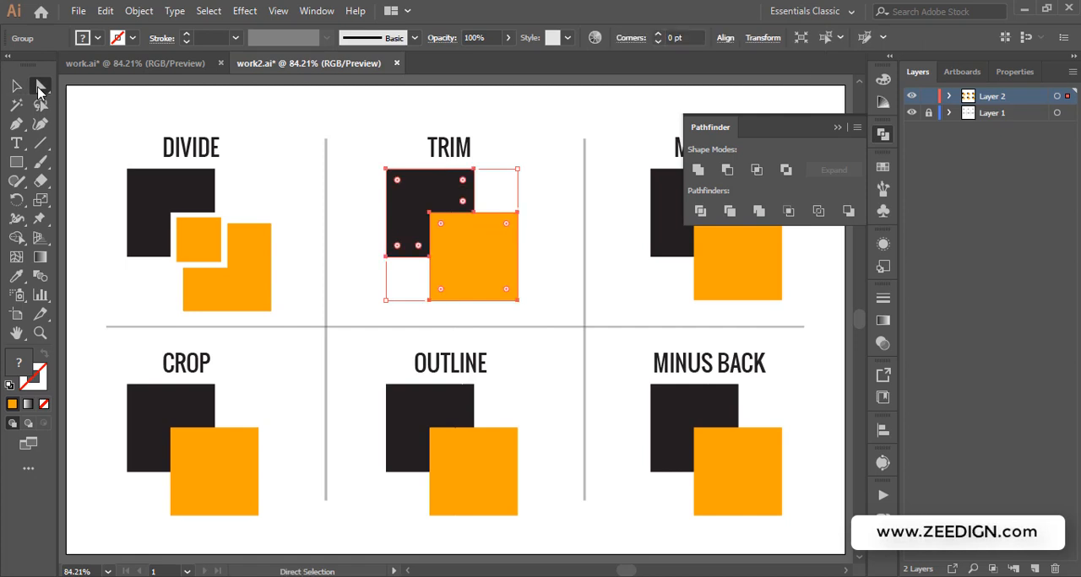
left_click(541, 190)
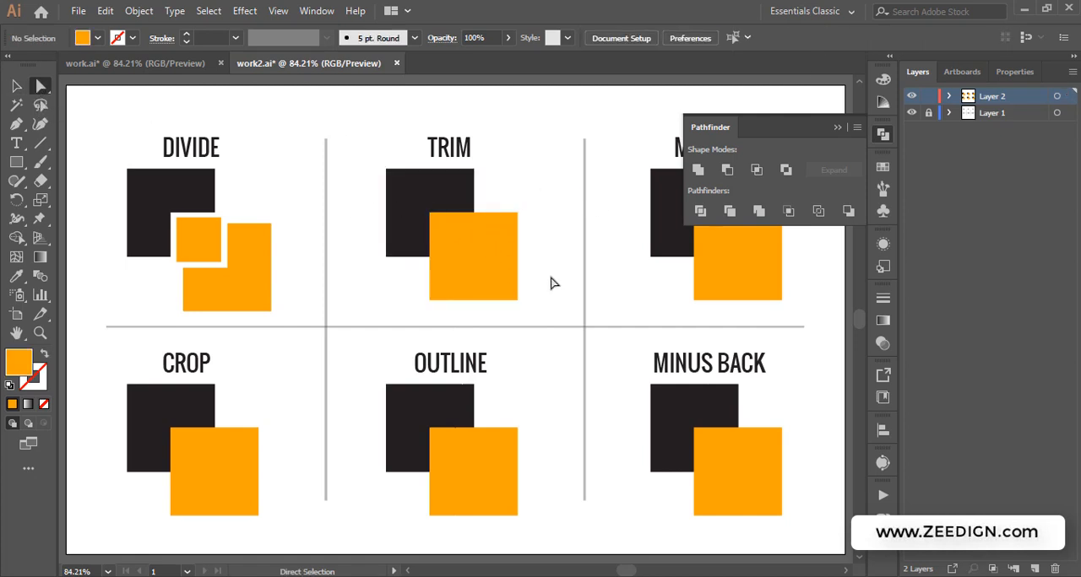
left_click(476, 259)
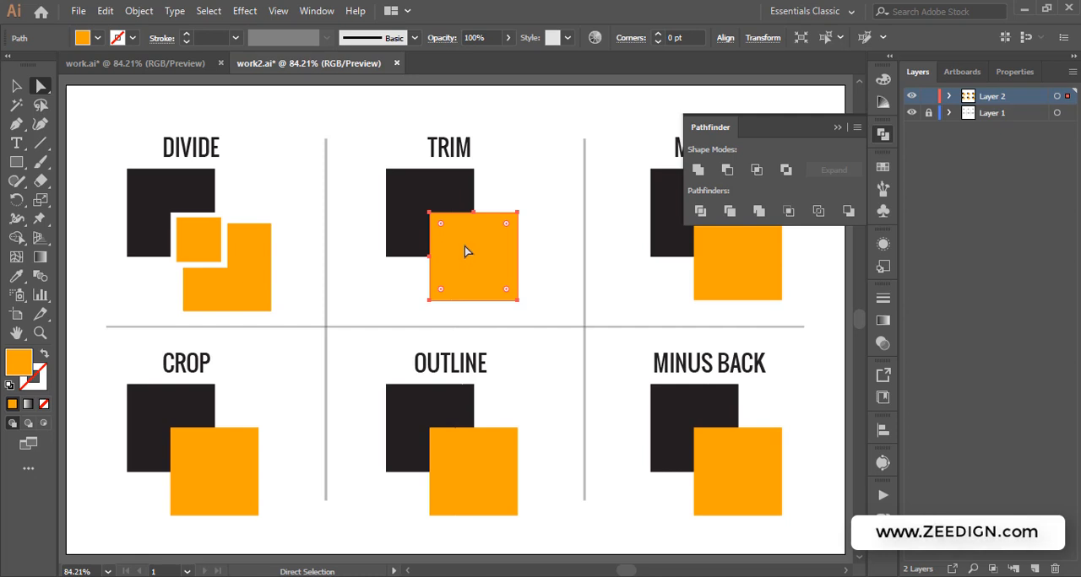
left_click_drag(465, 246, 498, 258)
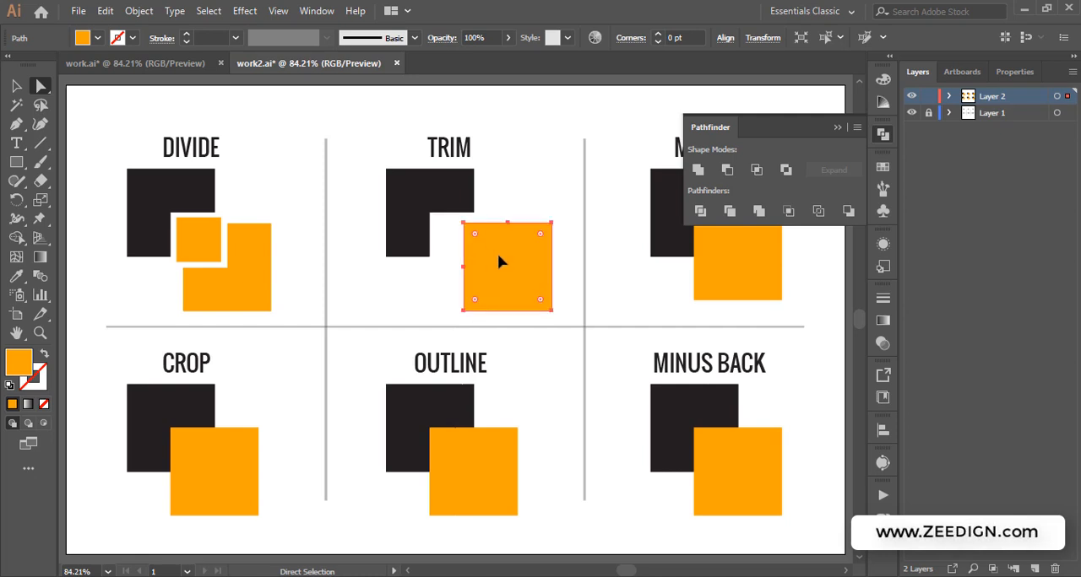
left_click(422, 191)
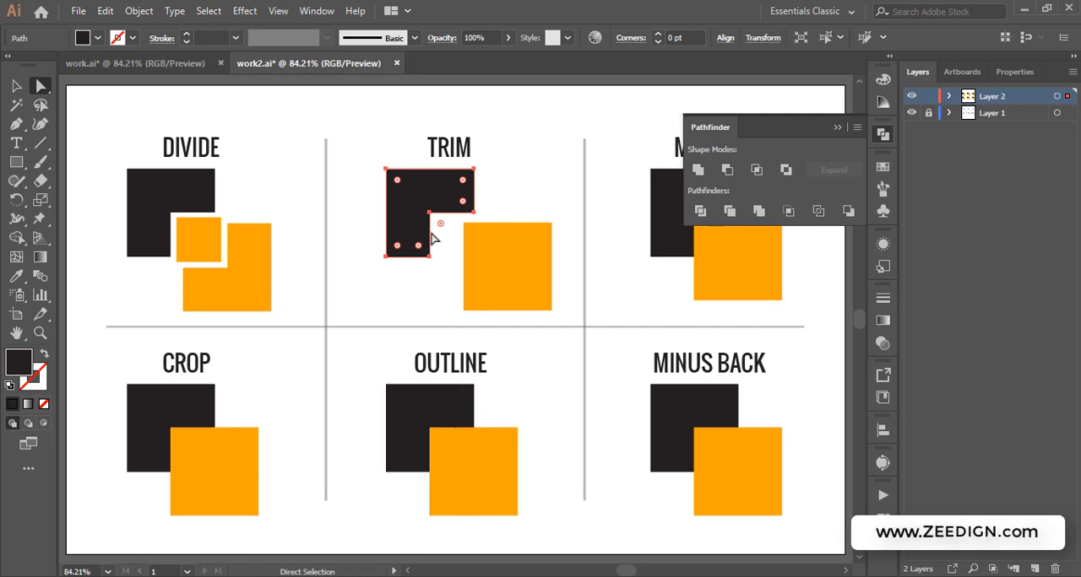
Glance at the work.ai document, then move the trimmed orange square slightly back toward the black piece
left_click(165, 62)
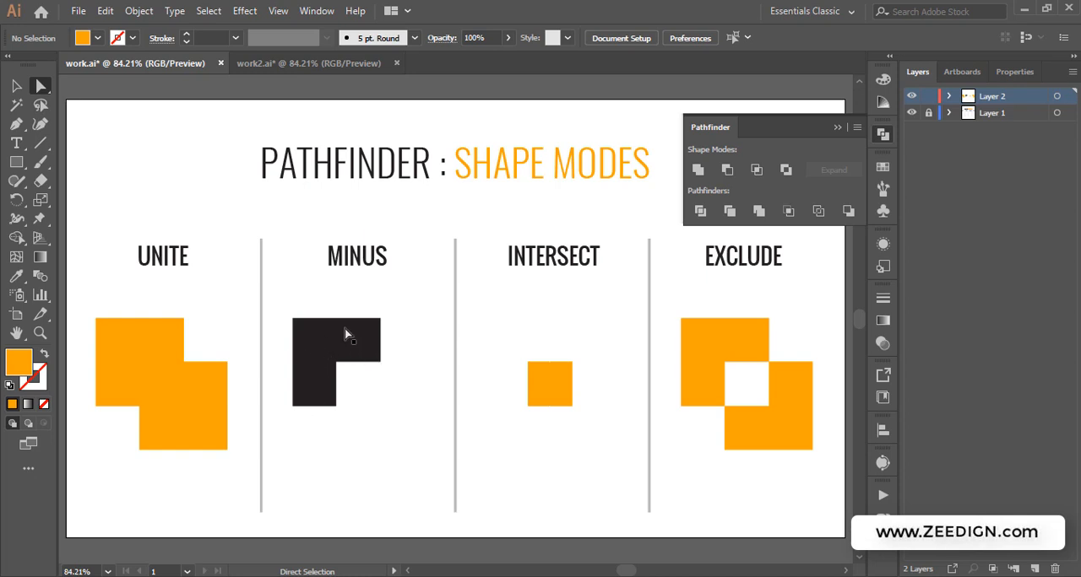
left_click(317, 66)
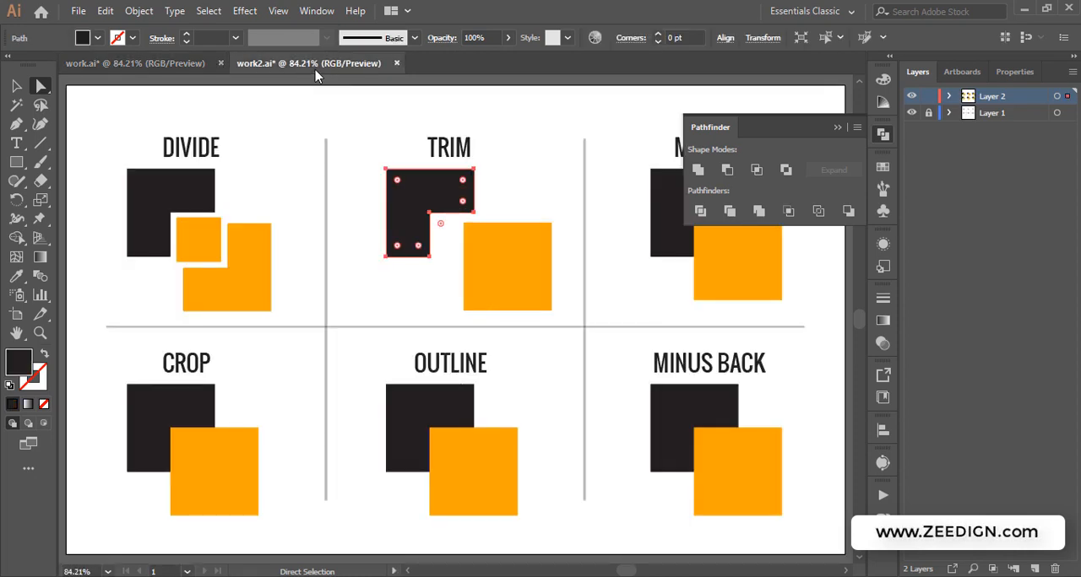
left_click(498, 269)
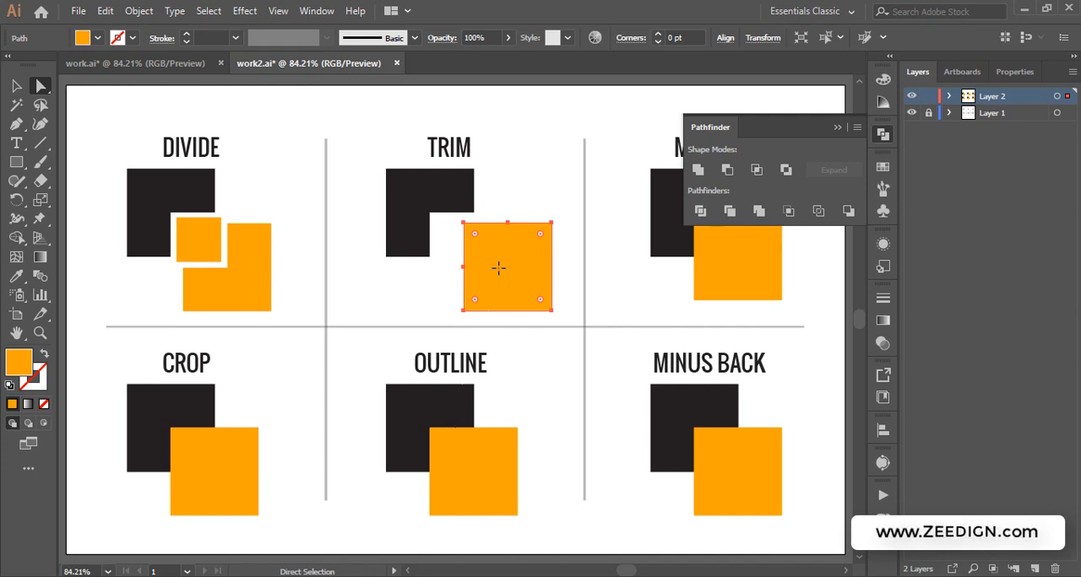
left_click_drag(507, 266, 484, 264)
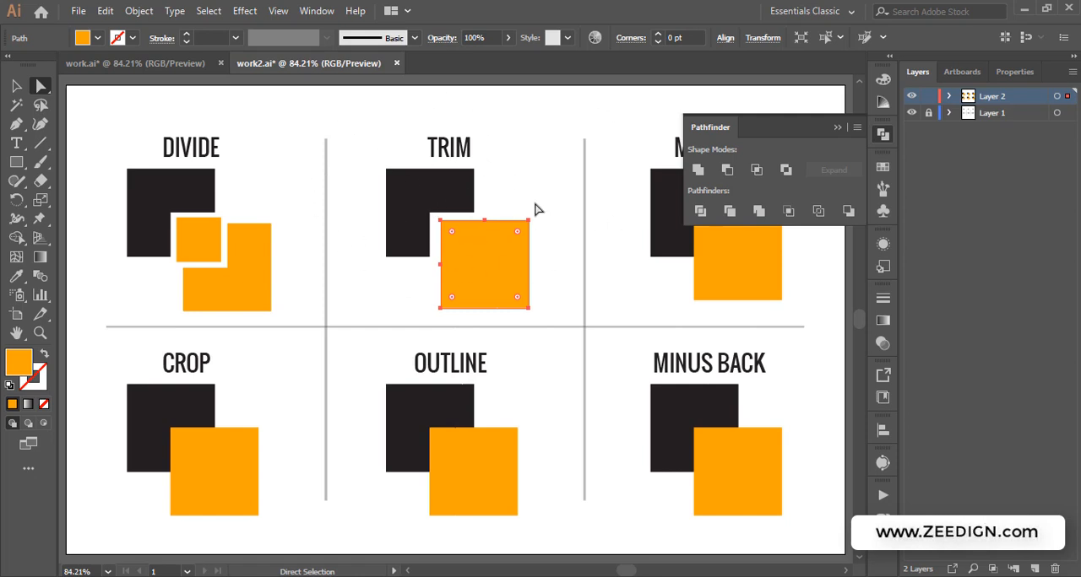
Collapse the Pathfinder panel and reposition it lower in the panel dock, then deselect
left_click(837, 127)
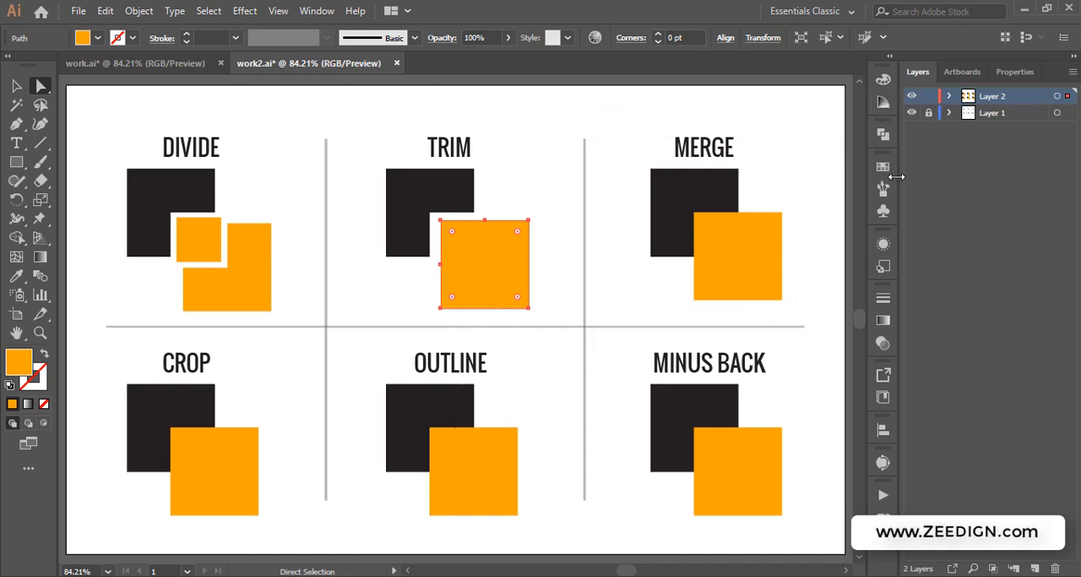
left_click(883, 134)
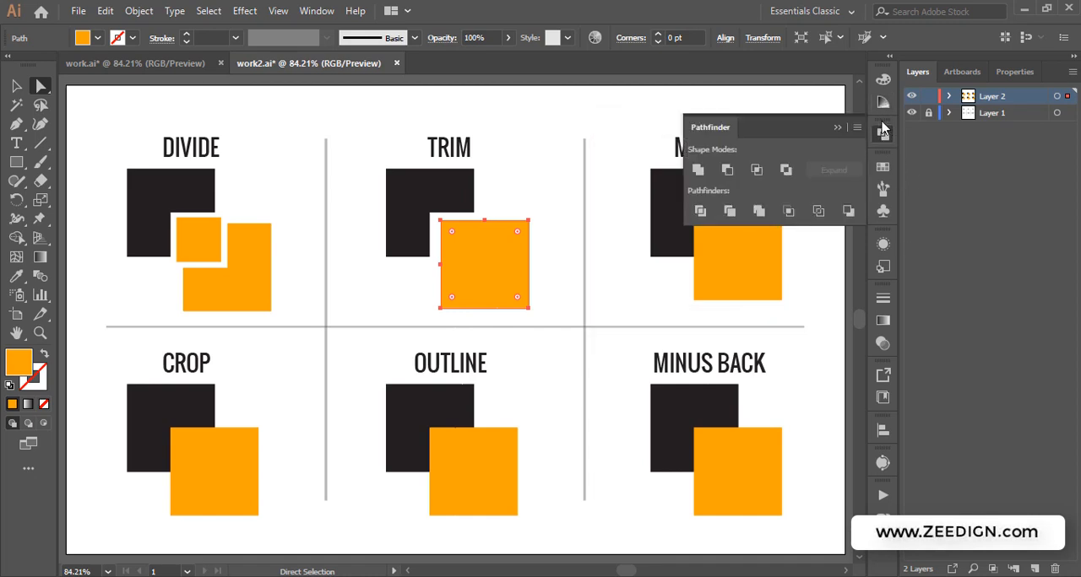
left_click_drag(881, 122, 875, 385)
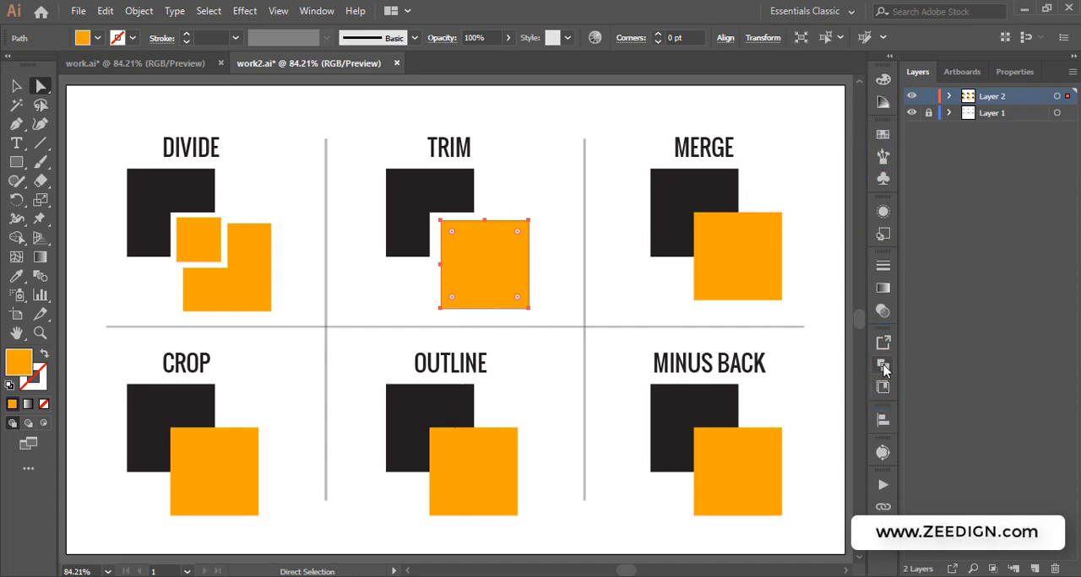
left_click(883, 366)
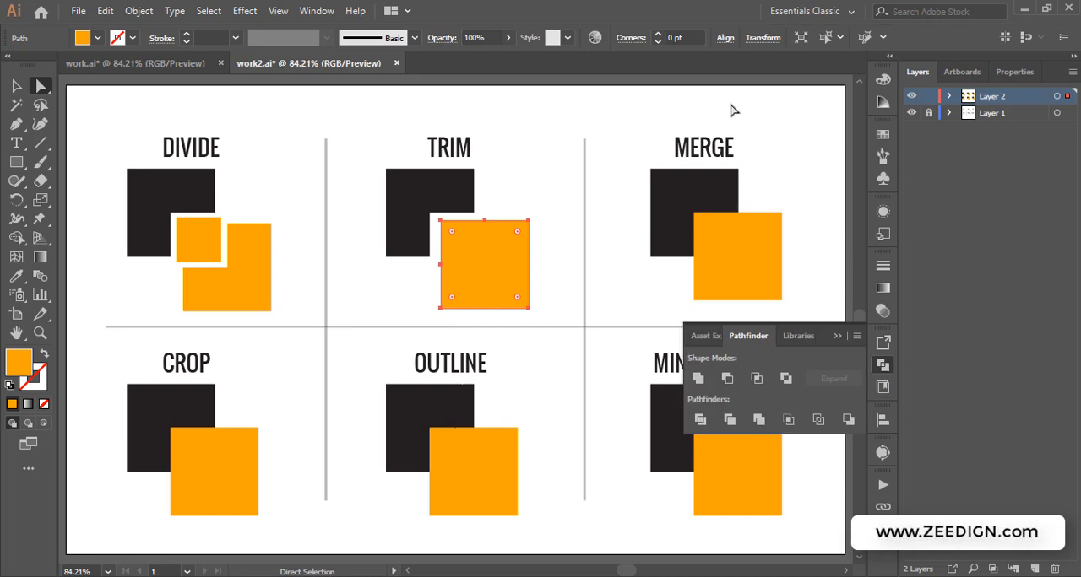
left_click(613, 126)
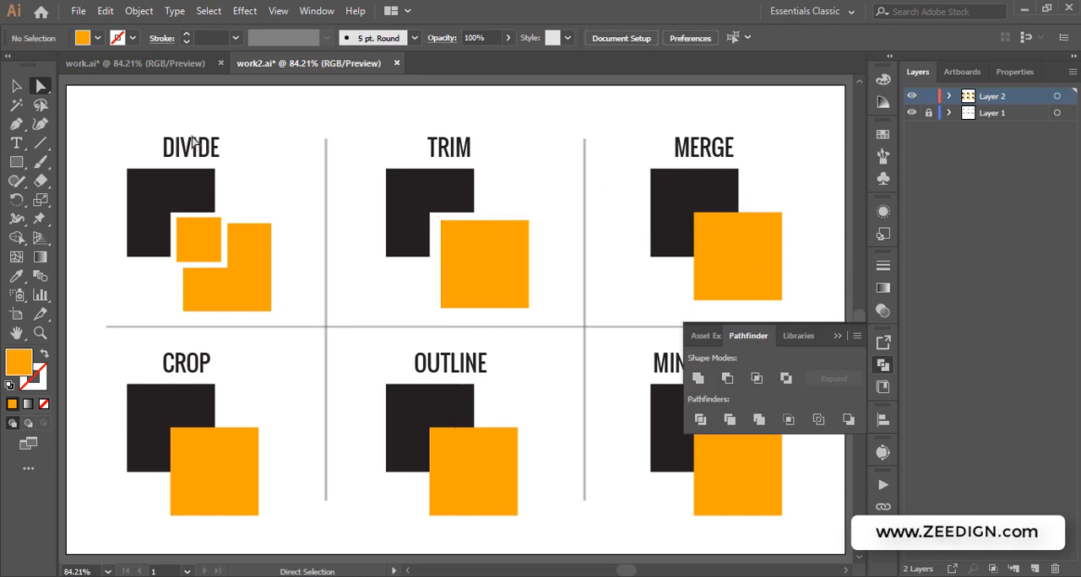
Select both MERGE squares and apply the Merge pathfinder
left_click(15, 86)
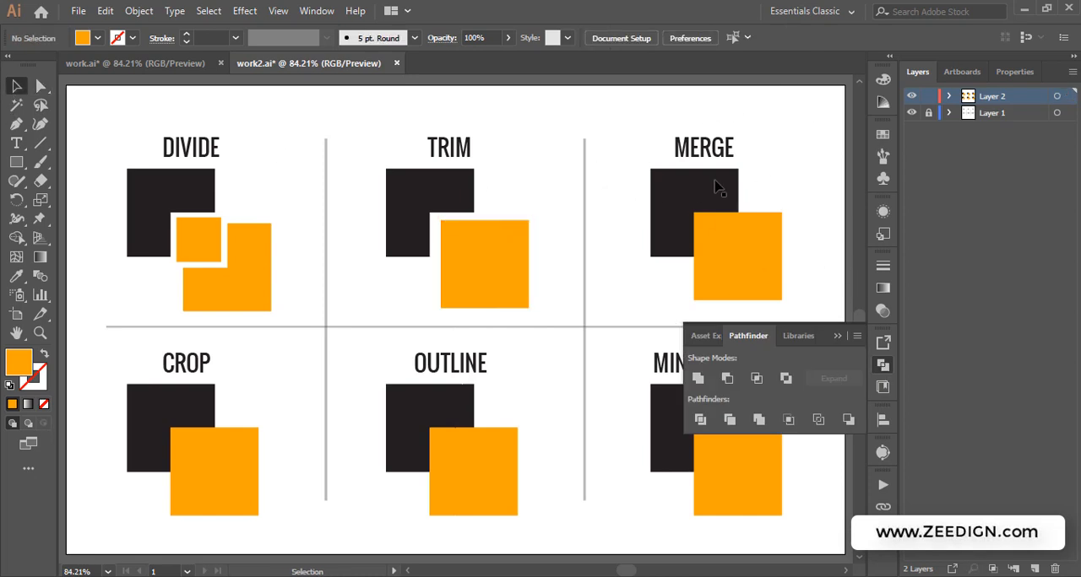
left_click_drag(619, 192, 739, 252)
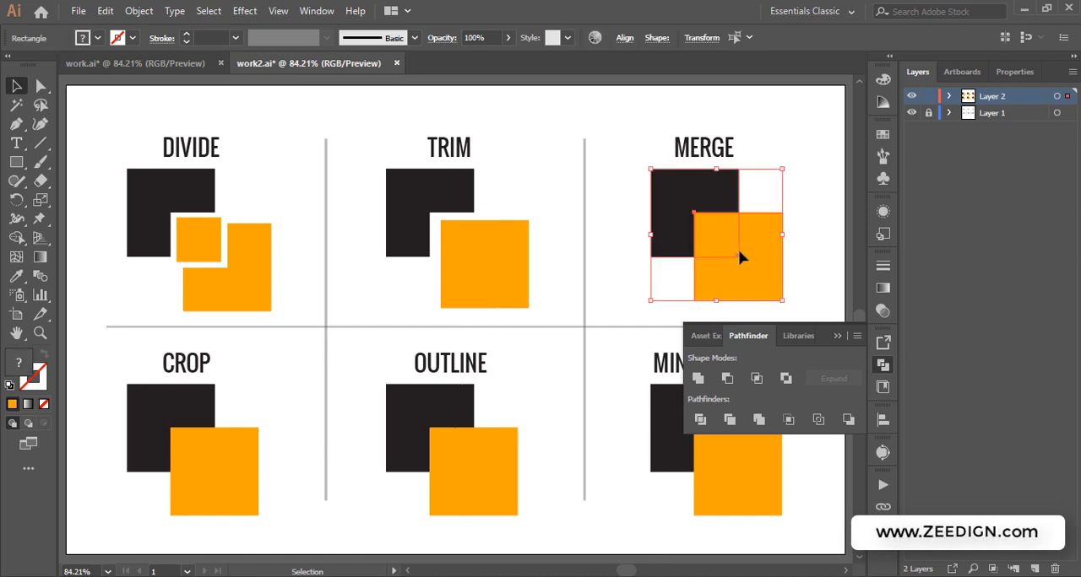
left_click(758, 420)
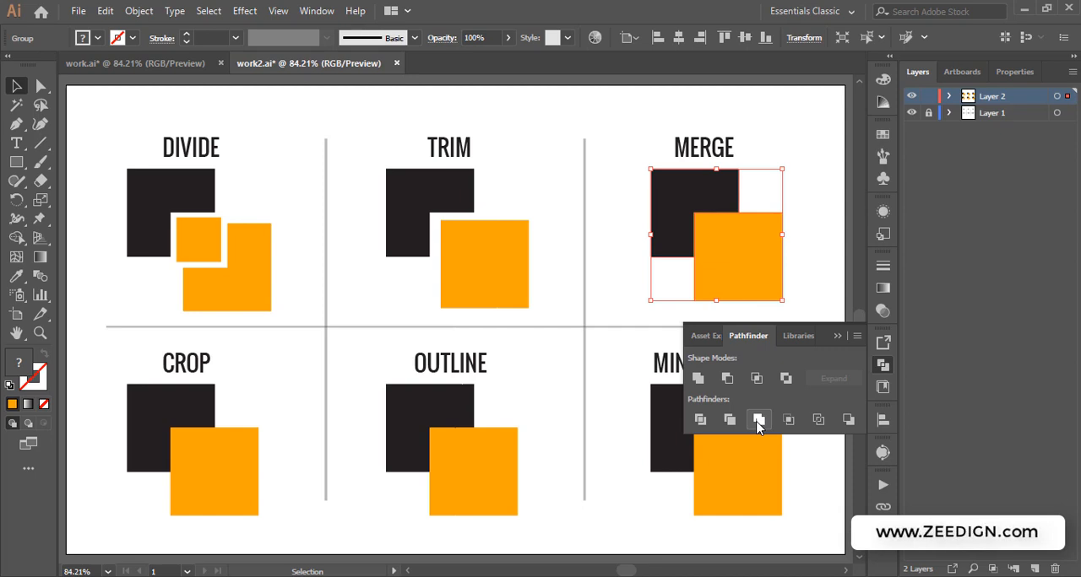
left_click(838, 337)
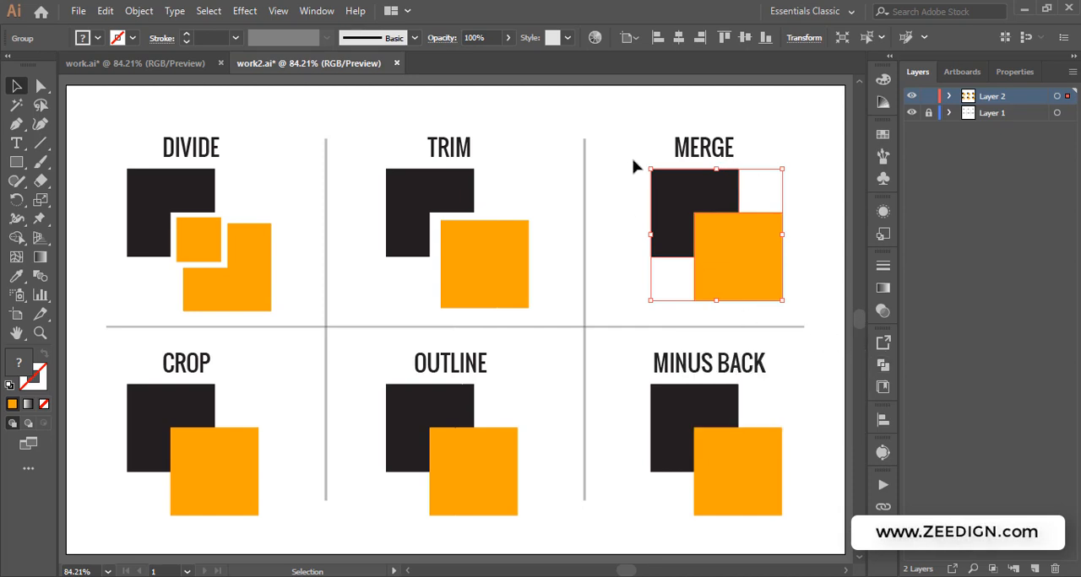
Pull the merged orange square and the black L-shaped piece apart with Direct Selection
left_click(38, 87)
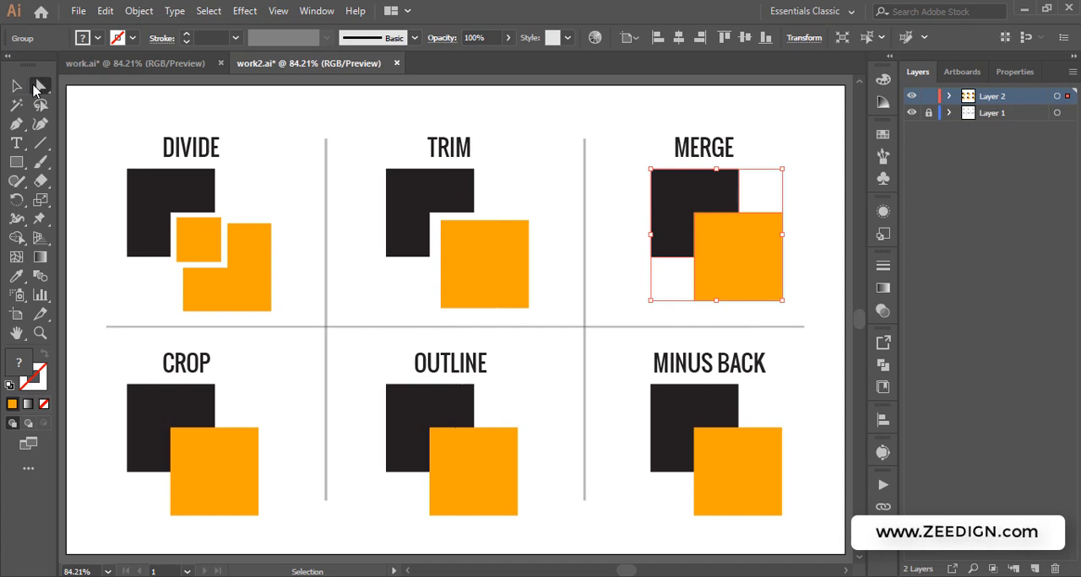
left_click(806, 171)
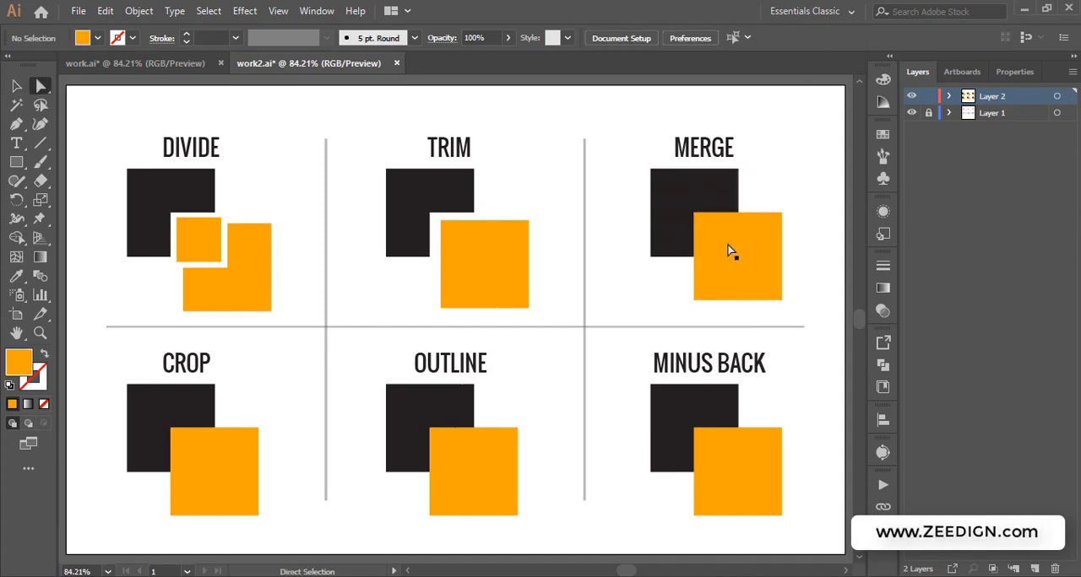
left_click(729, 249)
left_click_drag(746, 258, 777, 277)
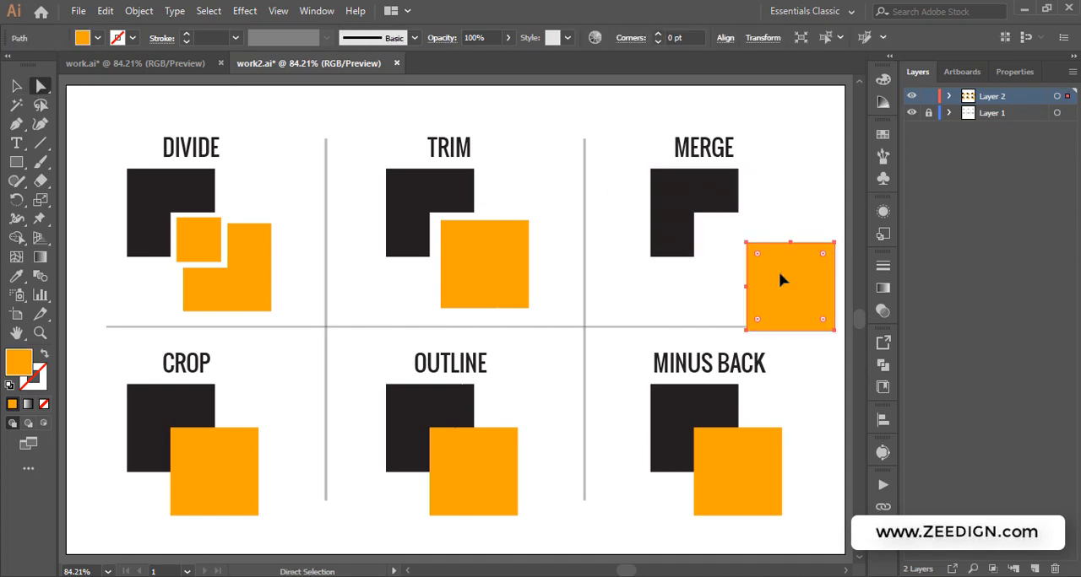
left_click(681, 216)
left_click_drag(682, 217, 655, 213)
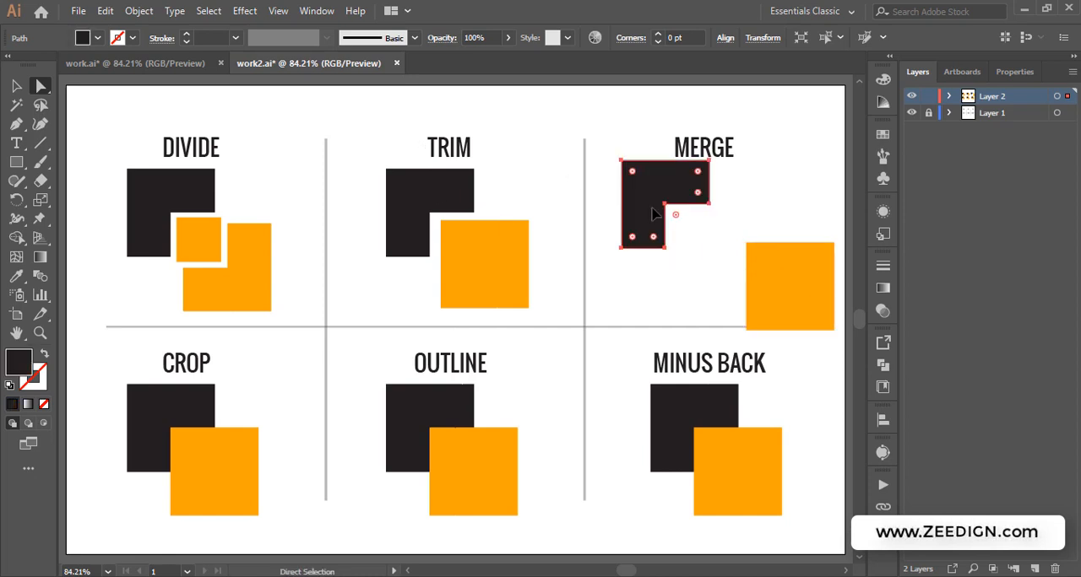
Undo the moves and the Merge to restore the two overlapping MERGE squares, then deselect
key("ctrl+z")
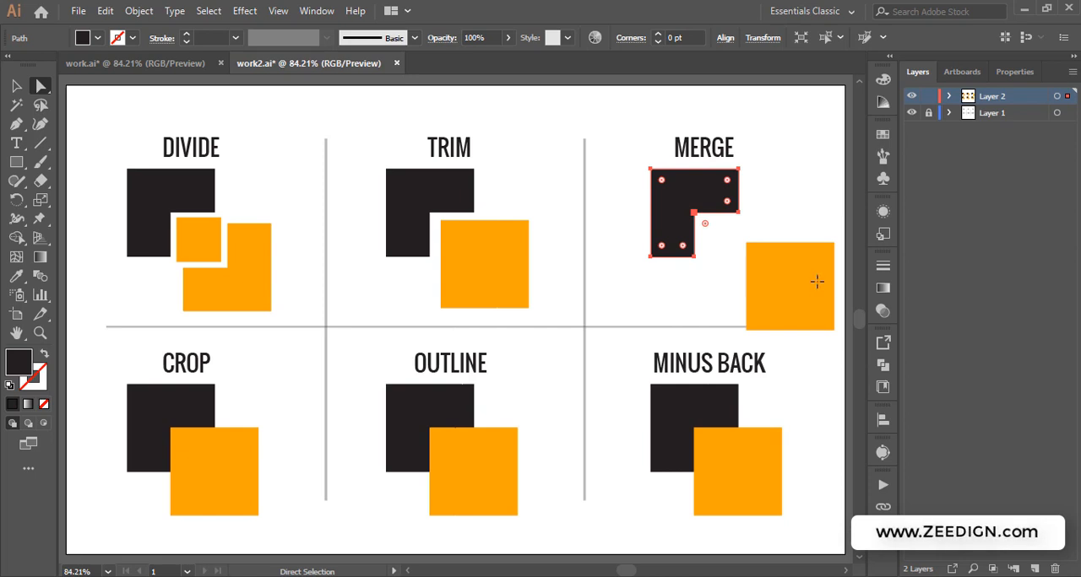
left_click_drag(816, 282, 773, 265)
key("ctrl+z")
key("ctrl+z")
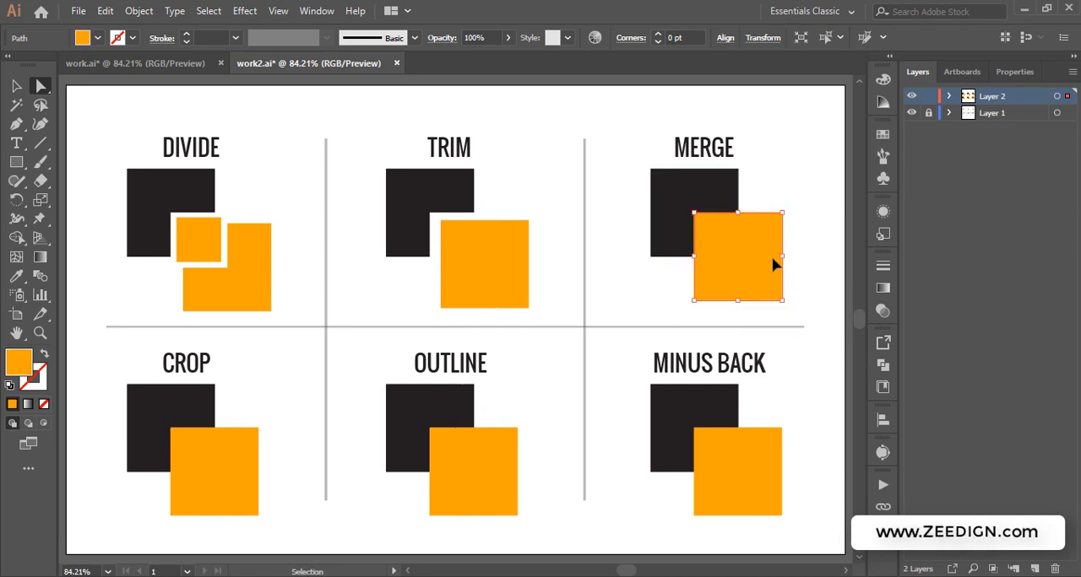
key("ctrl+z")
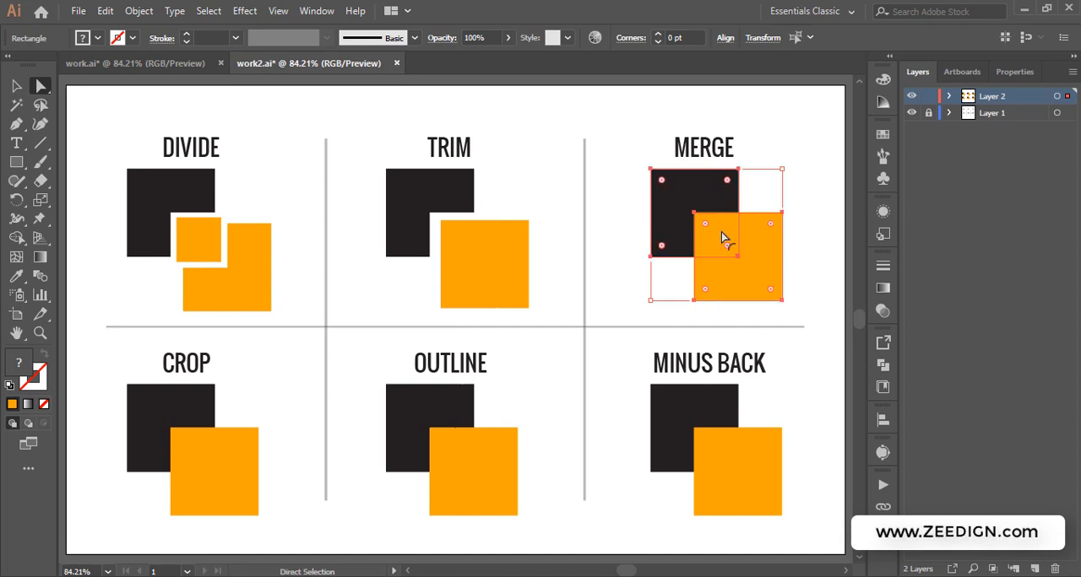
left_click(817, 224)
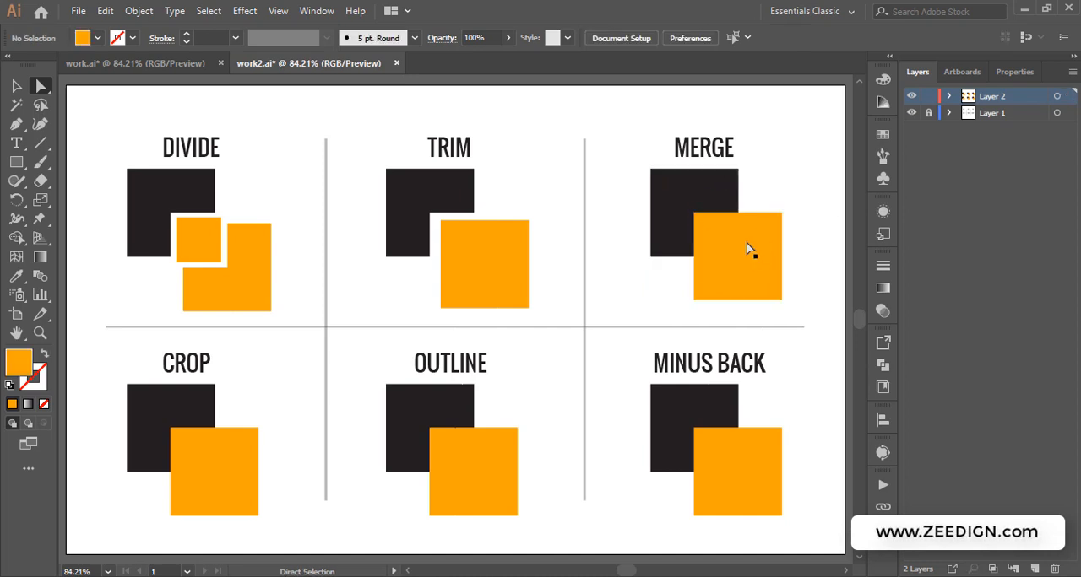
Recolor the orange MERGE square black by sampling the black square with the Eyedropper tool
left_click(746, 243)
left_click(16, 276)
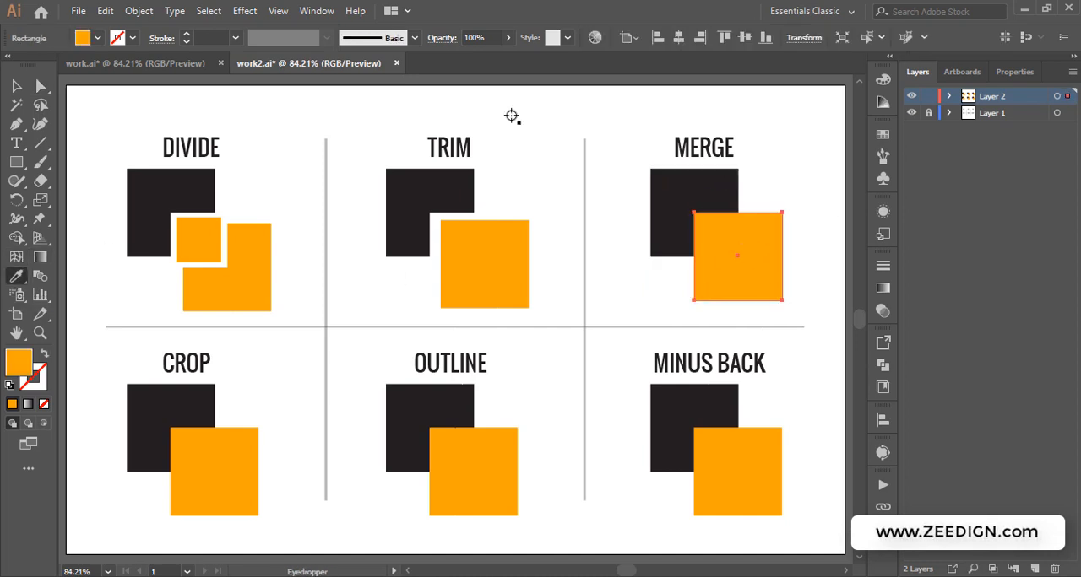
left_click(680, 187)
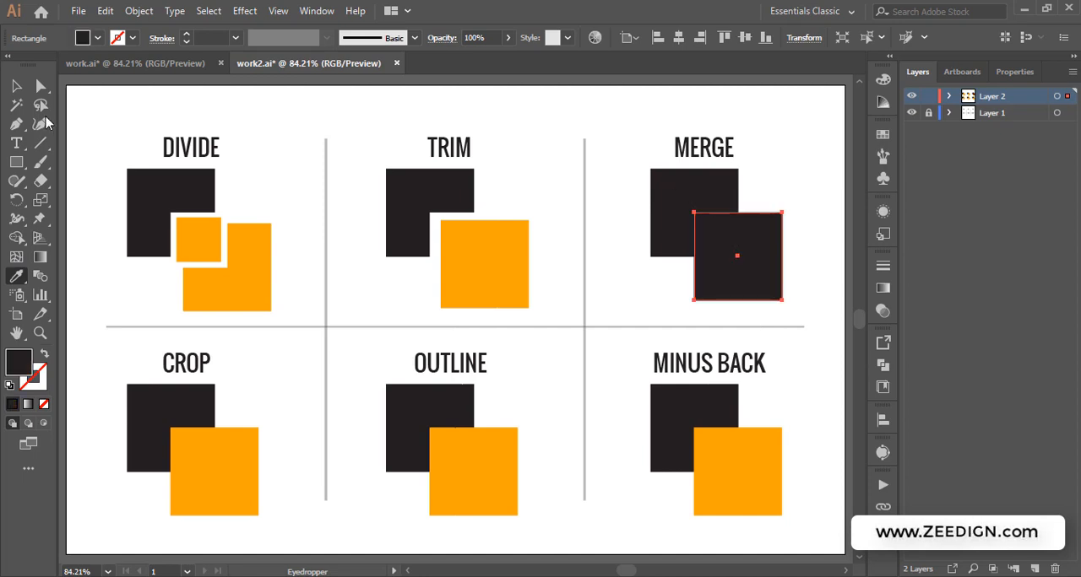
Select both black MERGE squares and apply the Merge pathfinder
left_click(16, 86)
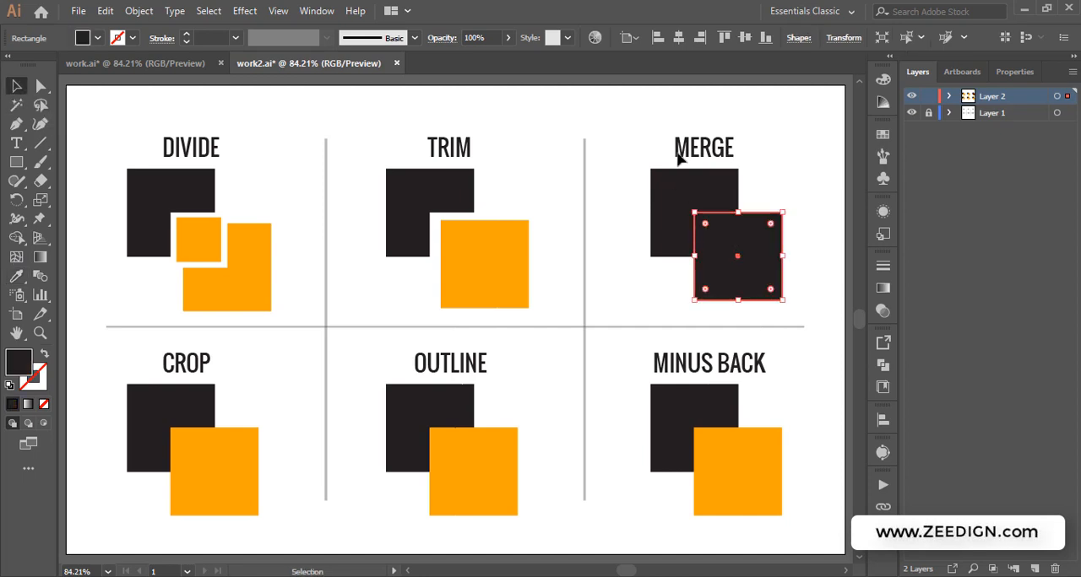
left_click(686, 195, "shift")
left_click(685, 195)
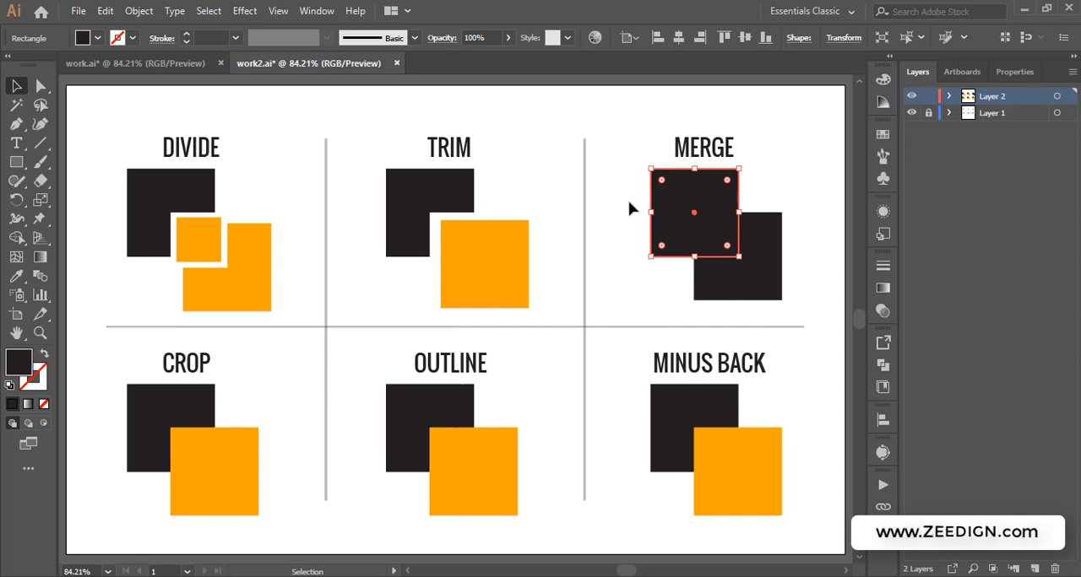
left_click_drag(629, 208, 804, 300)
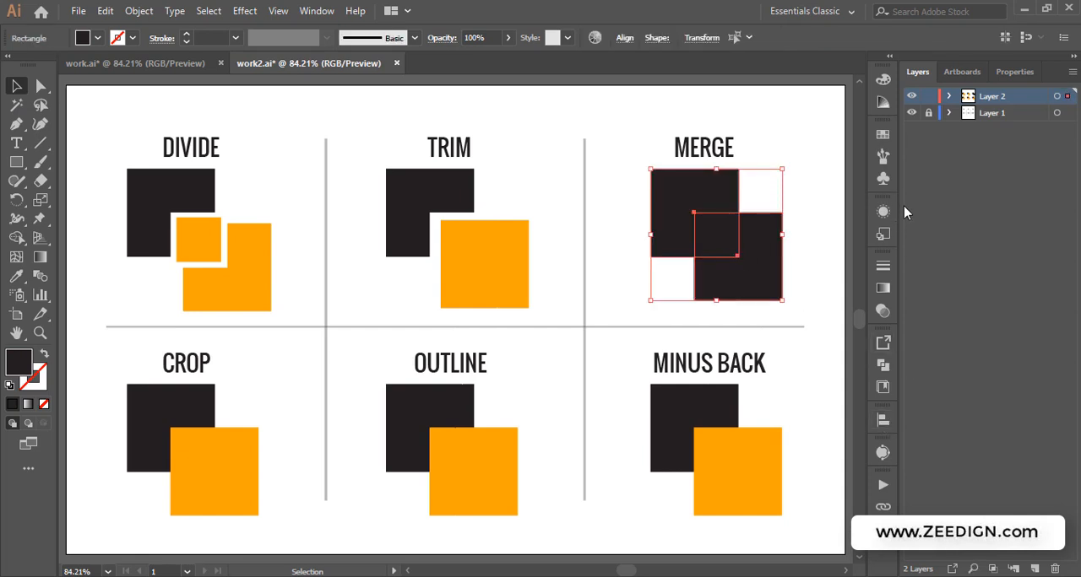
left_click(882, 365)
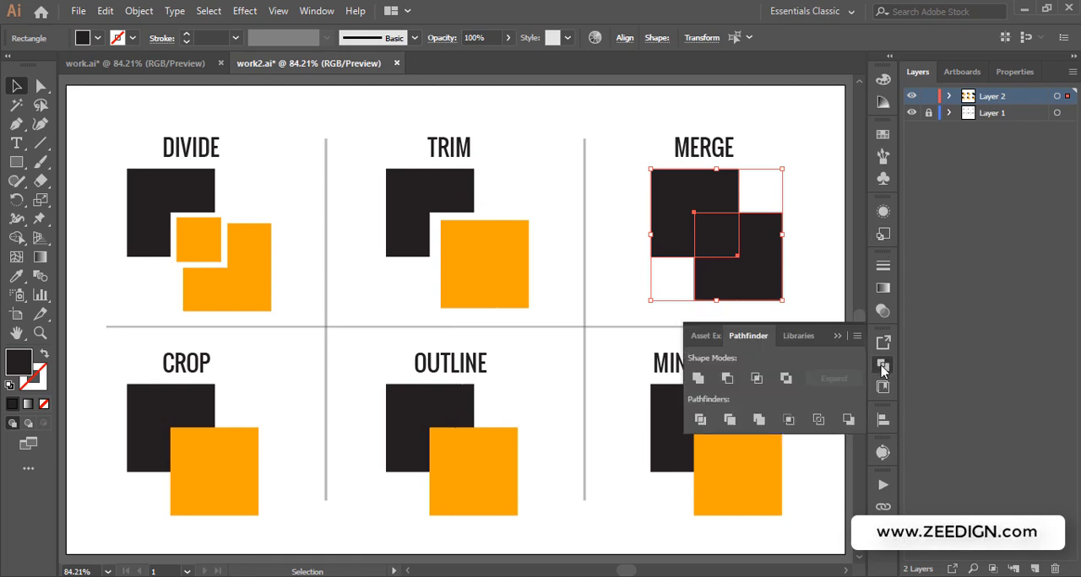
left_click(758, 421)
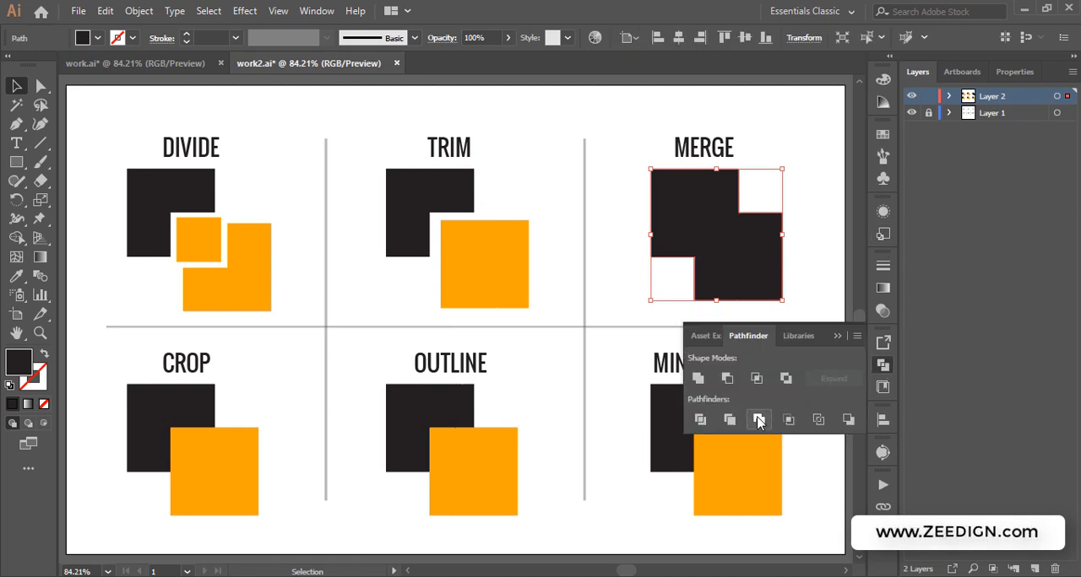
left_click(836, 336)
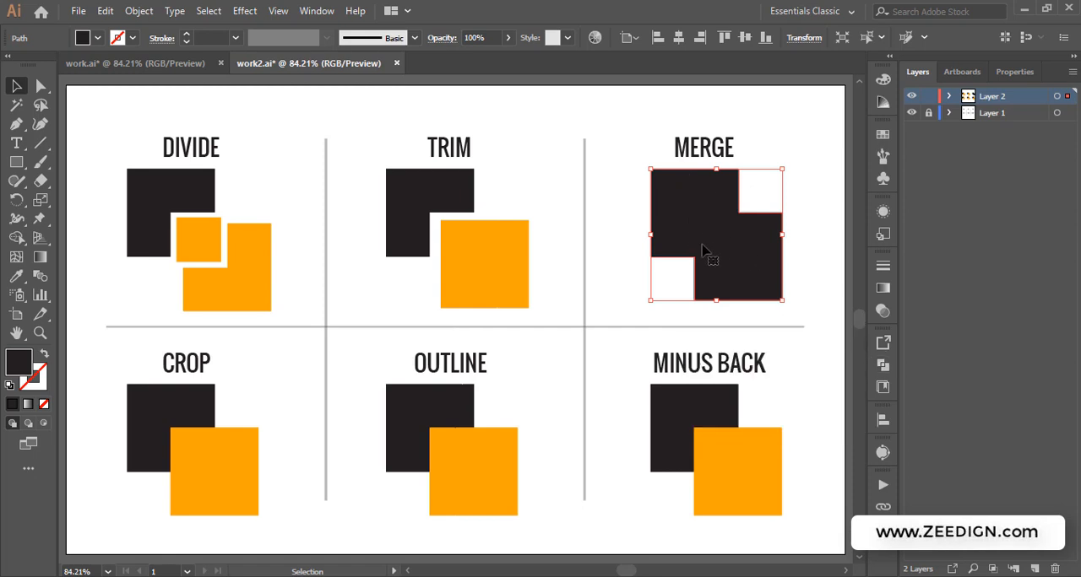
left_click(201, 65)
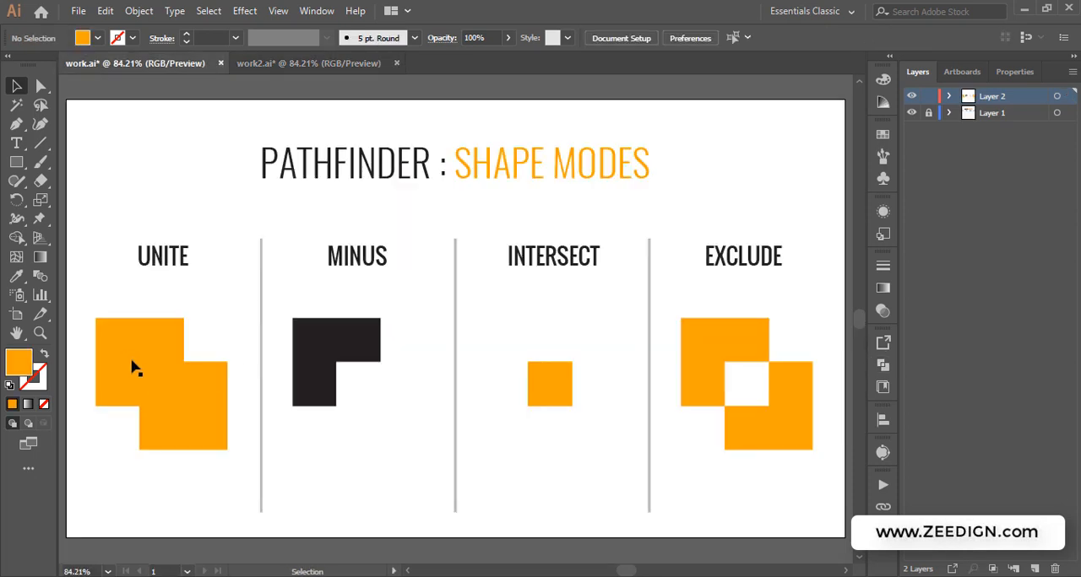
left_click(302, 63)
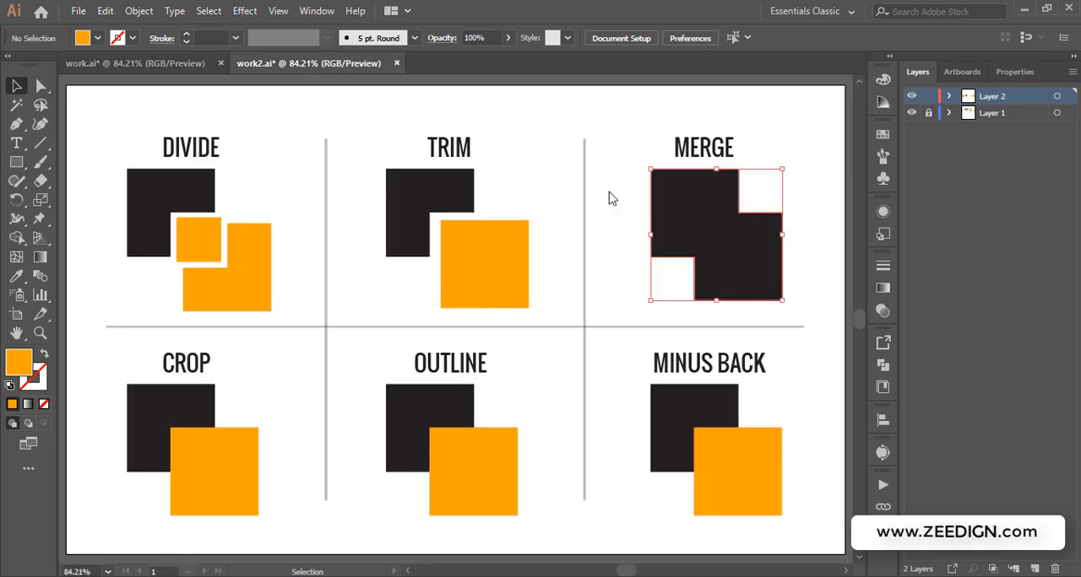
left_click(778, 151)
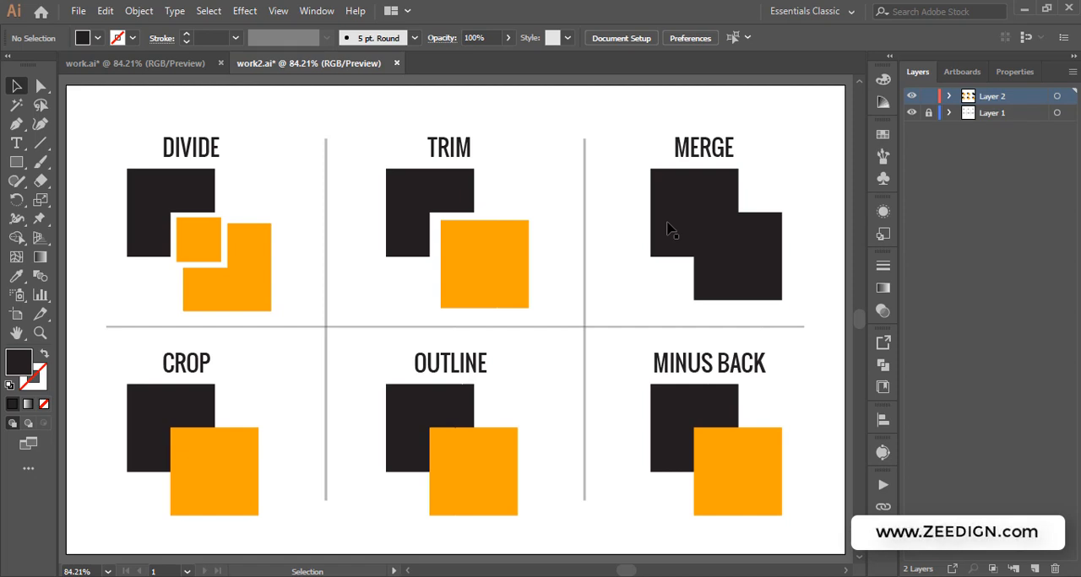
left_click(114, 65)
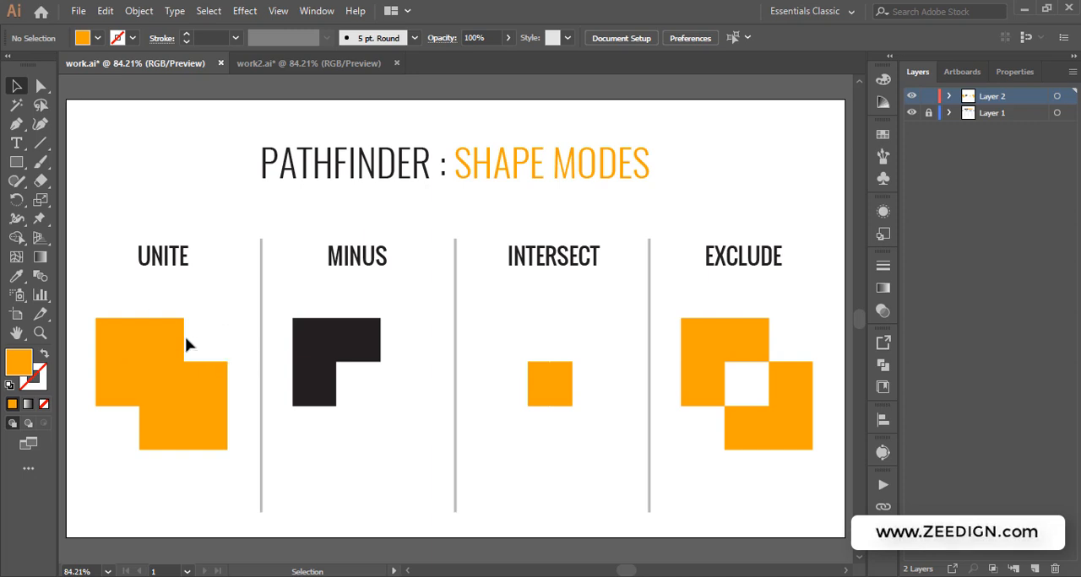
left_click(332, 65)
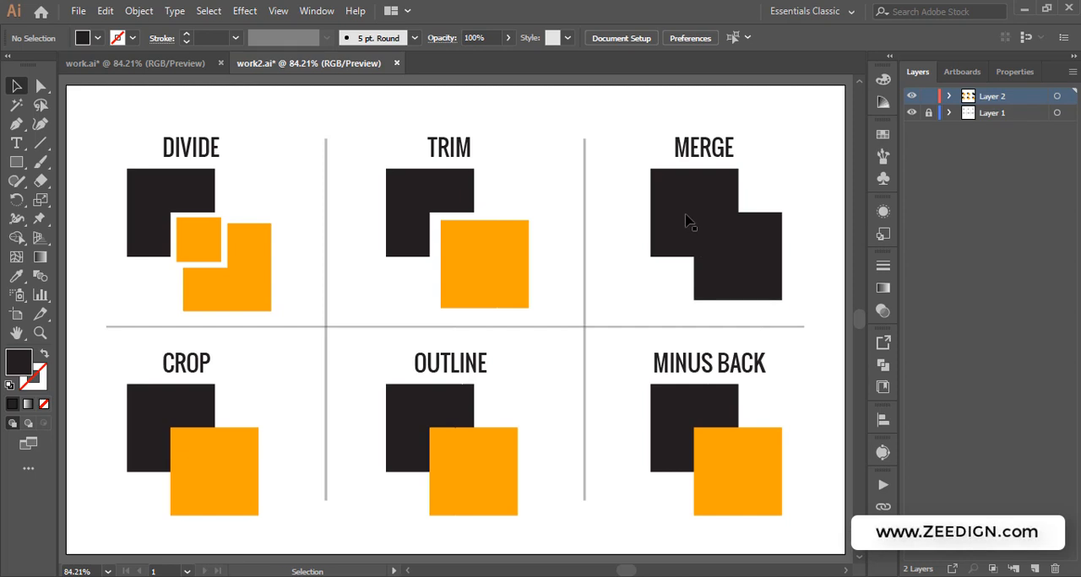
Undo the Merge and the black recolor to restore the orange MERGE square, then deselect
key("ctrl+z")
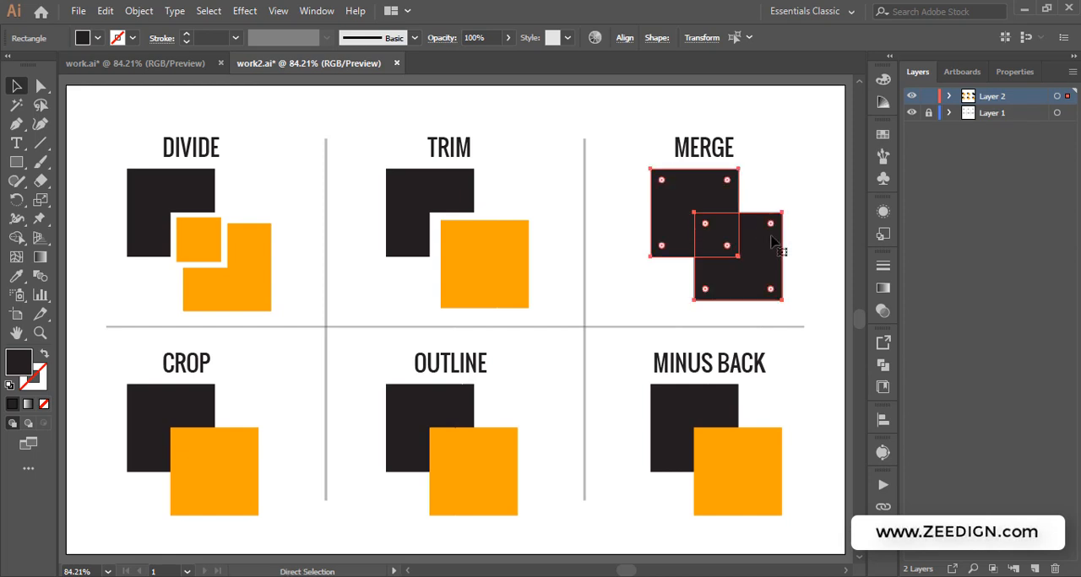
key("ctrl+z")
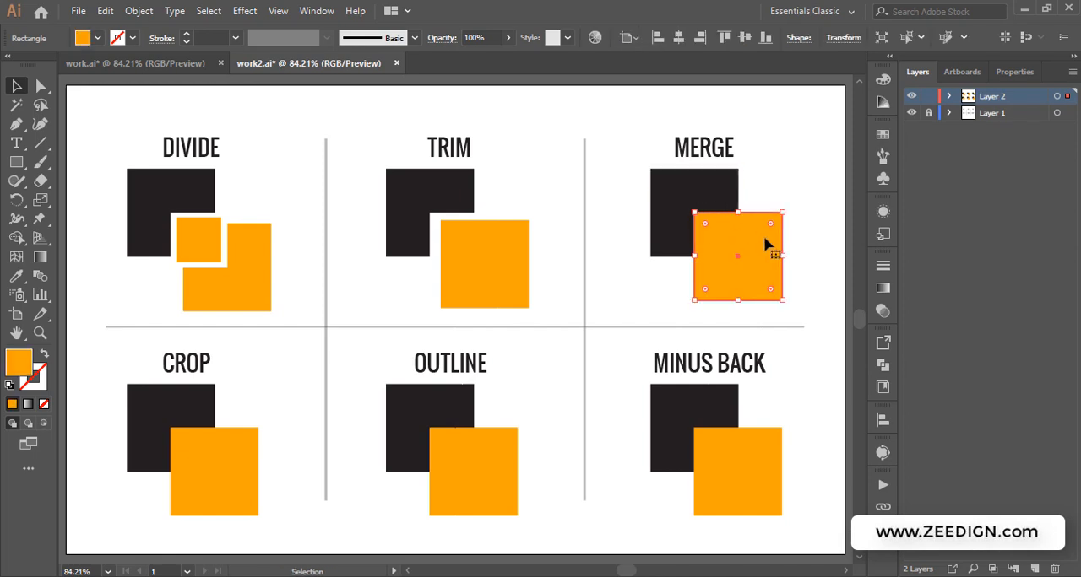
left_click(772, 173)
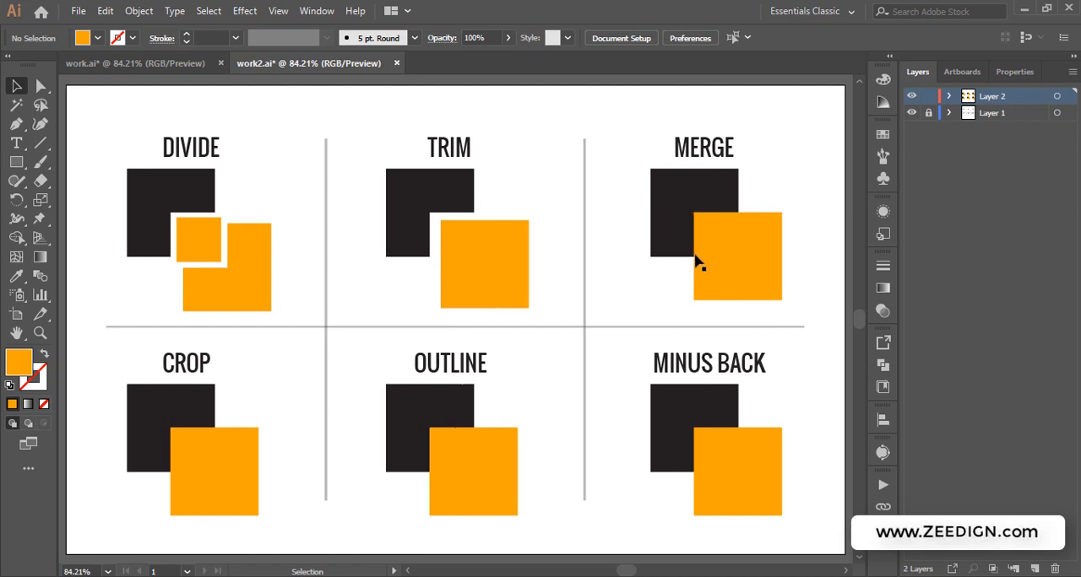
left_click(716, 186)
left_click(754, 192)
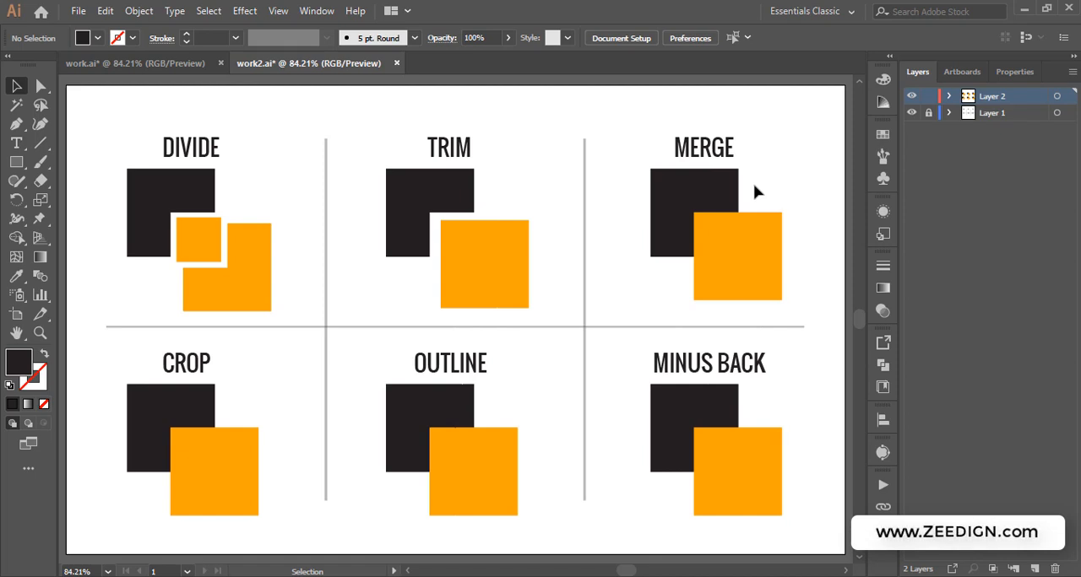
Select the black and orange MERGE squares and apply the Merge pathfinder, then deselect
left_click_drag(759, 186, 694, 268)
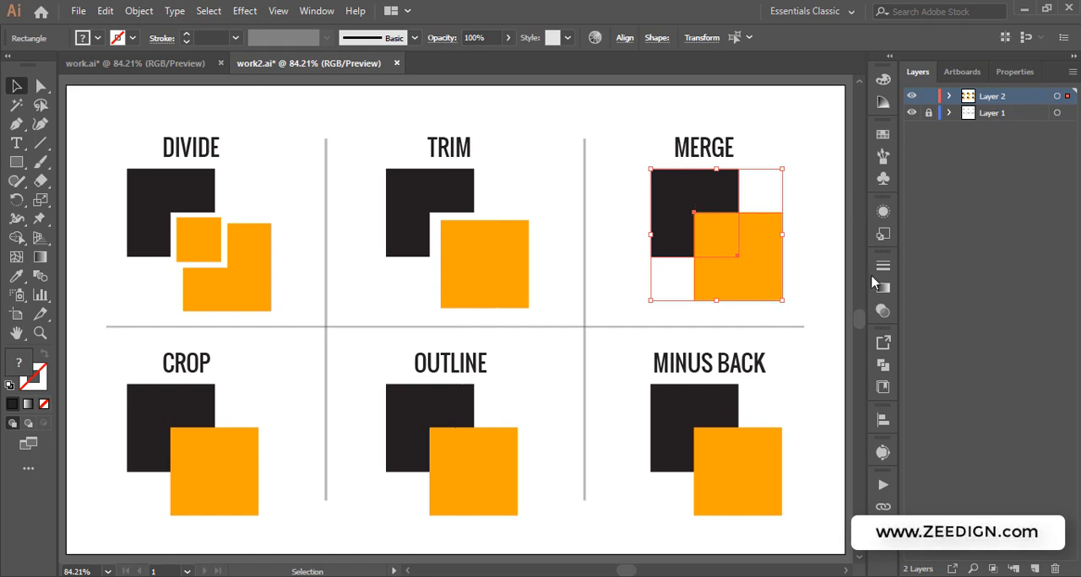
left_click(883, 365)
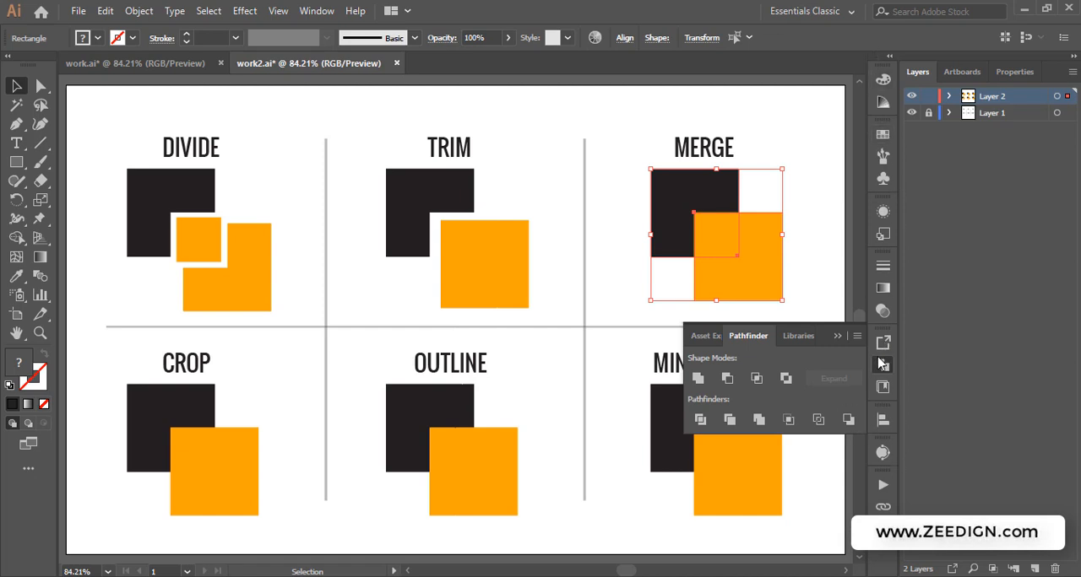
left_click(764, 422)
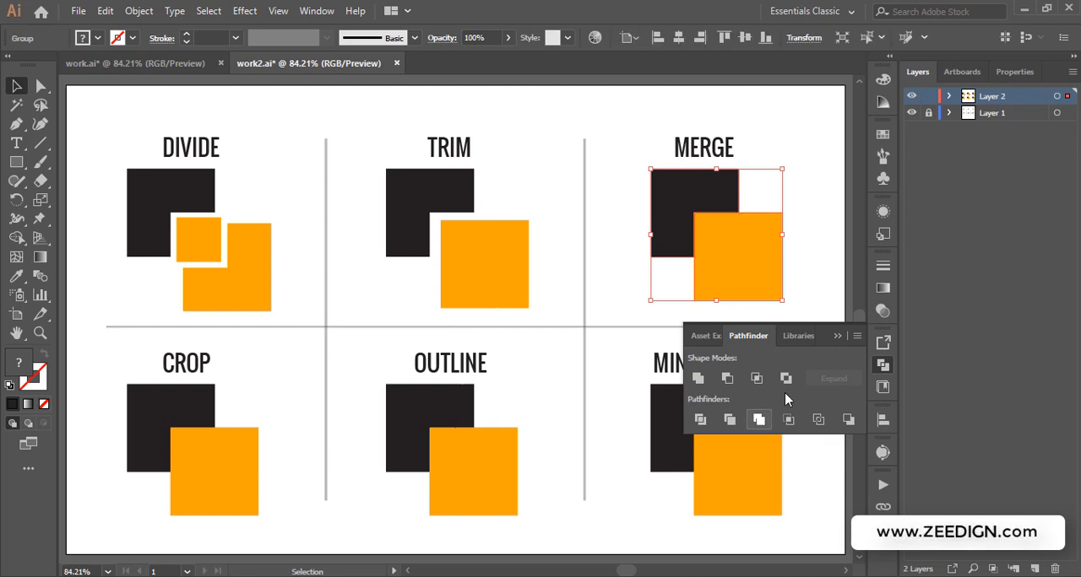
left_click(834, 335)
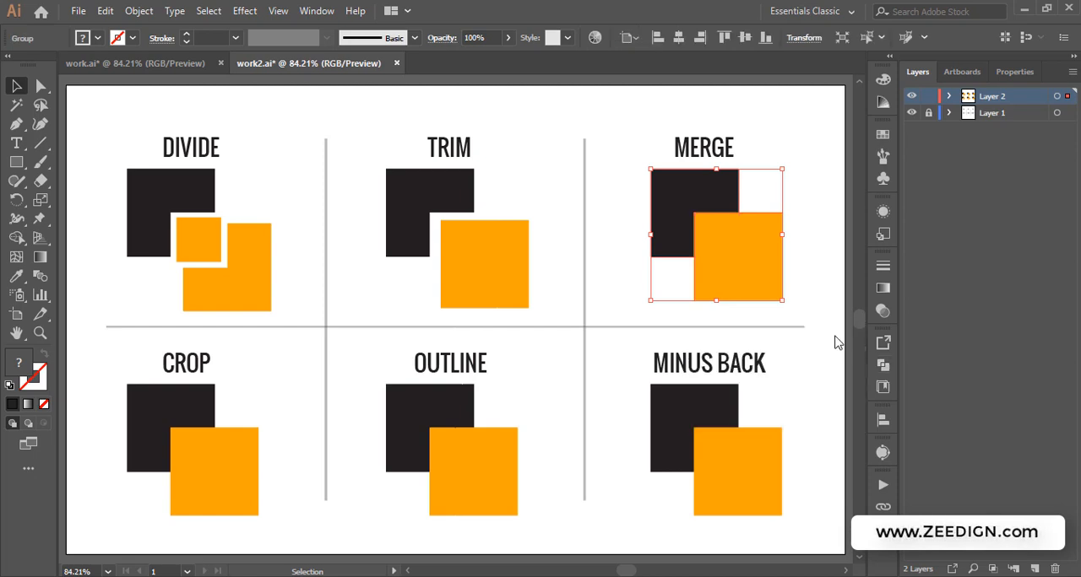
left_click(816, 139)
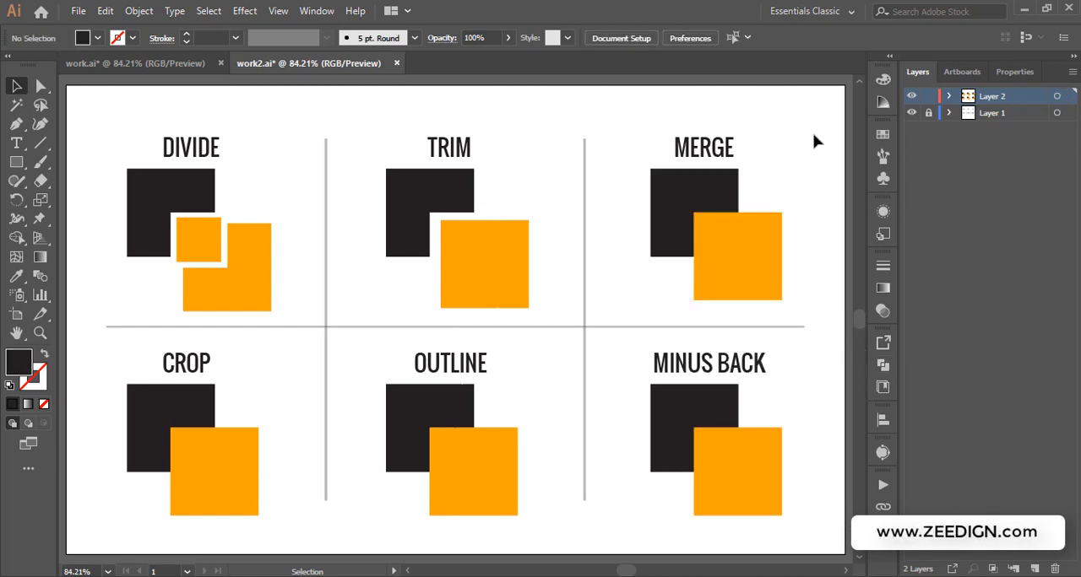
left_click(725, 231)
left_click(725, 231)
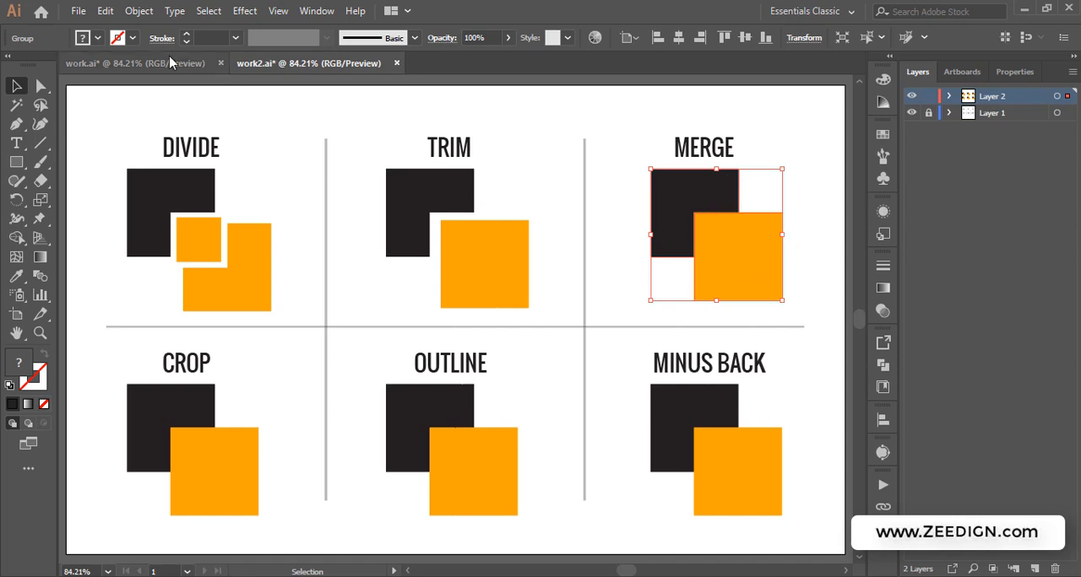
left_click(135, 63)
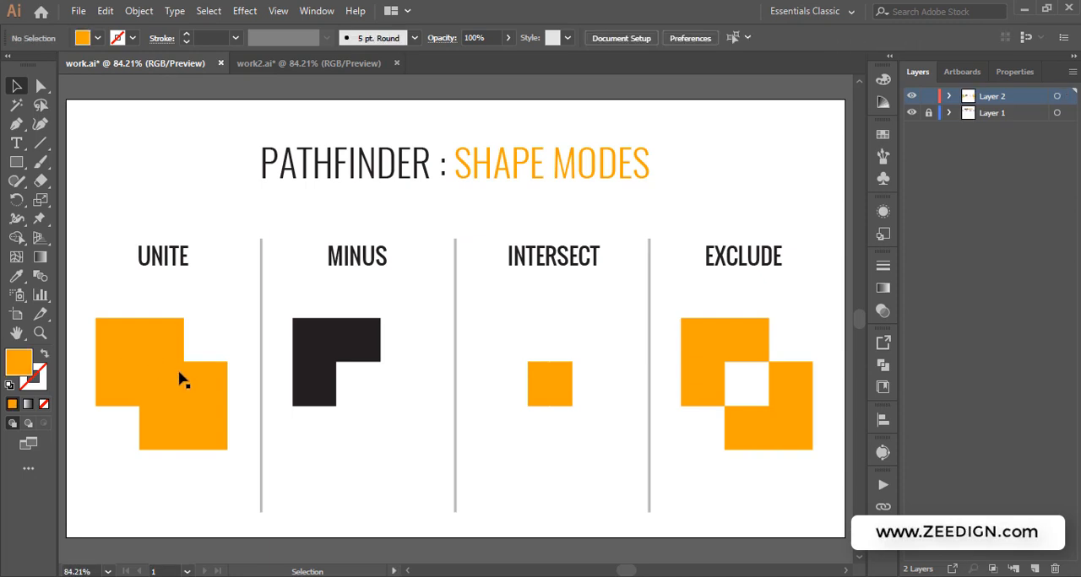
left_click(300, 63)
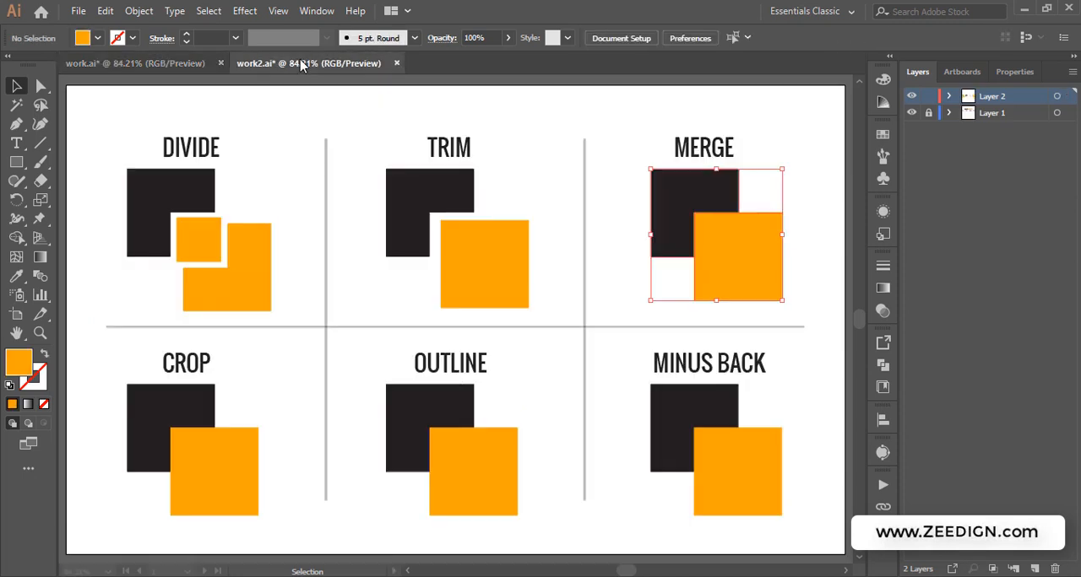
left_click(785, 135)
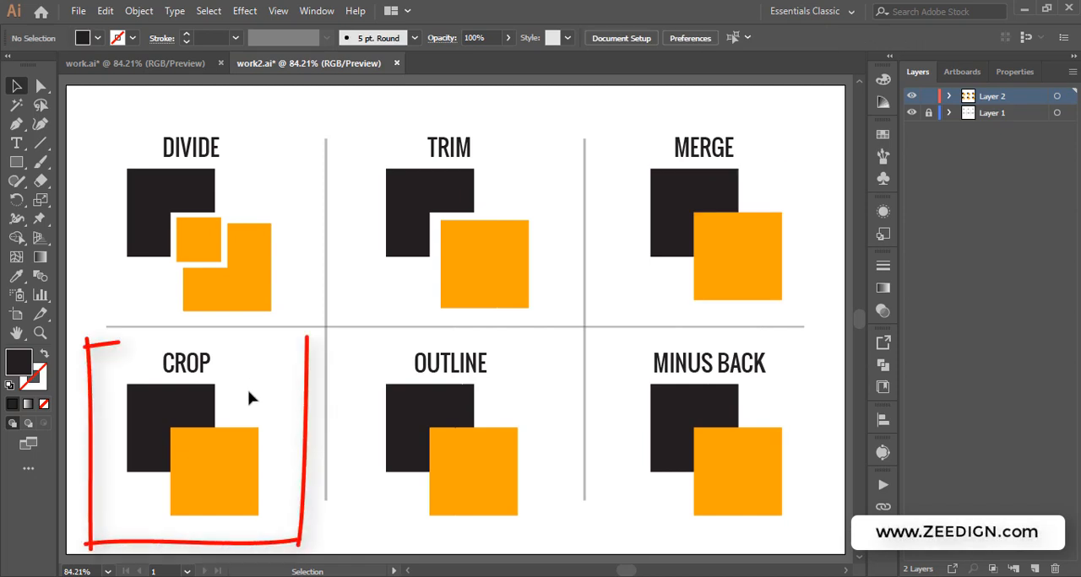
Select both CROP squares and apply the Crop pathfinder, then deselect
left_click_drag(250, 392, 146, 463)
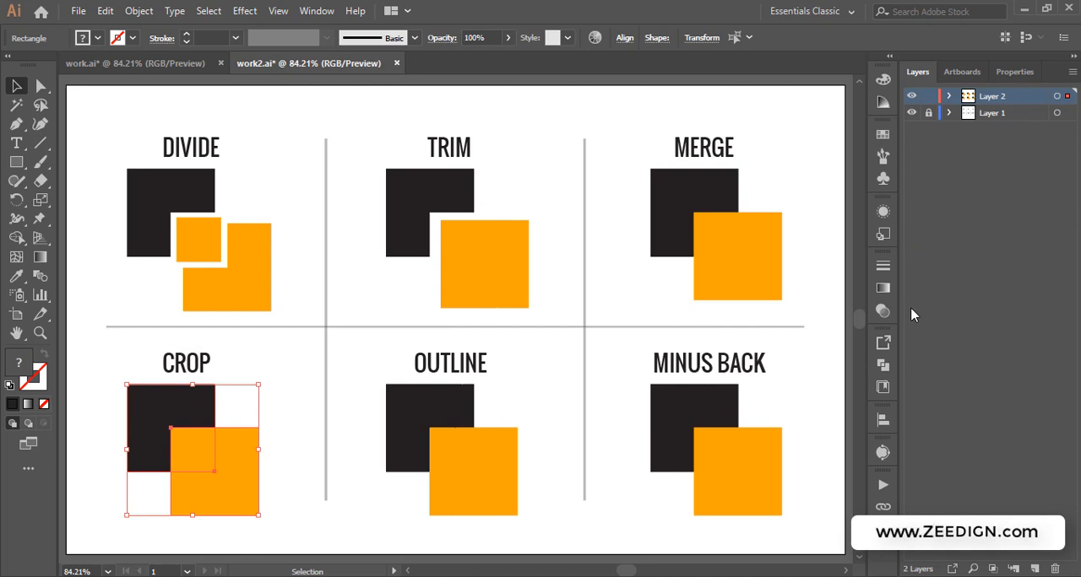
left_click(882, 365)
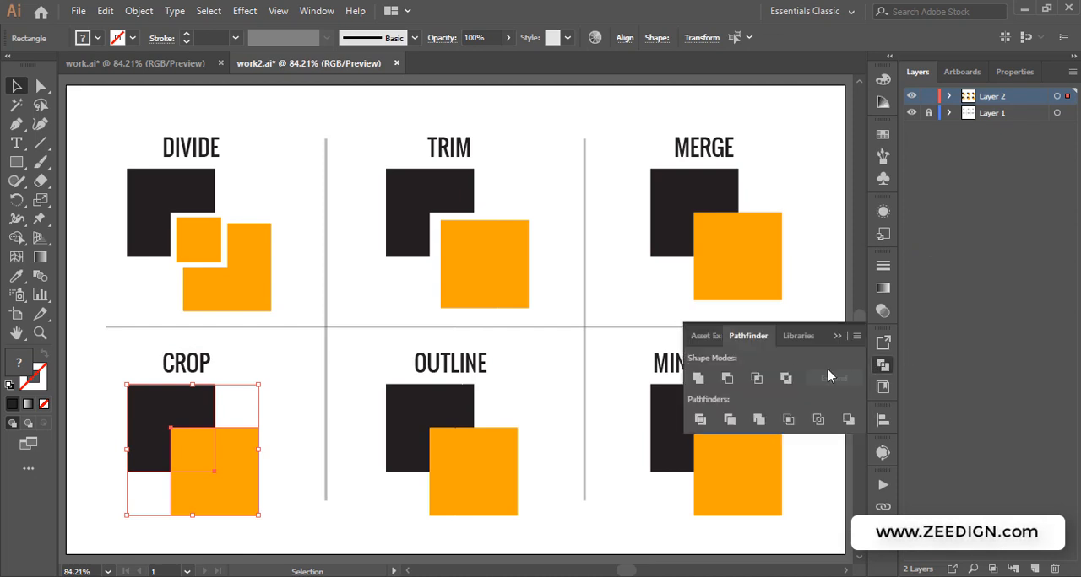
left_click(790, 422)
left_click(788, 422)
left_click(839, 337)
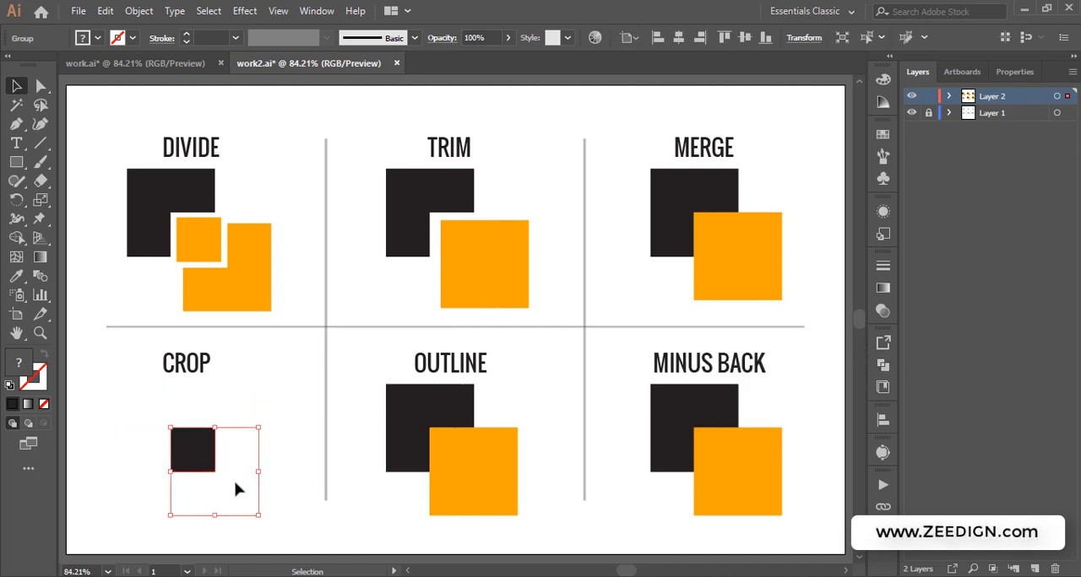
left_click(248, 380)
left_click(135, 62)
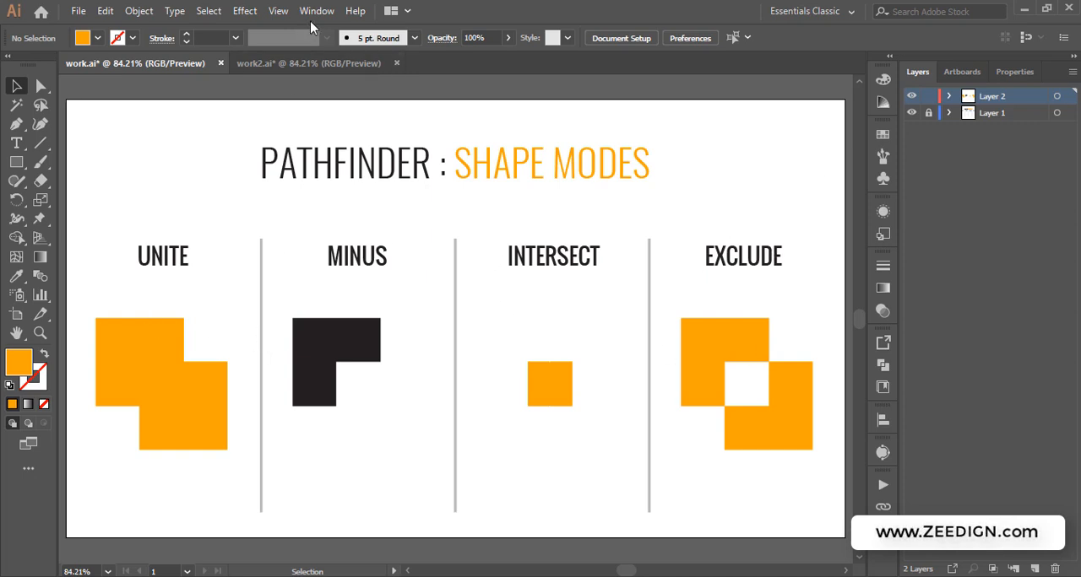
left_click(308, 62)
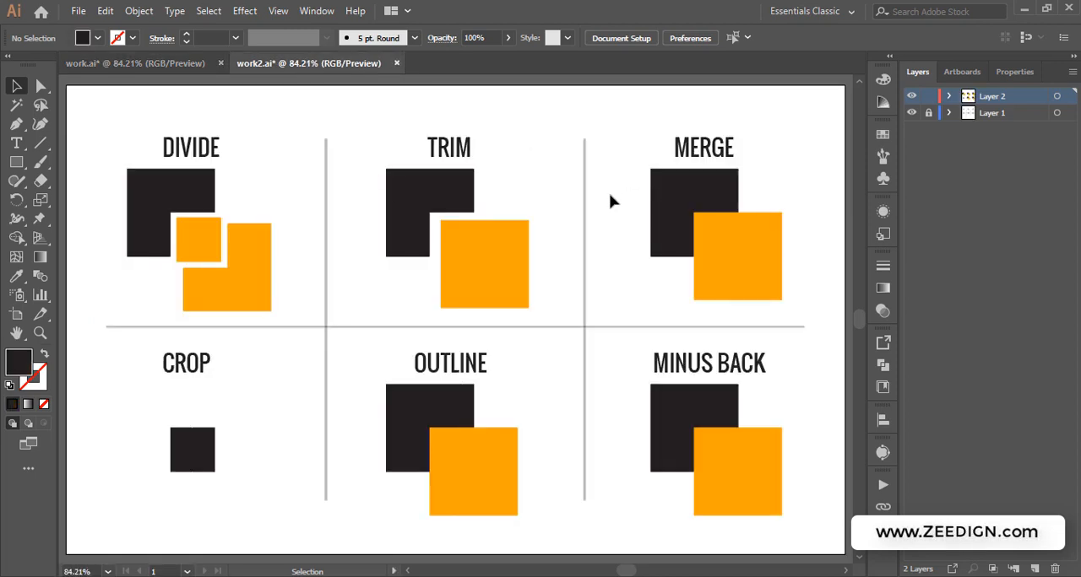
left_click(99, 62)
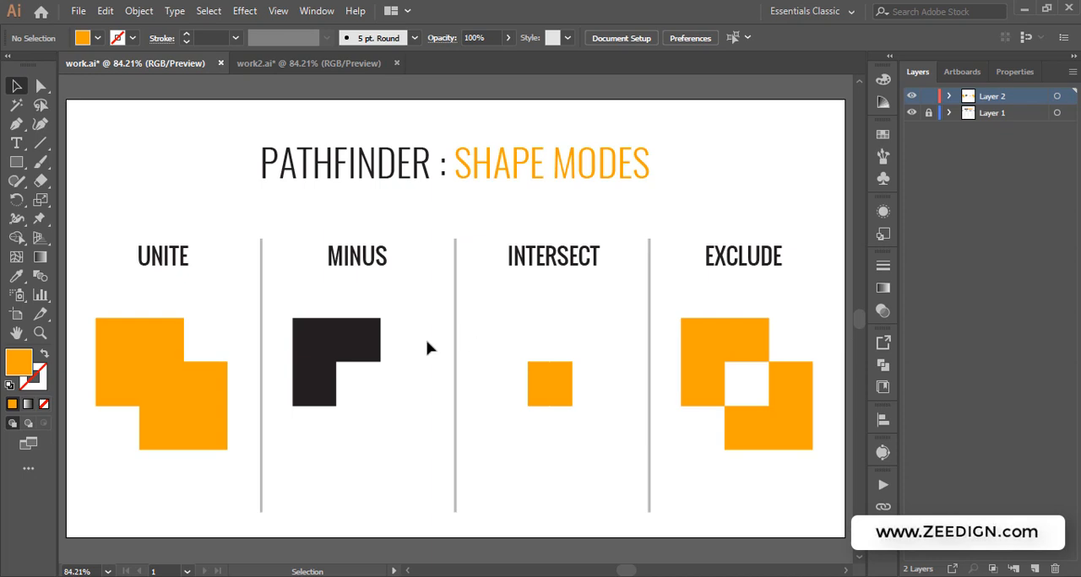
left_click(308, 63)
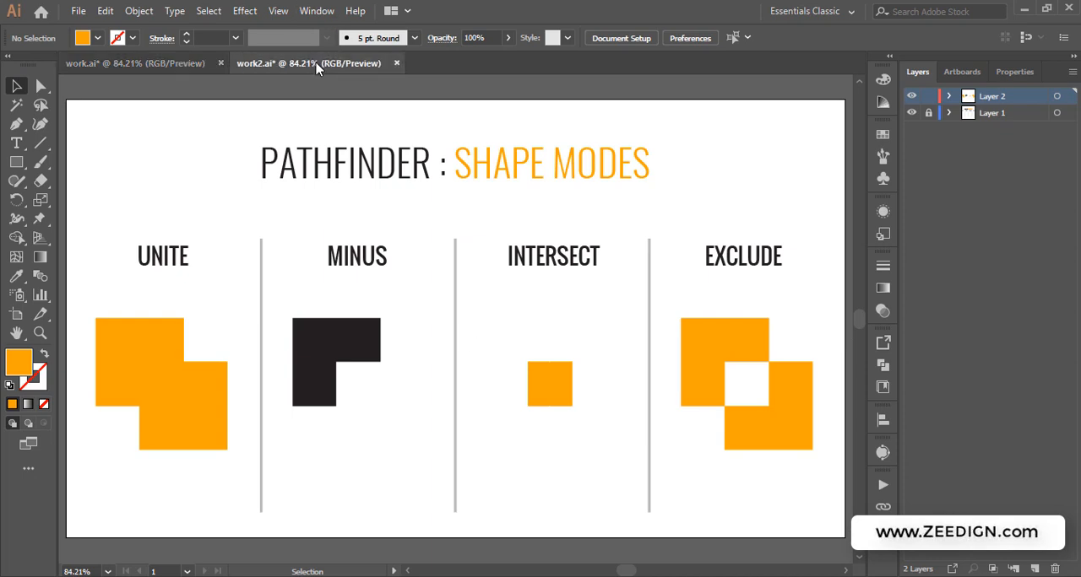
left_click(183, 65)
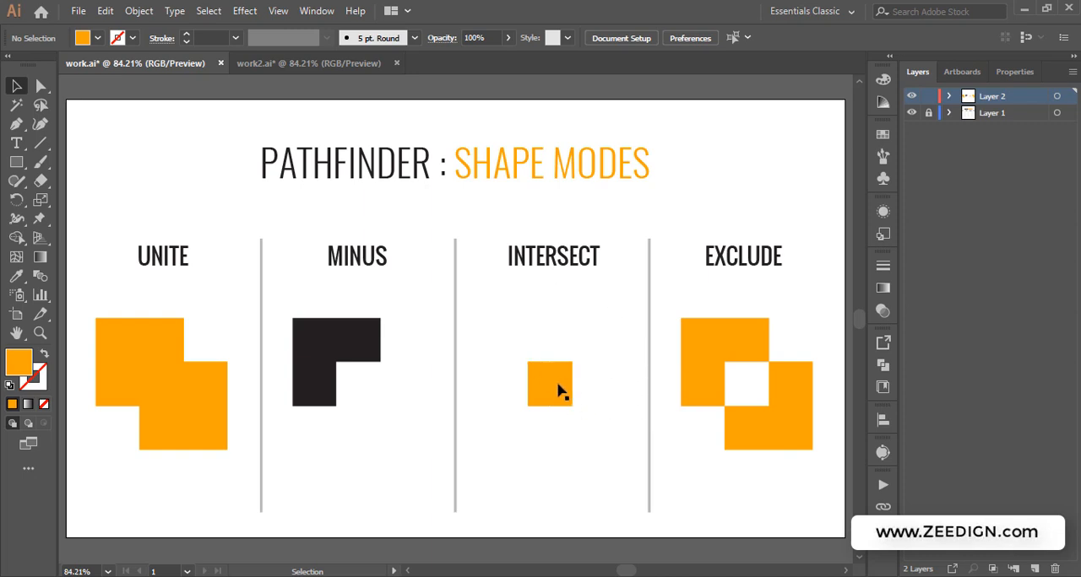
left_click(320, 60)
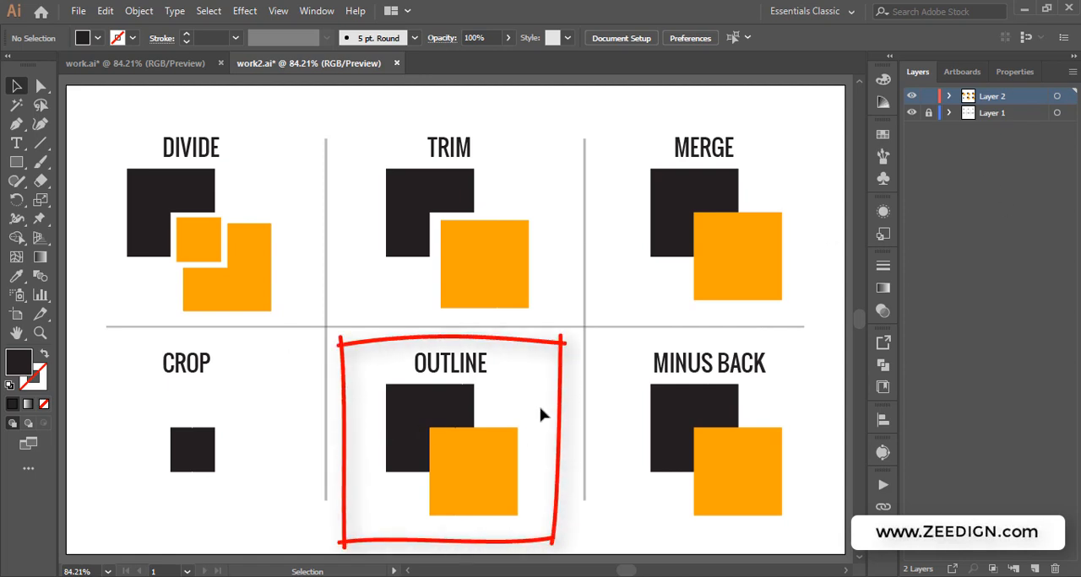
Select both OUTLINE squares and apply the Outline pathfinder, then deselect
left_click_drag(541, 408, 389, 477)
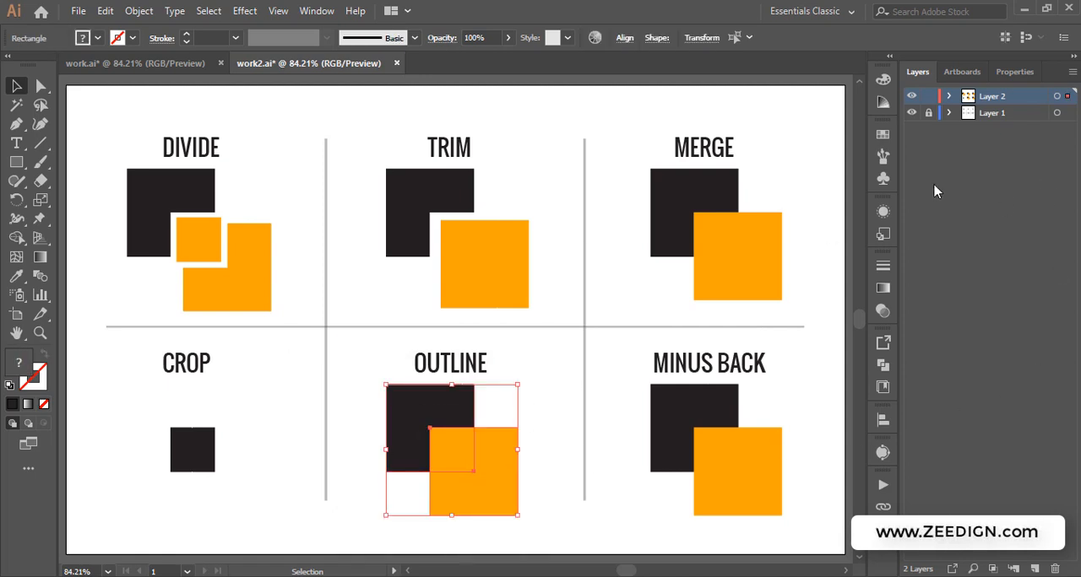
left_click(884, 366)
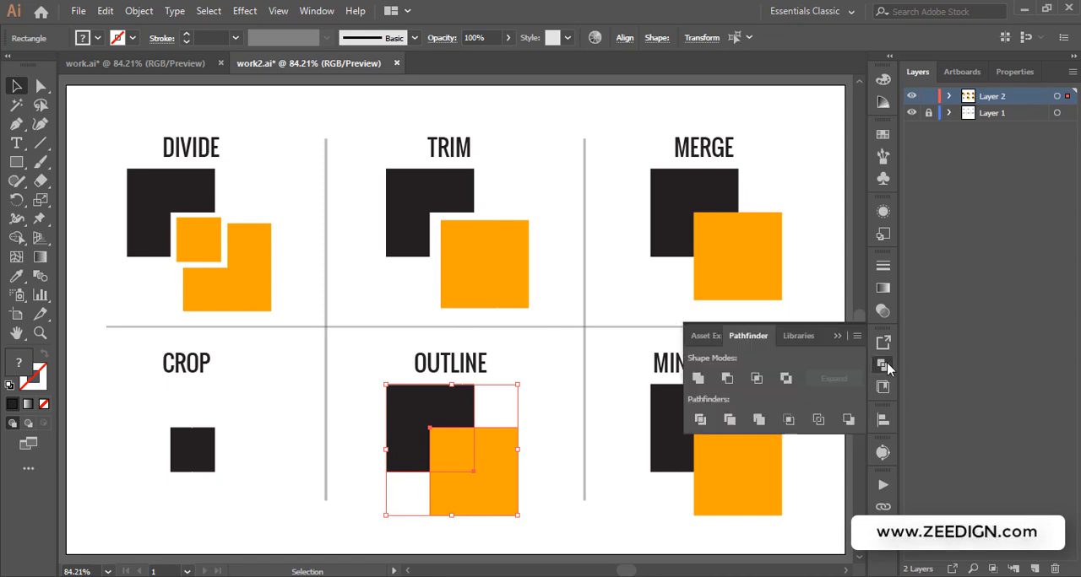
left_click(818, 420)
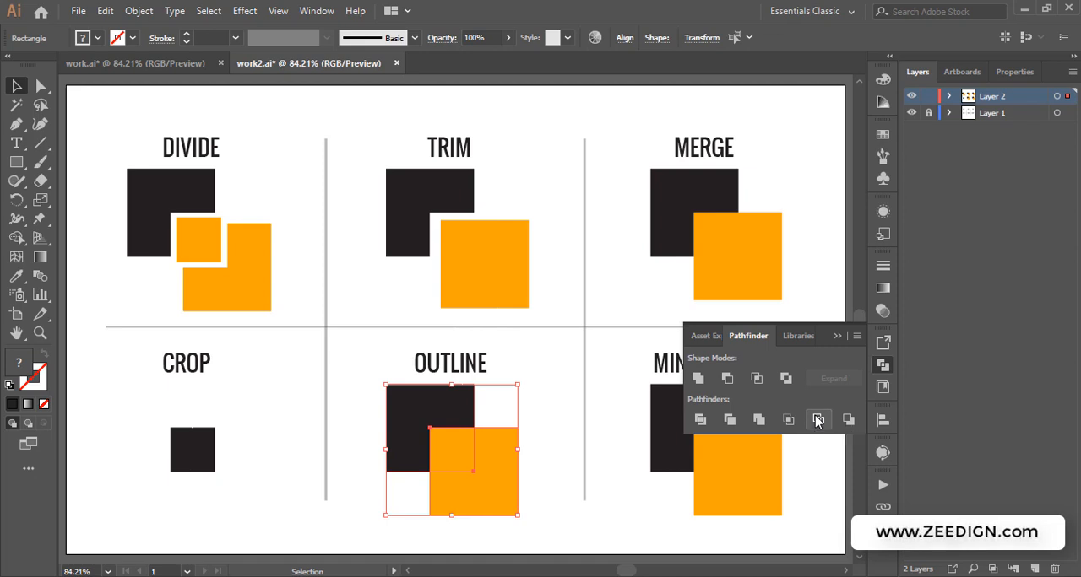
left_click(837, 336)
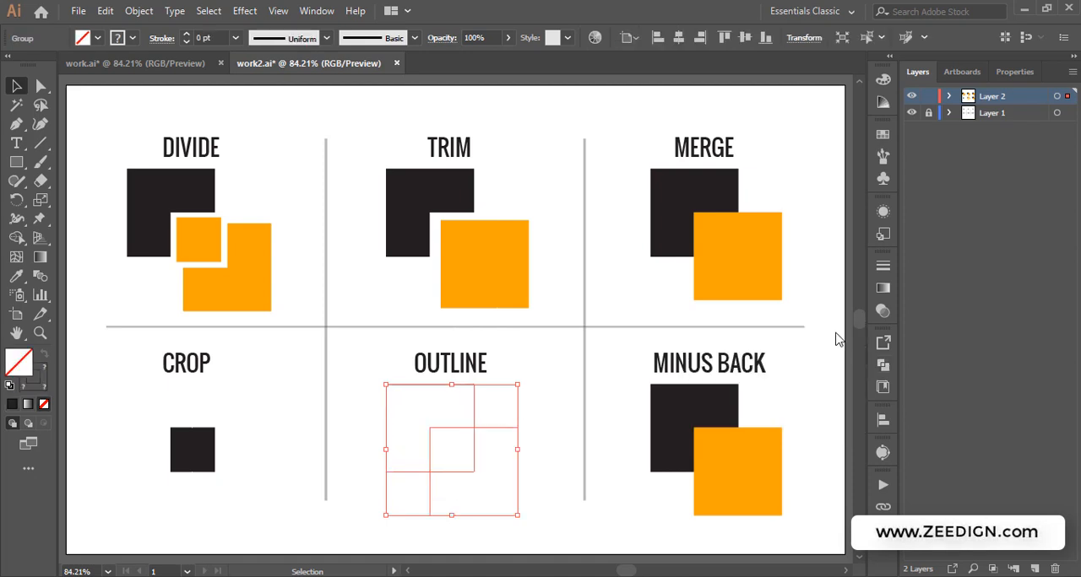
left_click(561, 366)
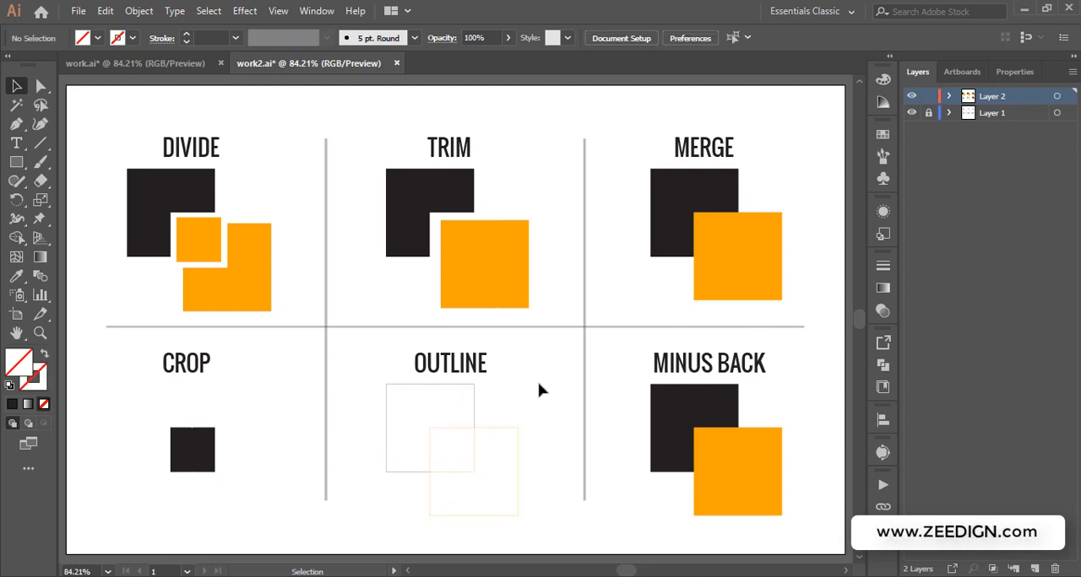
Try swapping fill and stroke on one outlined segment selected with Direct Selection, then return to the Selection tool
left_click(474, 401)
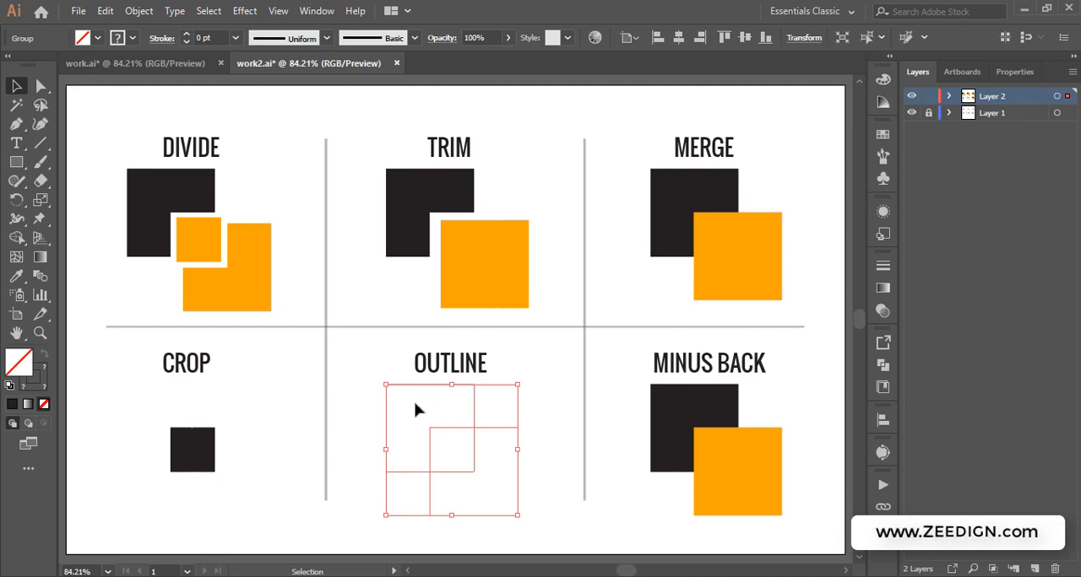
left_click(41, 85)
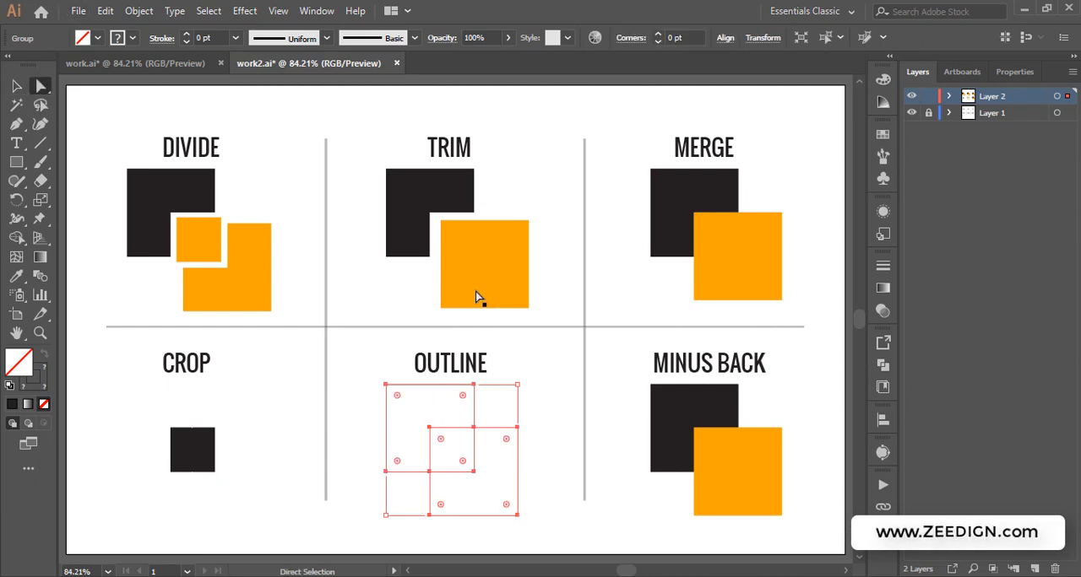
left_click(518, 406)
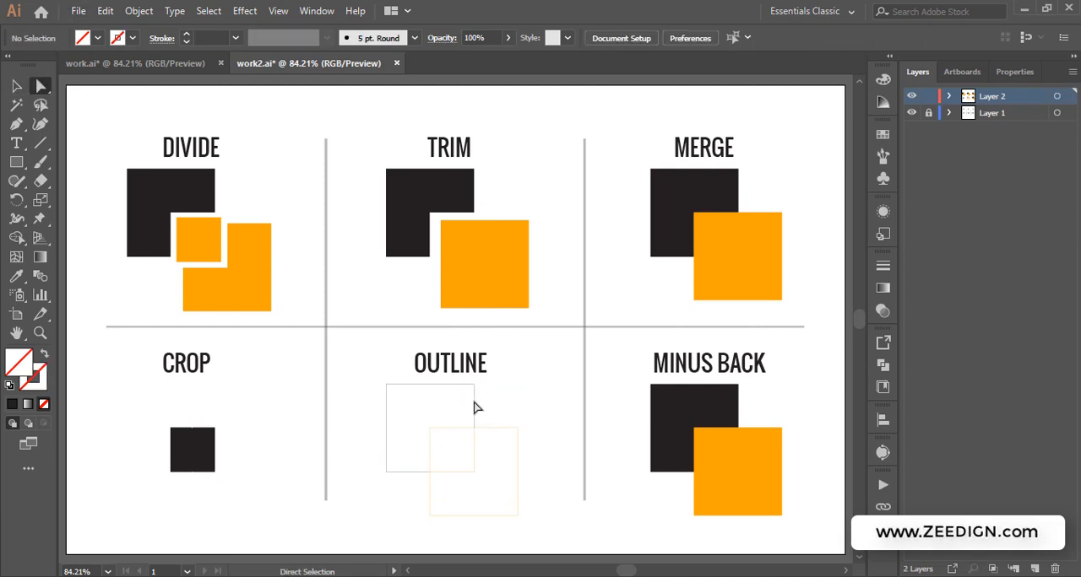
left_click(473, 407)
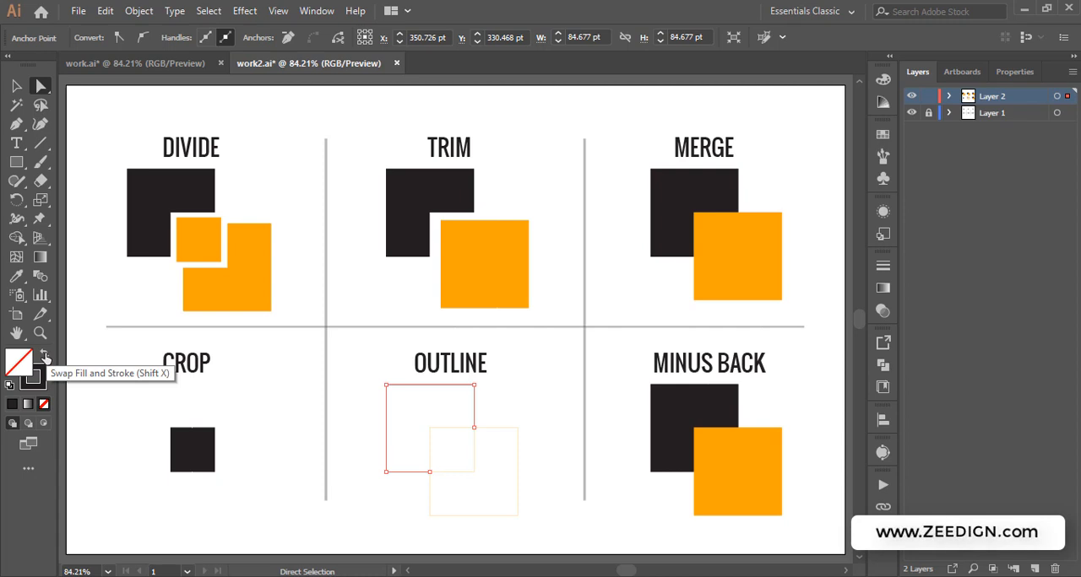
left_click(43, 357)
left_click(44, 356)
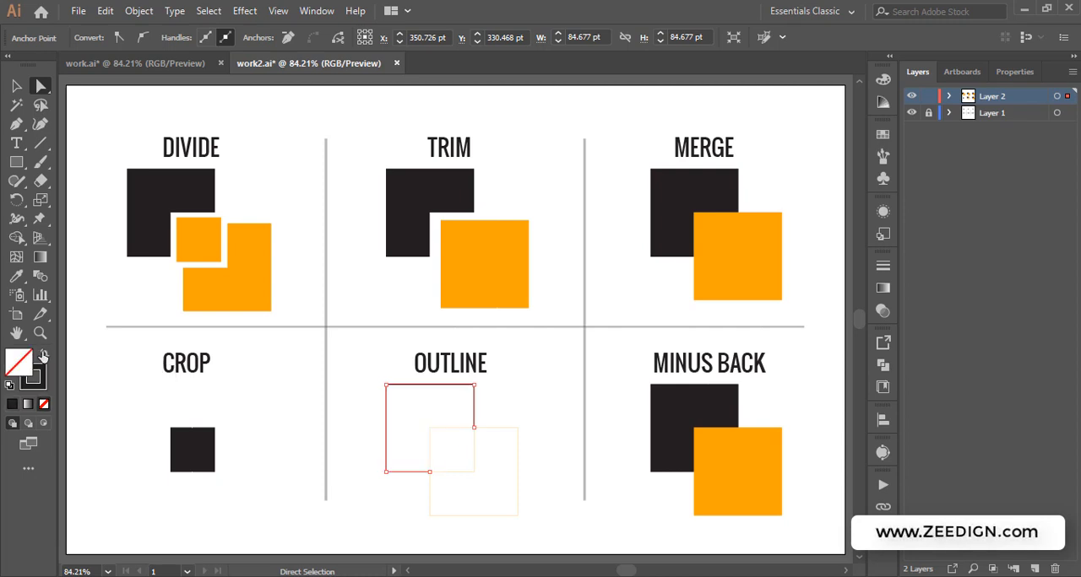
left_click(44, 356)
left_click(44, 356)
left_click(44, 356)
left_click(44, 356)
left_click(17, 84)
left_click(563, 210)
Select all outlined OUTLINE paths and set their stroke weight to 5 pt, then deselect
left_click_drag(548, 389, 429, 486)
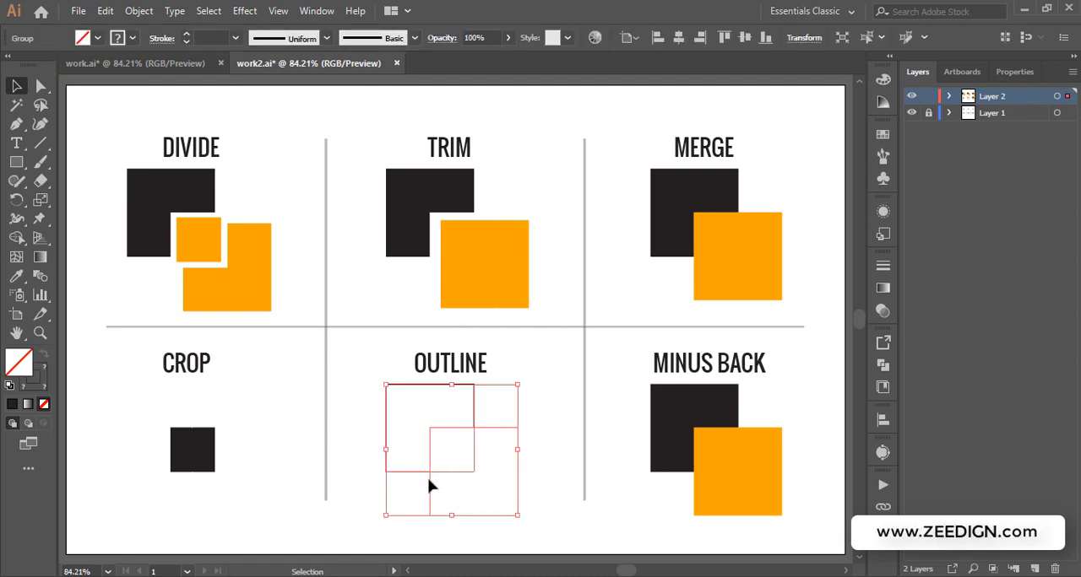
left_click(883, 268)
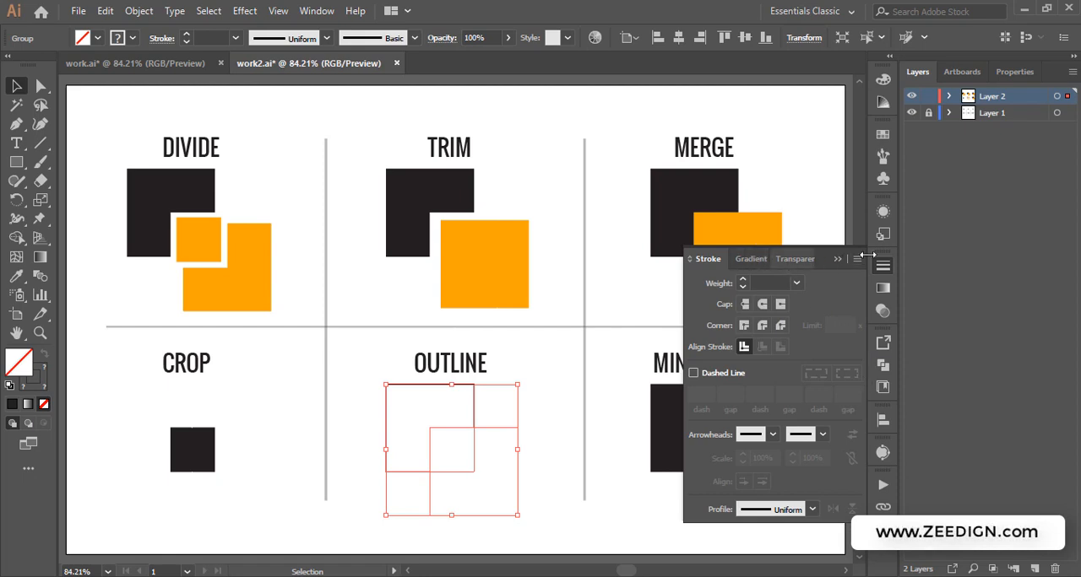
left_click(835, 260)
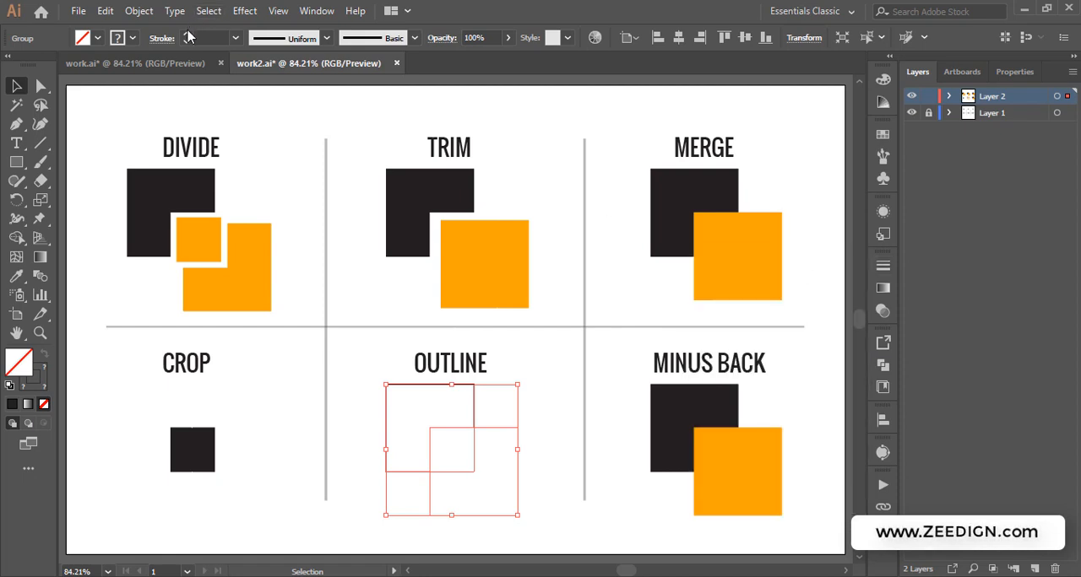
left_click(186, 35)
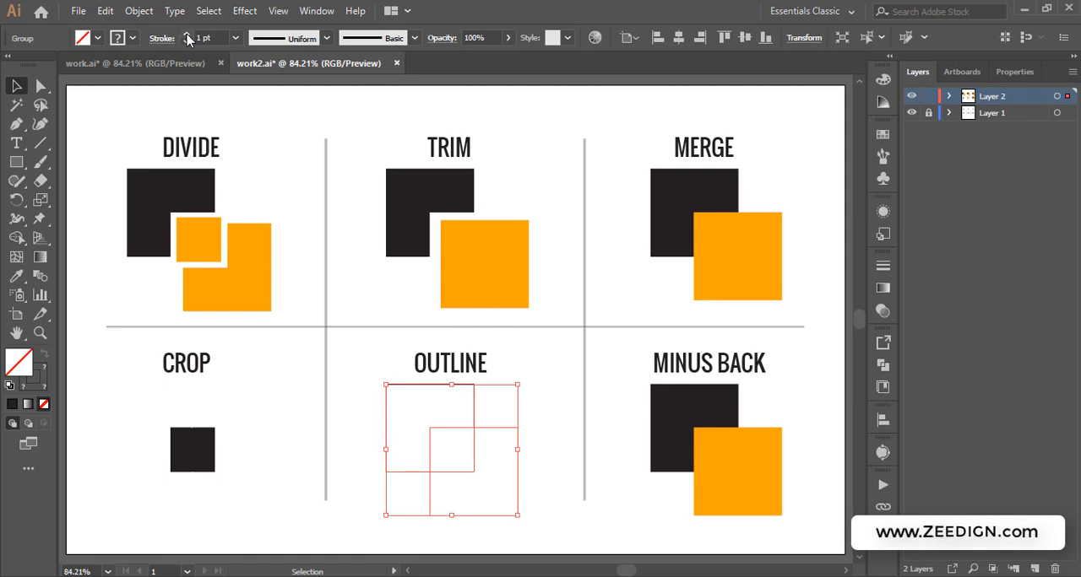
left_click(187, 36)
left_click(187, 35)
left_click(187, 36)
left_click(186, 35)
left_click(187, 35)
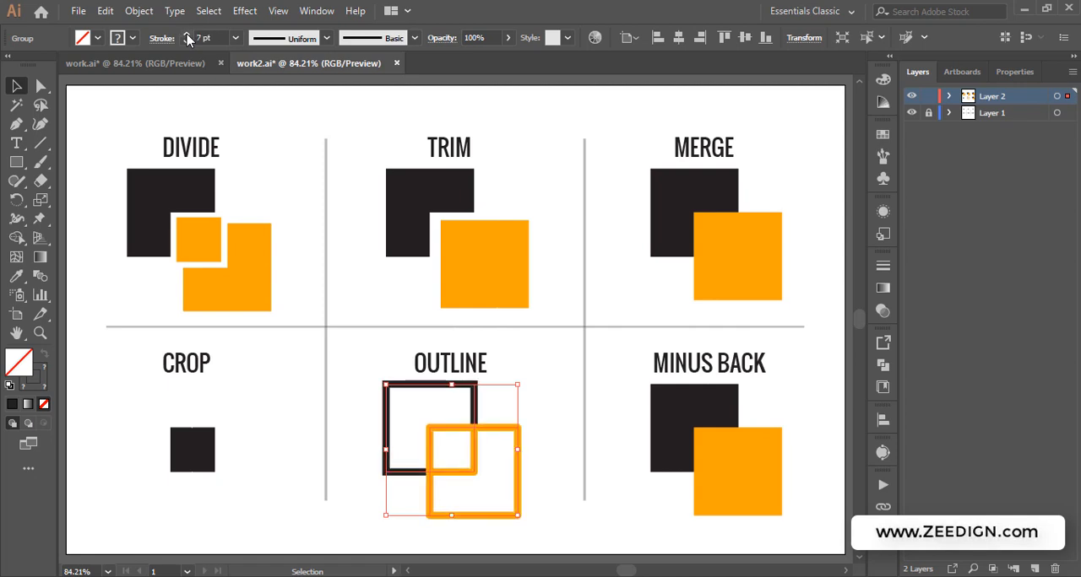
left_click(186, 42)
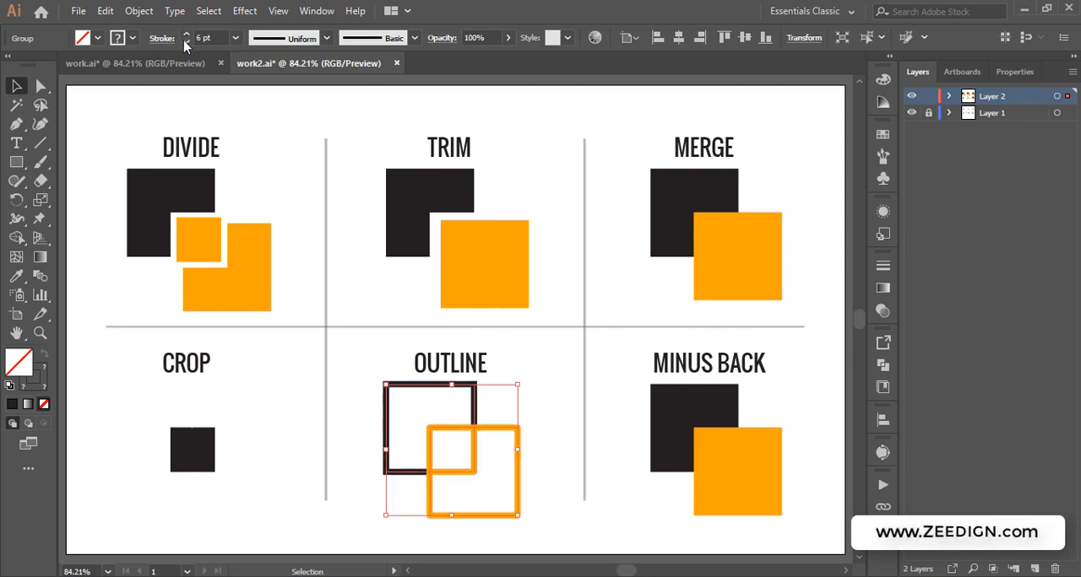
left_click(186, 41)
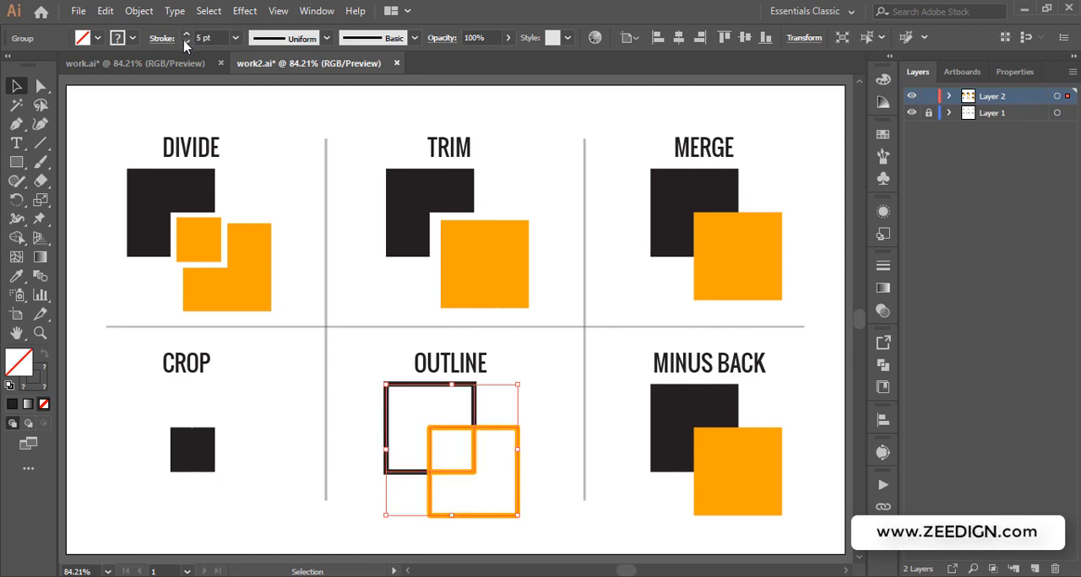
left_click(547, 390)
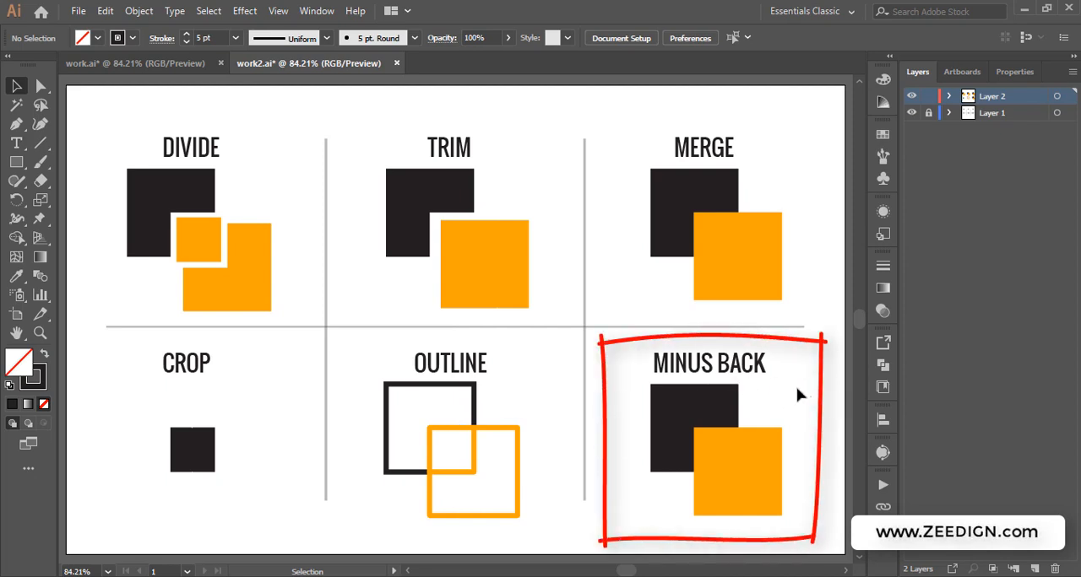
Select both MINUS BACK squares and apply the Minus Back pathfinder
left_click_drag(797, 395, 656, 491)
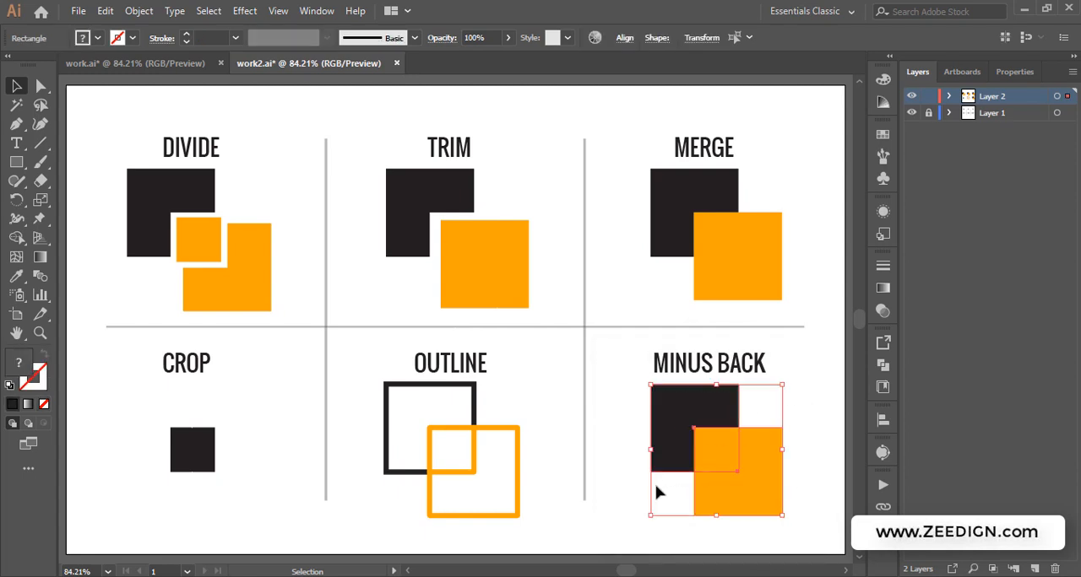
left_click(883, 365)
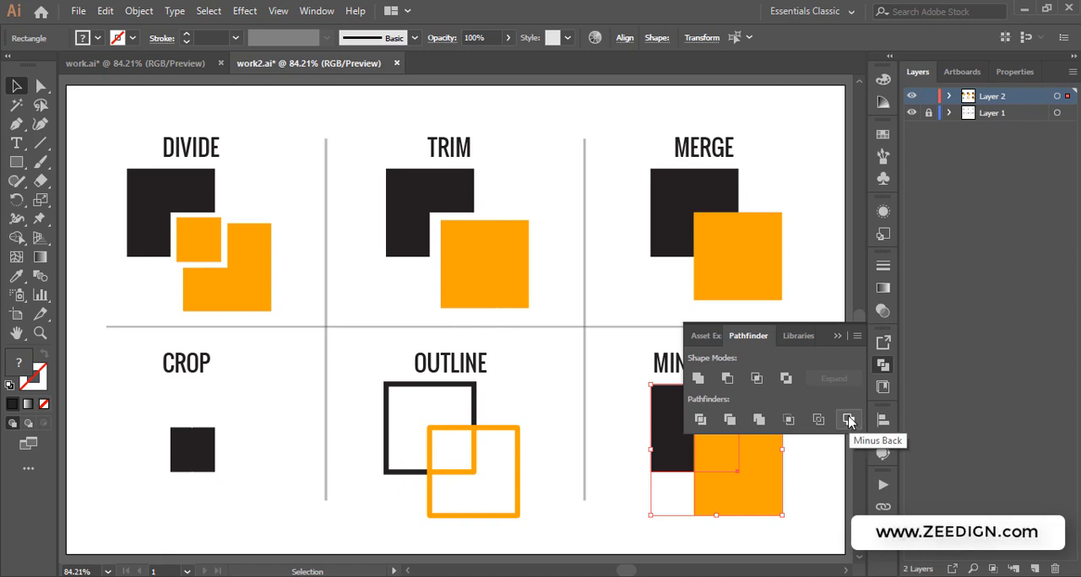
left_click(835, 336)
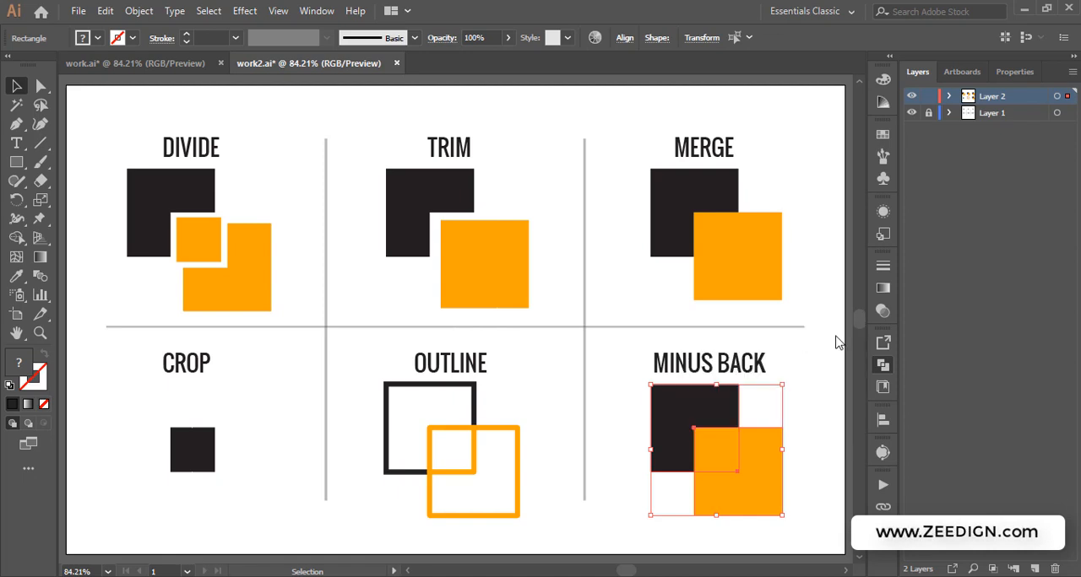
left_click(152, 68)
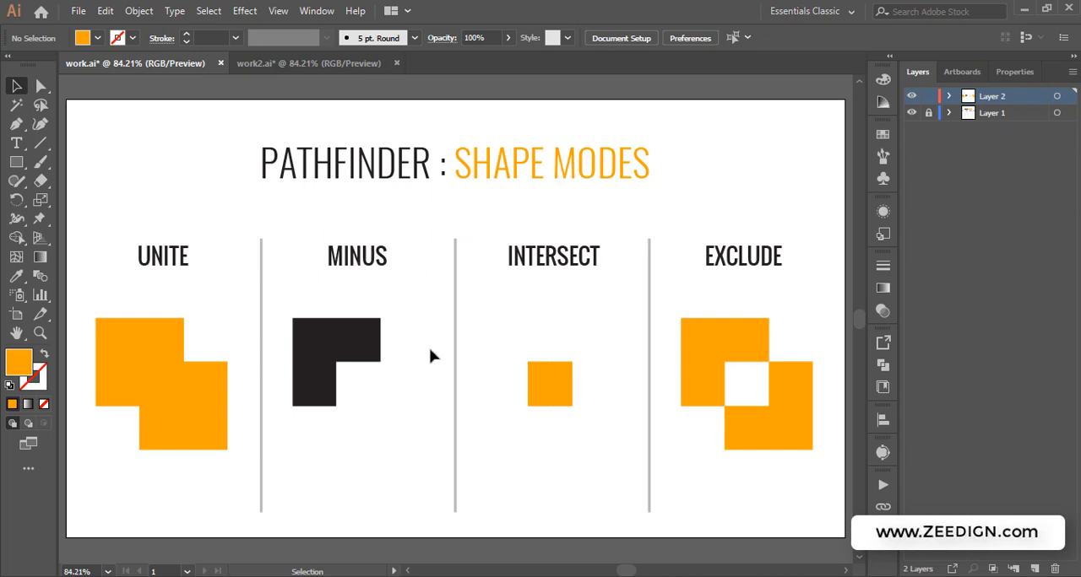
left_click(296, 61)
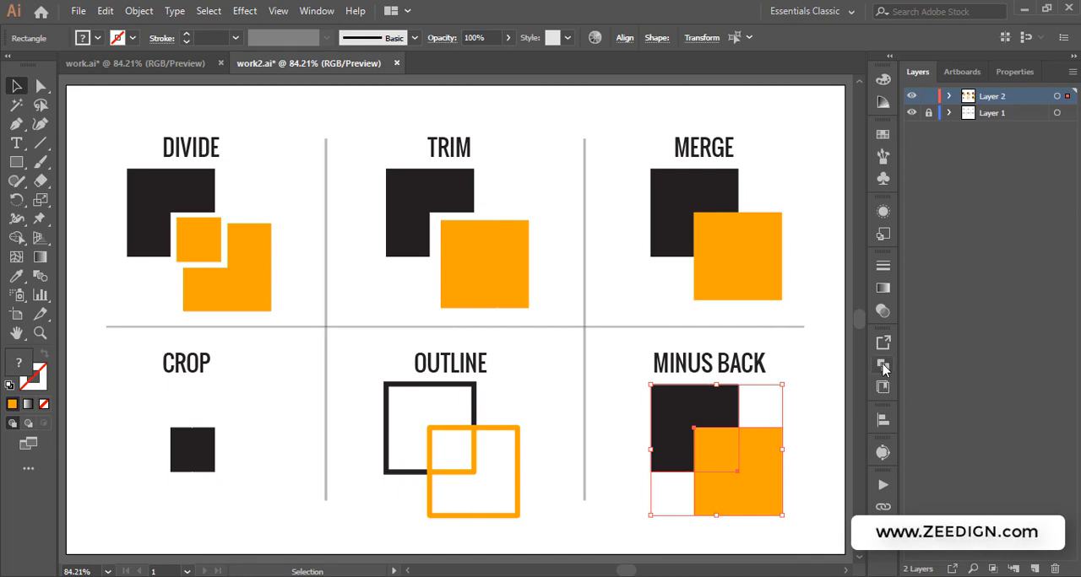
left_click(882, 365)
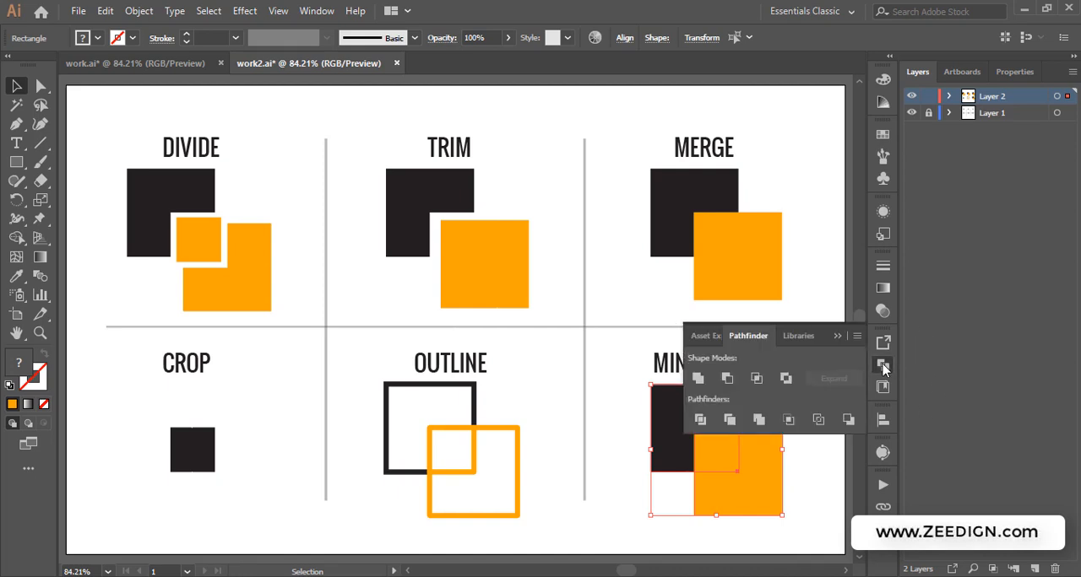
left_click(848, 420)
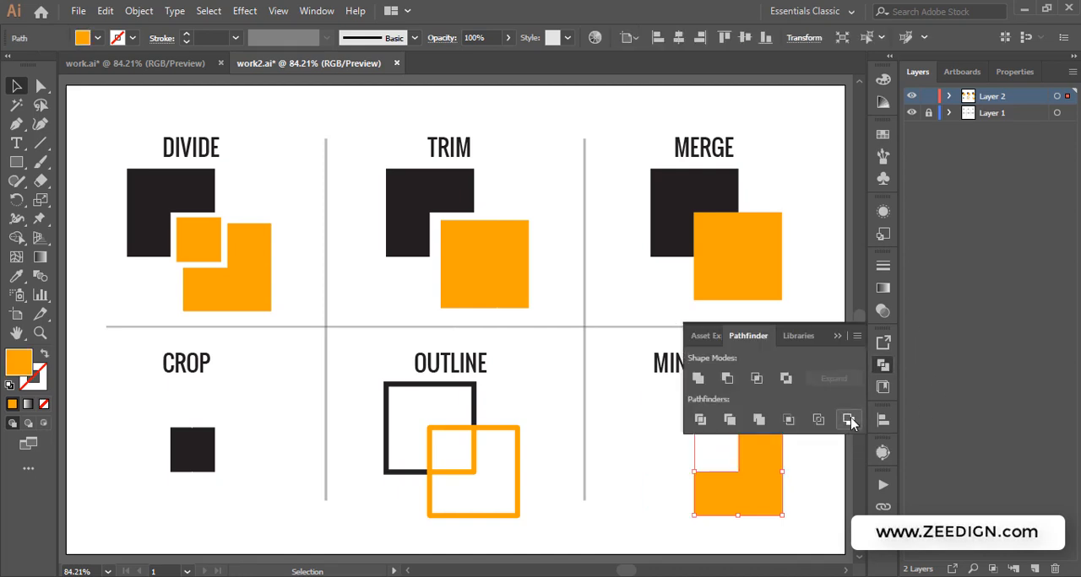
left_click(836, 335)
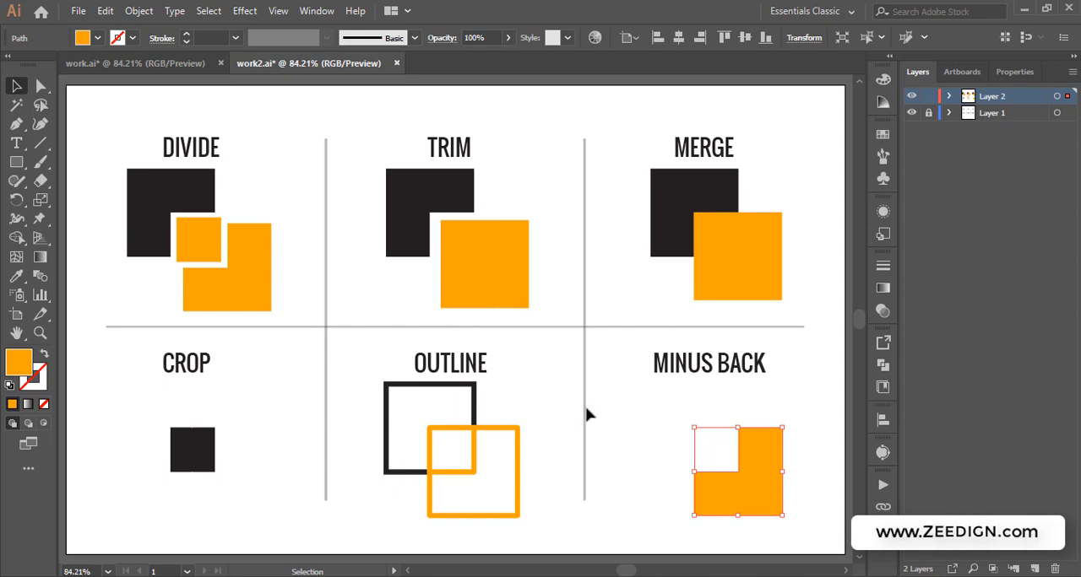
Switch to the work.ai Shape Modes document for comparison and return to work2.ai
left_click(144, 64)
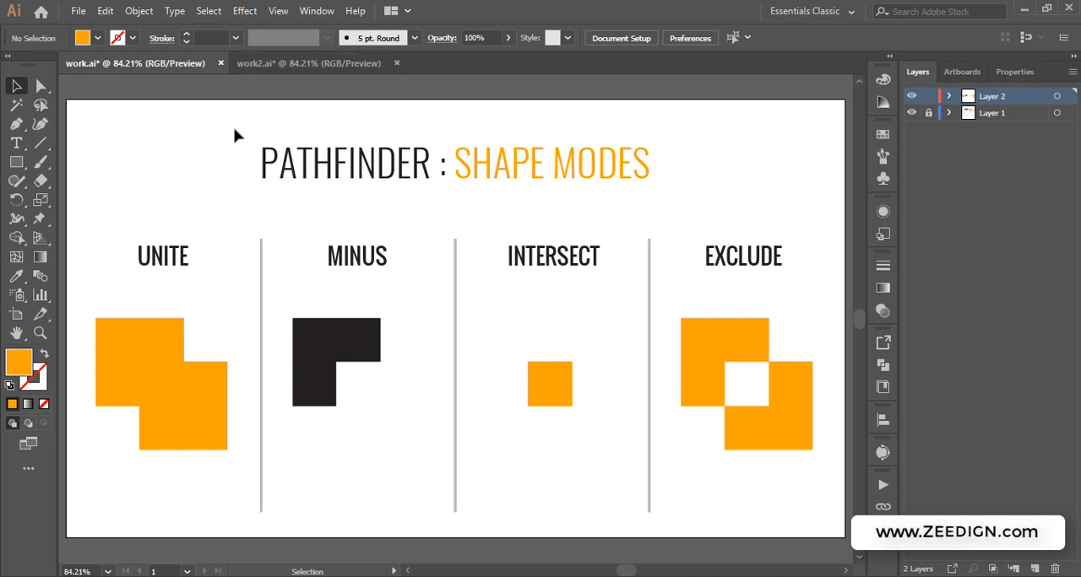
left_click(297, 64)
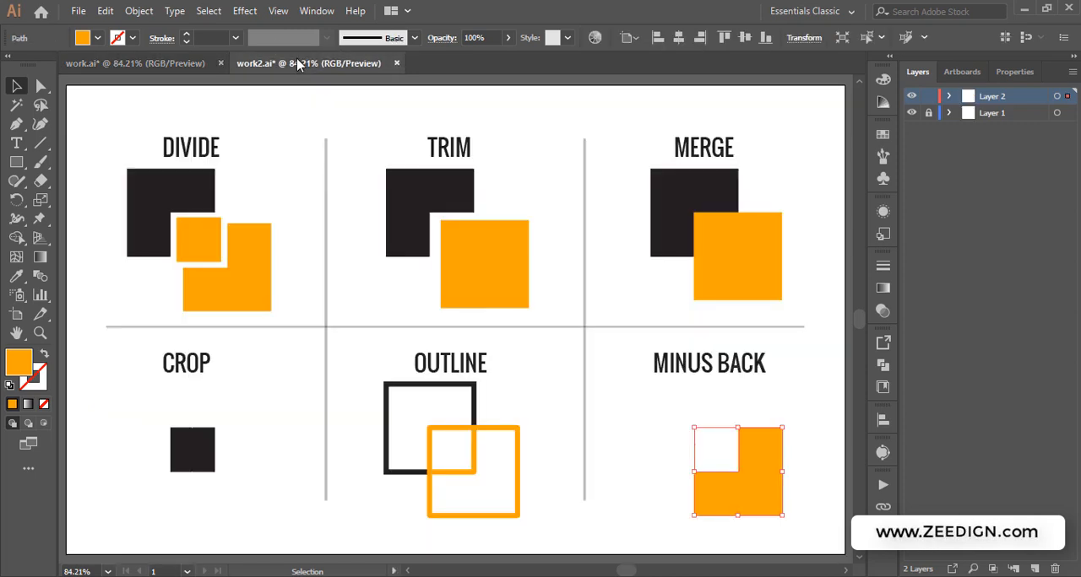